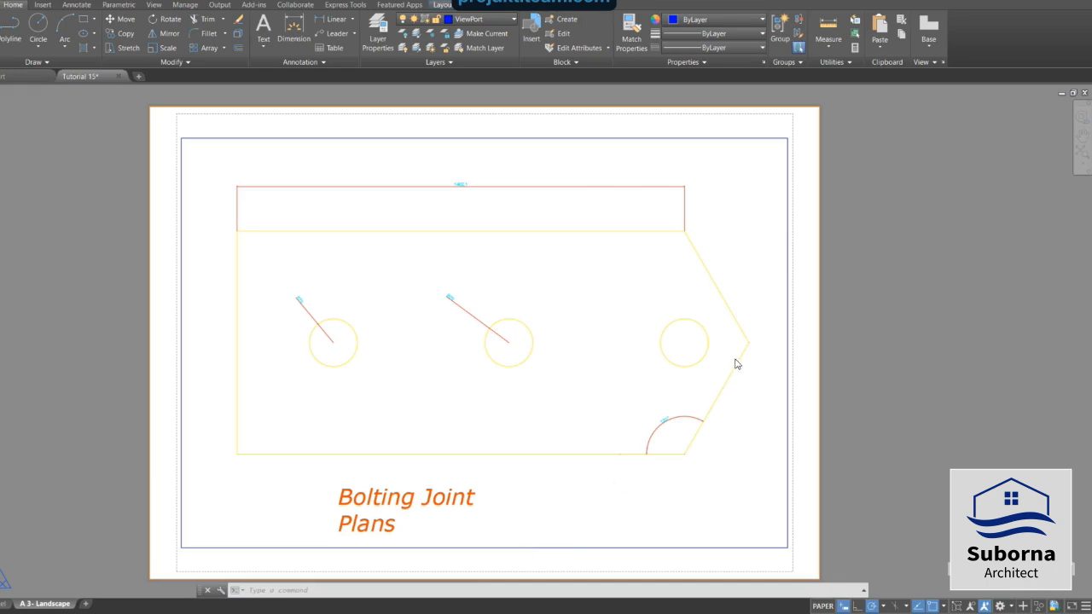
Select the layout viewport and set its scale to 1:5.
{"action": "left_click", "coordinate": [729, 136]}
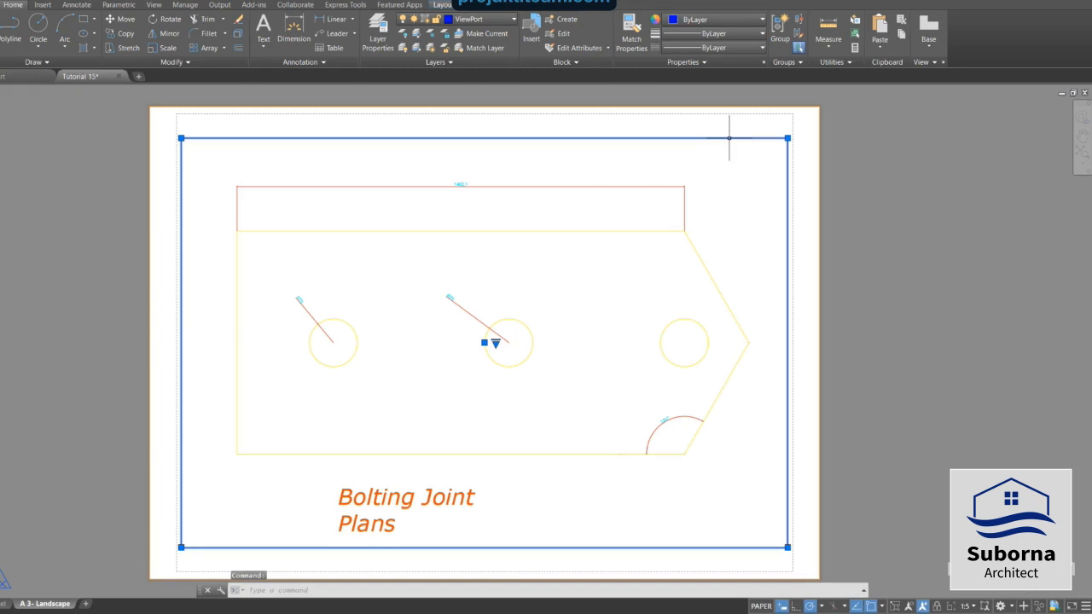
{"action": "left_click", "coordinate": [974, 607]}
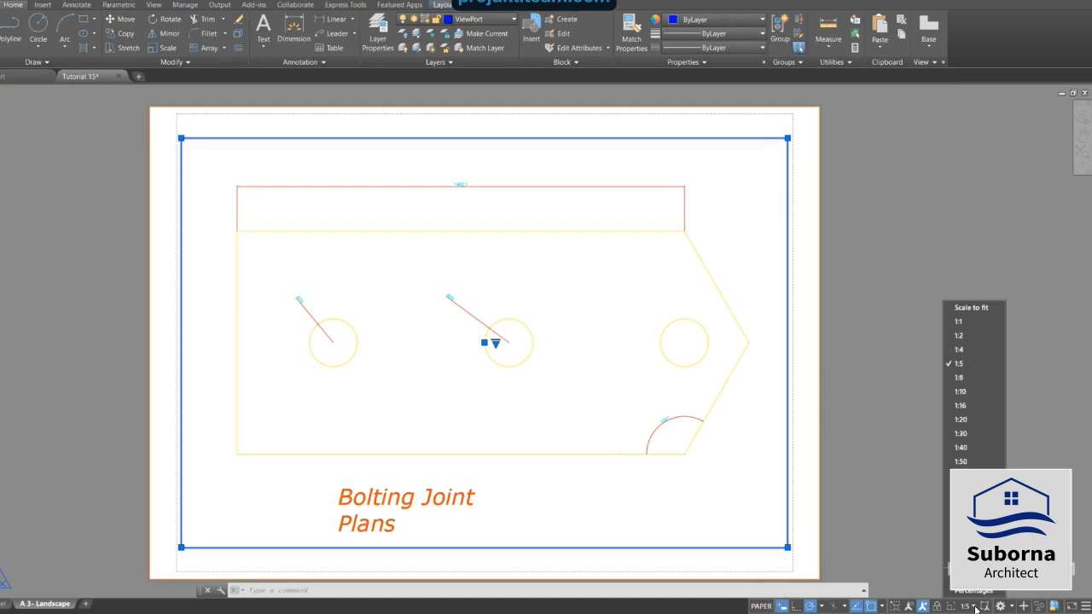
{"action": "left_click", "coordinate": [961, 364]}
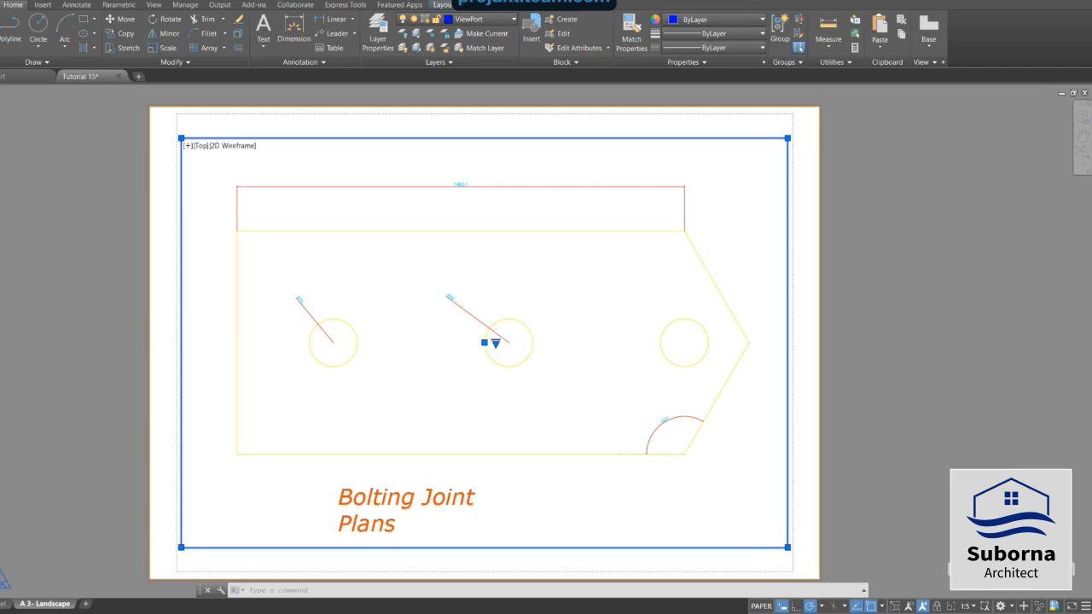
{"action": "left_click", "coordinate": [974, 607]}
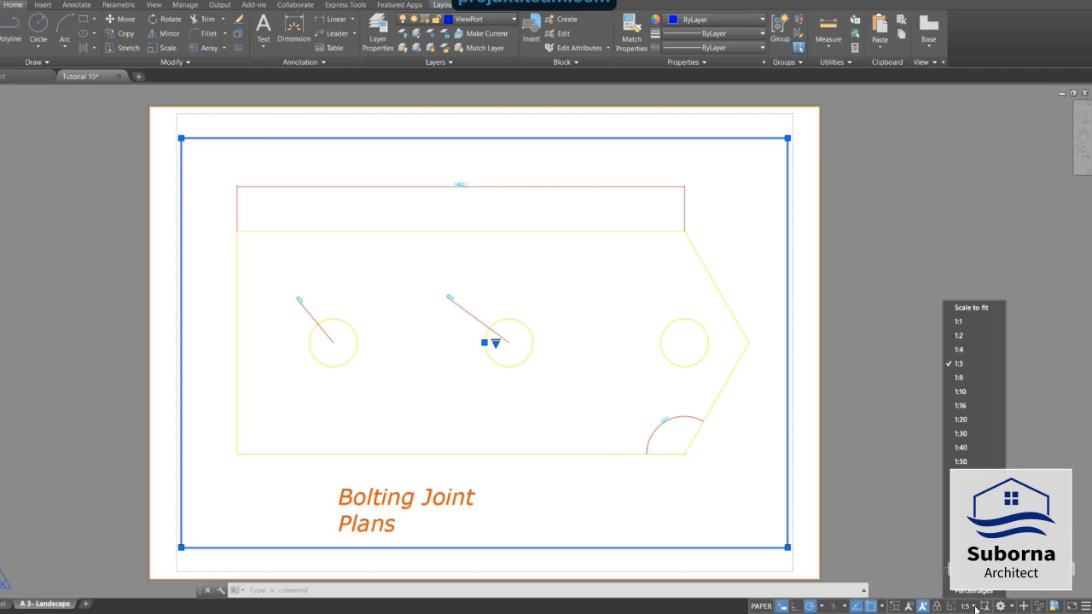
{"action": "left_click", "coordinate": [888, 416]}
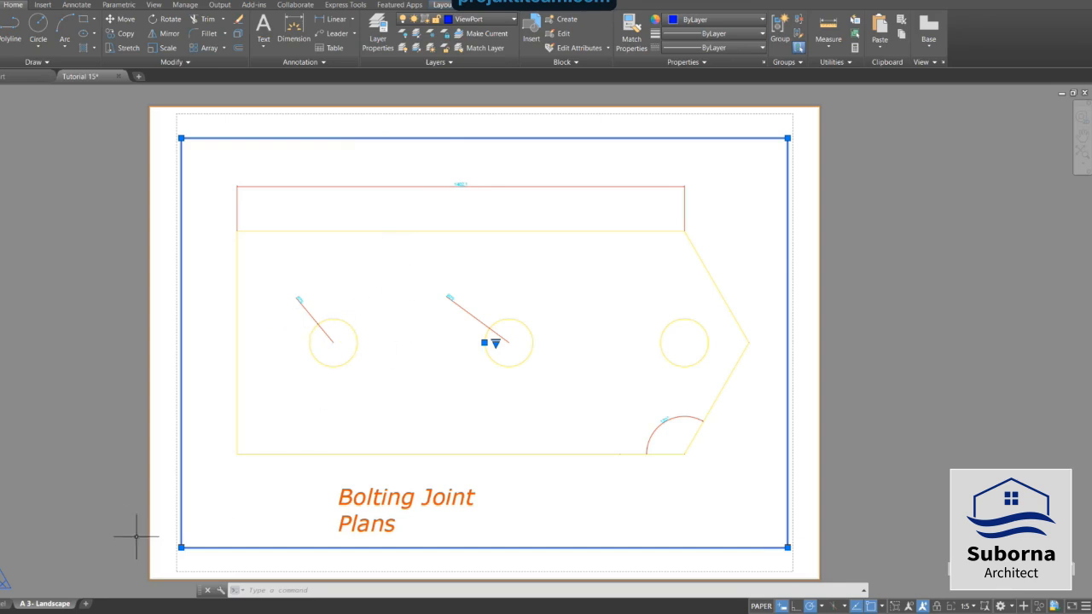
In model space, make the Training dimension style annotative and set it as the current style.
{"action": "left_click", "coordinate": [7, 604]}
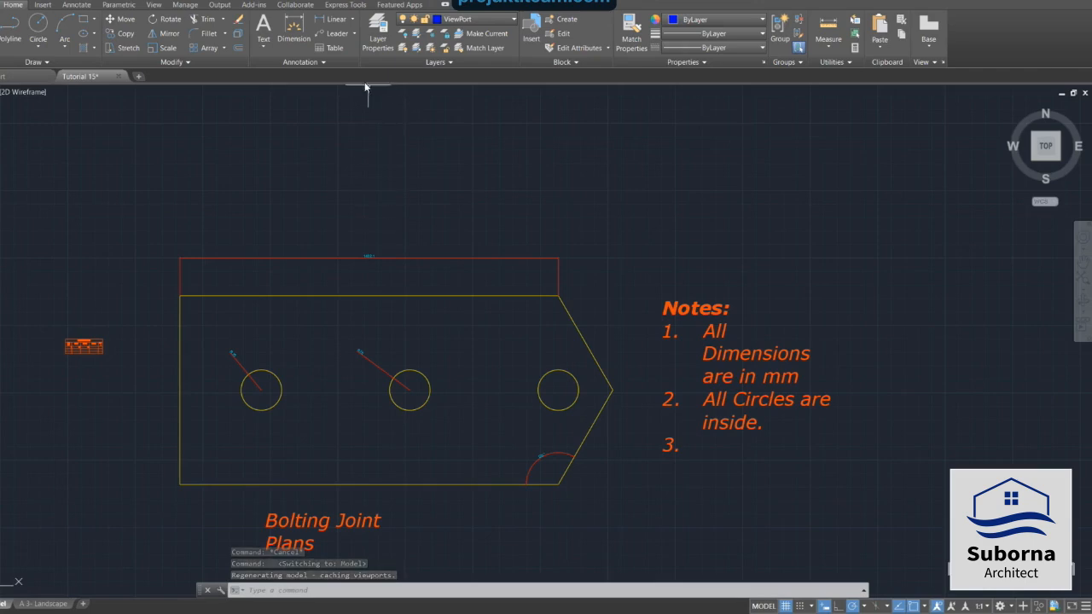
{"action": "left_click", "coordinate": [322, 59]}
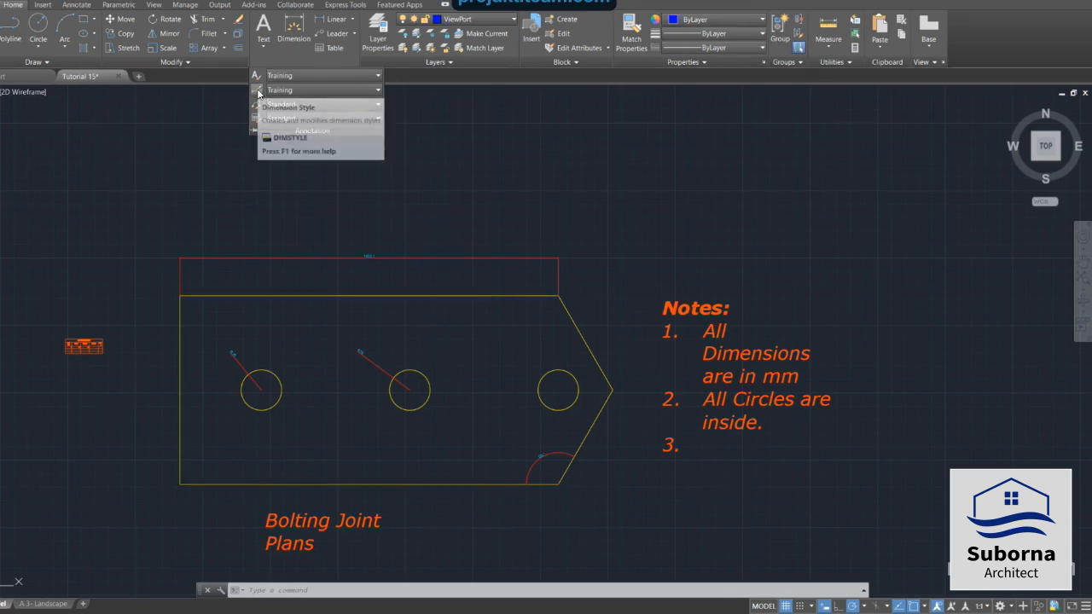
{"action": "left_click", "coordinate": [259, 94]}
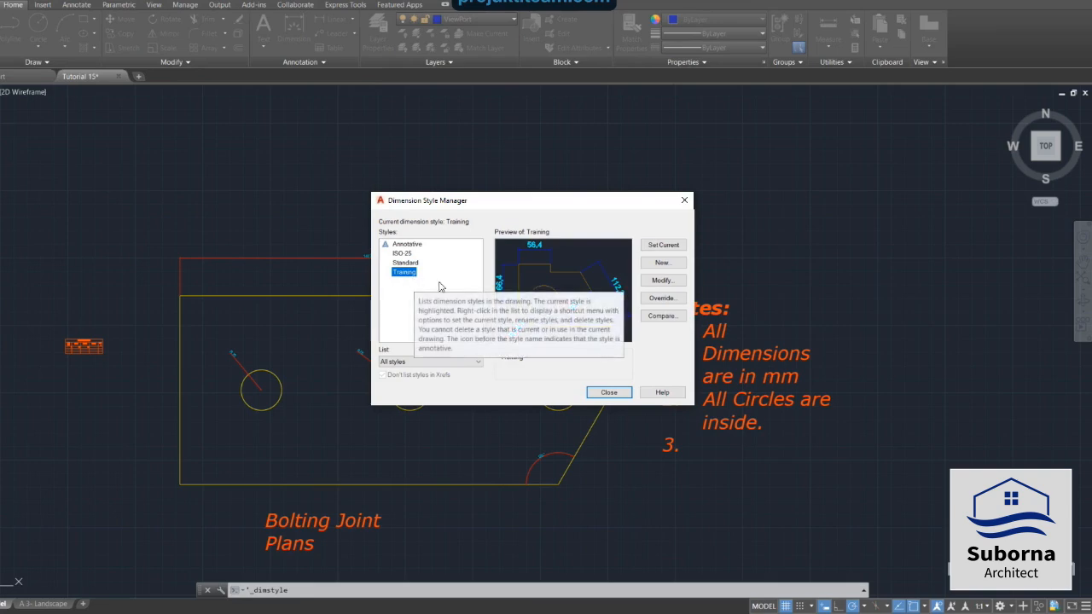
{"action": "left_click", "coordinate": [661, 283]}
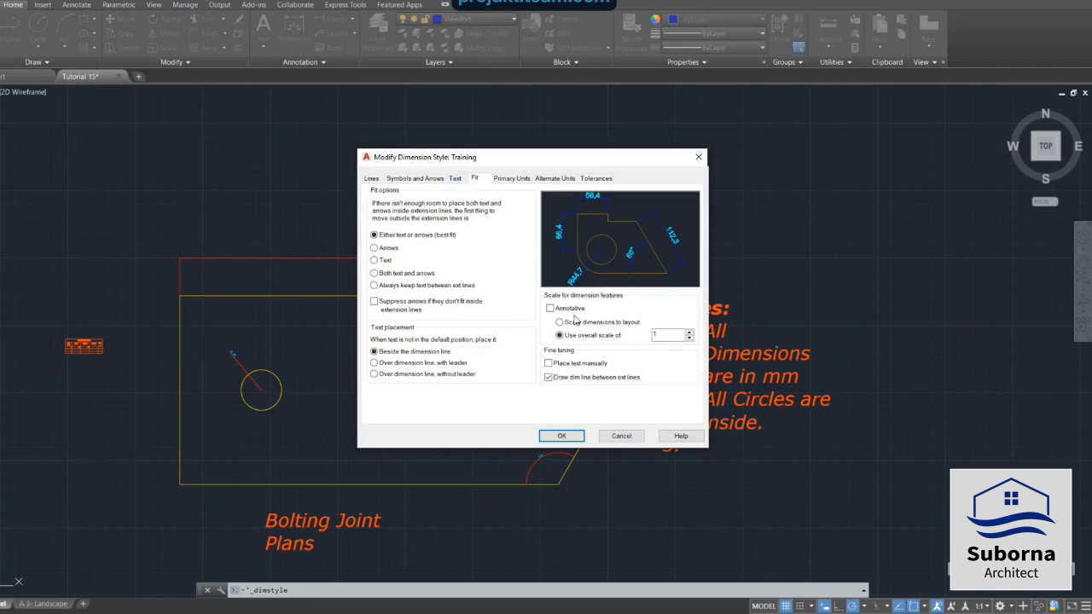
{"action": "left_click", "coordinate": [549, 309]}
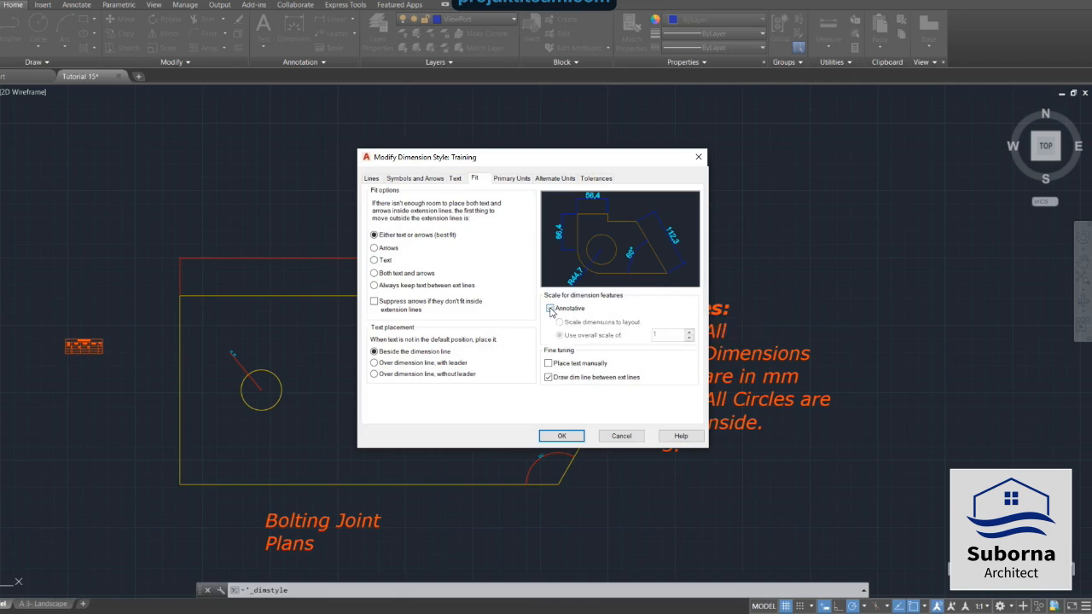
{"action": "left_click", "coordinate": [562, 436]}
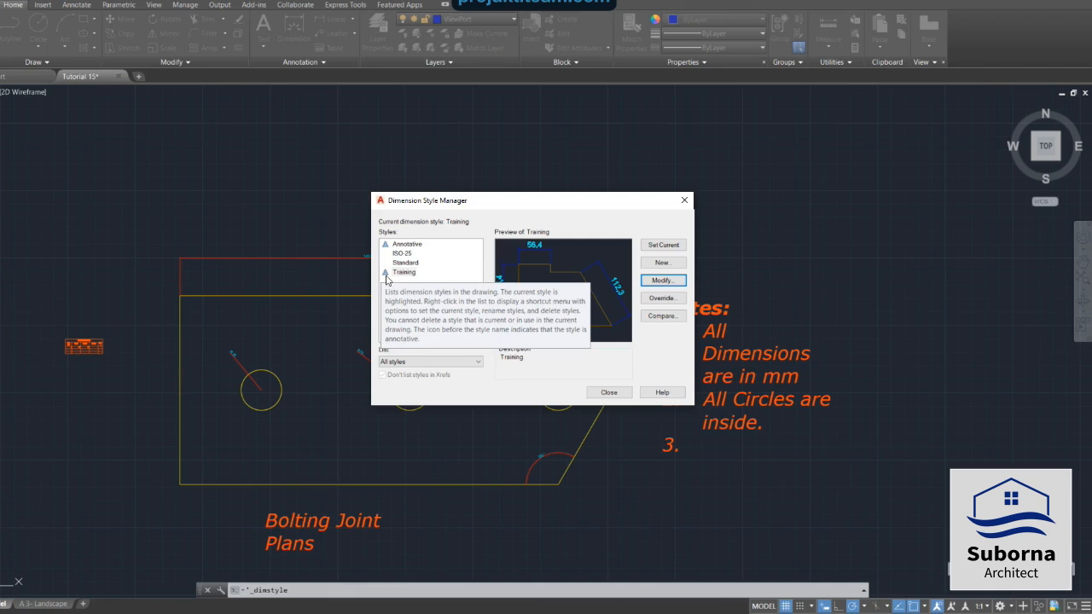
{"action": "left_click", "coordinate": [654, 247]}
{"action": "left_click", "coordinate": [629, 395]}
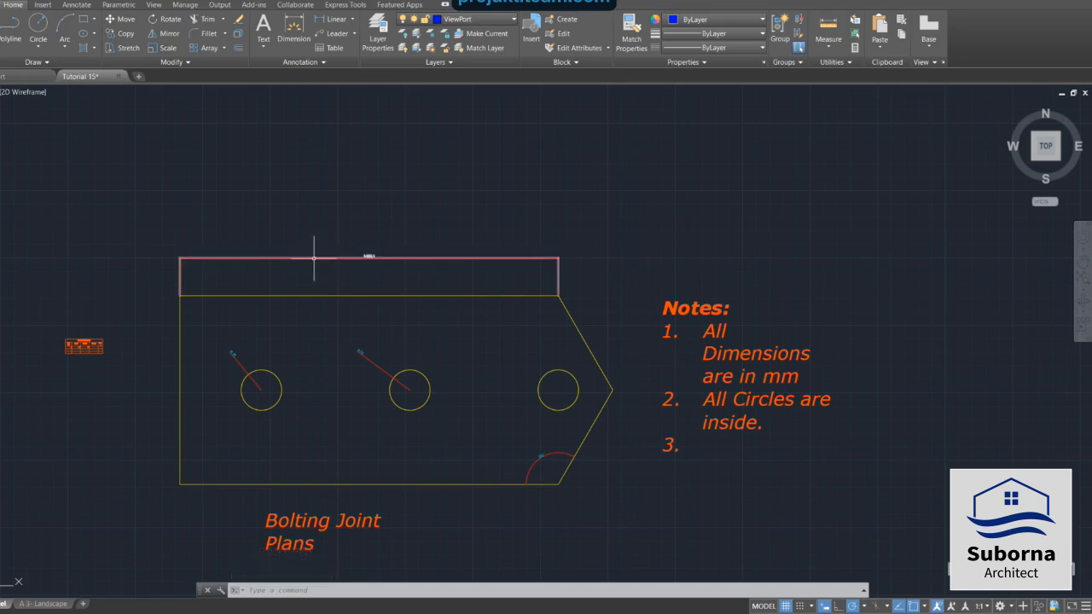
Select the length, both radius and angle dimensions, and set their Annotative property to Yes.
{"action": "mouse_move", "coordinate": [314, 258]}
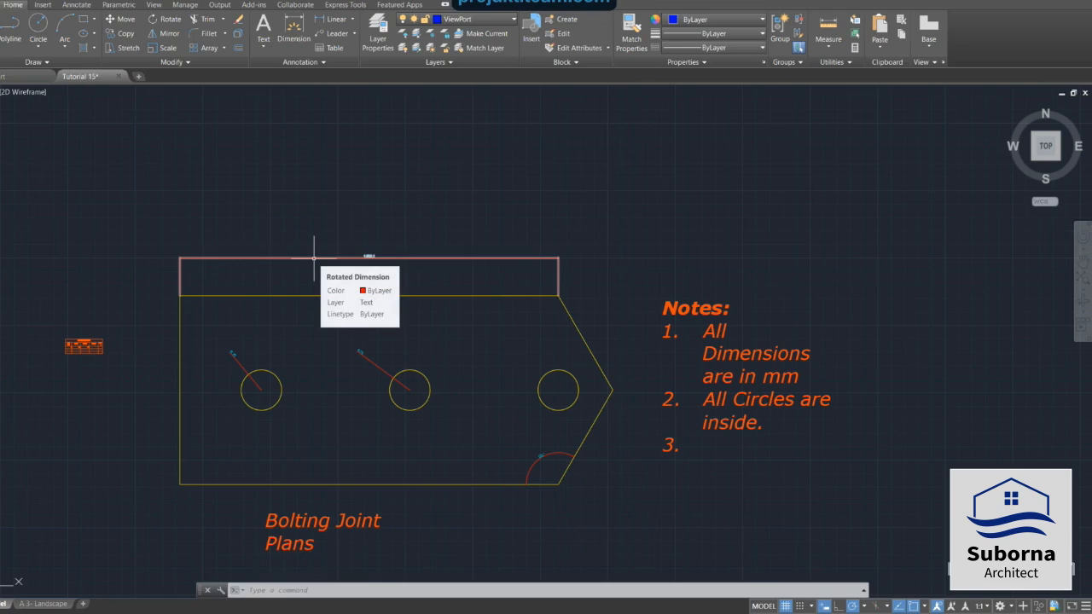
{"action": "left_click", "coordinate": [314, 257]}
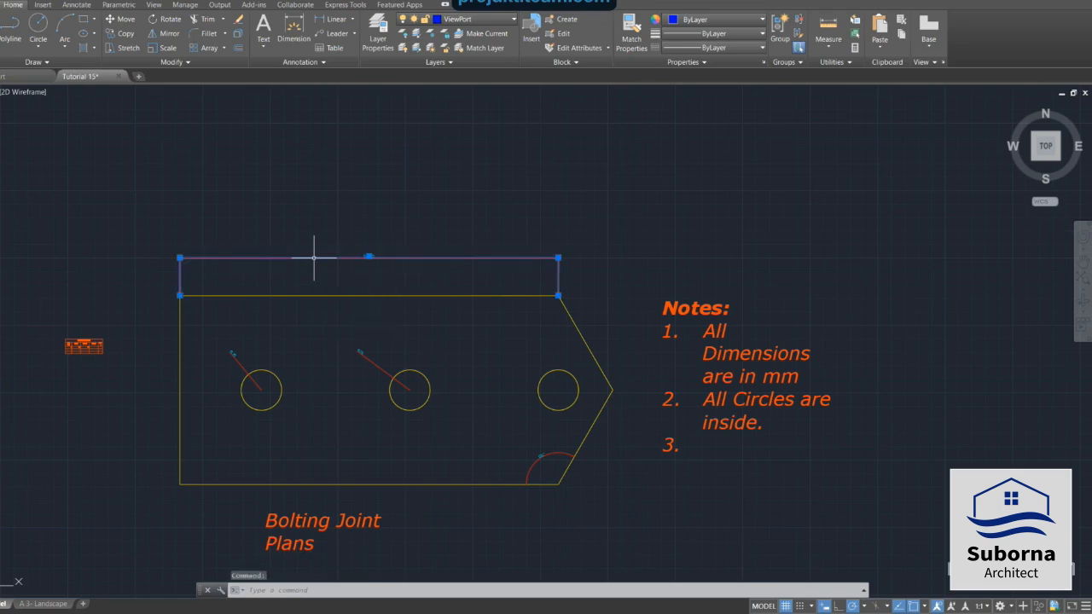
{"action": "left_click", "coordinate": [244, 362]}
{"action": "left_click", "coordinate": [495, 391]}
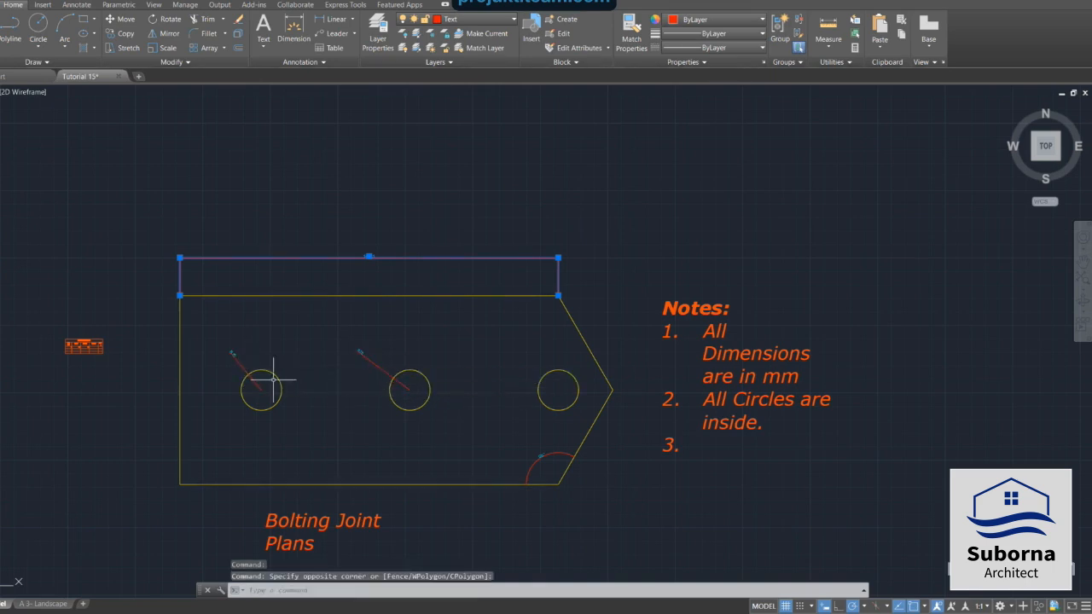
{"action": "left_click", "coordinate": [240, 363]}
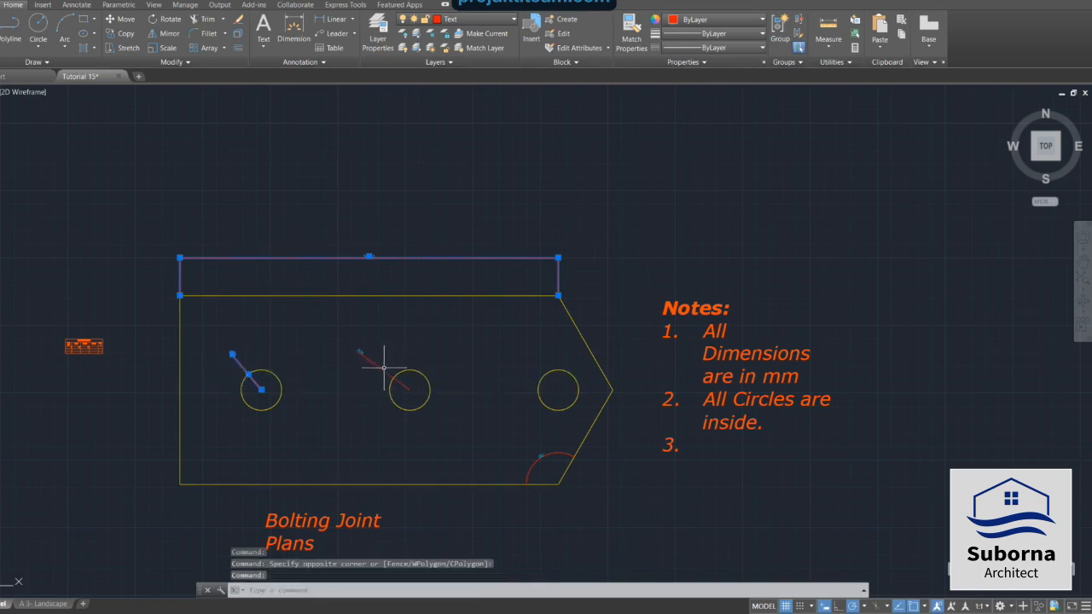
{"action": "left_click", "coordinate": [385, 364]}
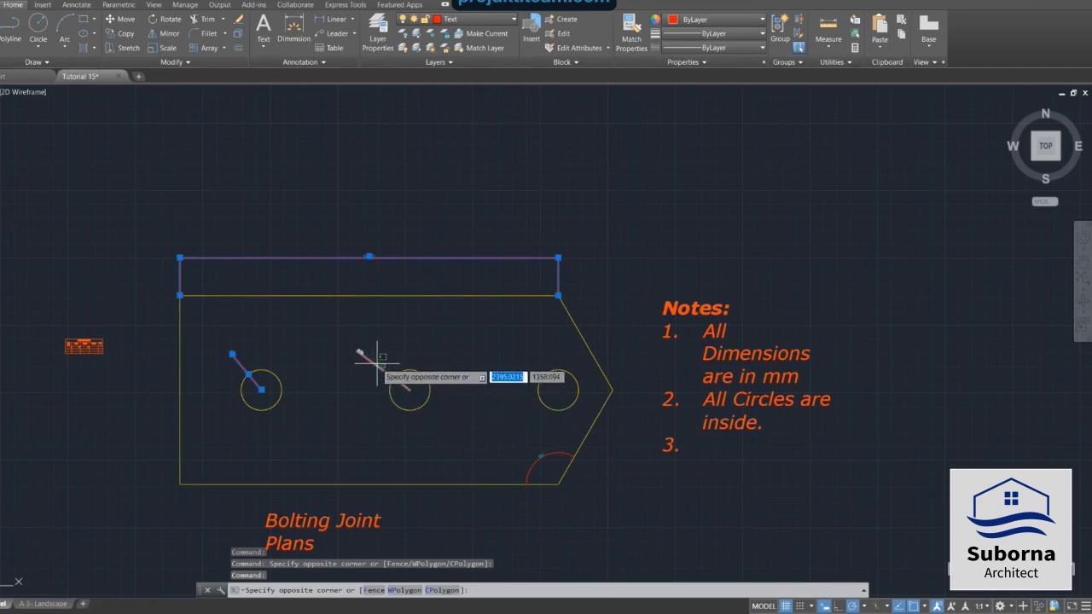
{"action": "left_click", "coordinate": [376, 363]}
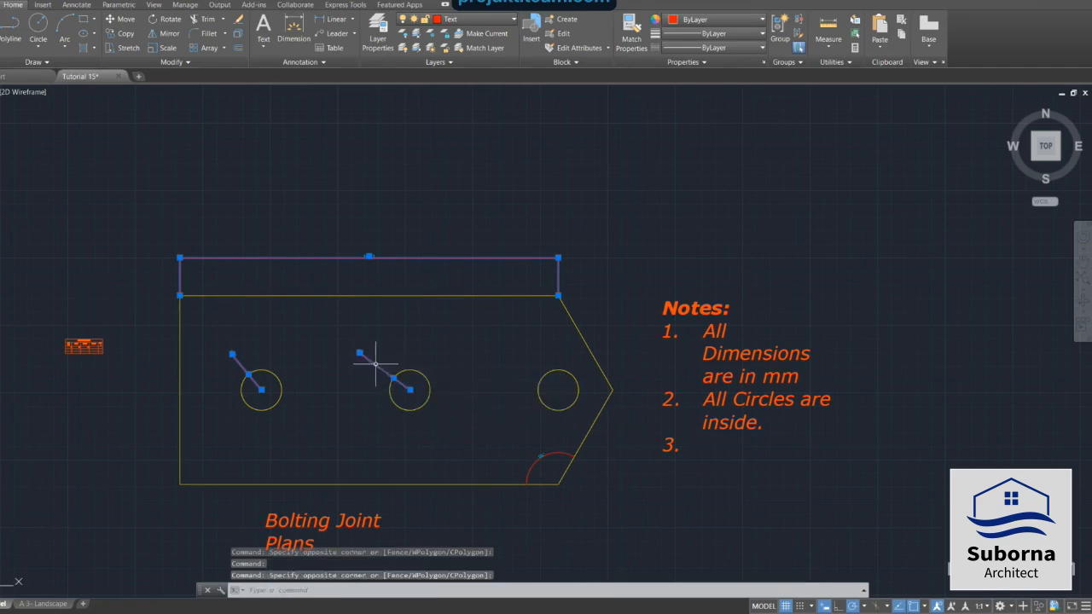
{"action": "left_click", "coordinate": [555, 450]}
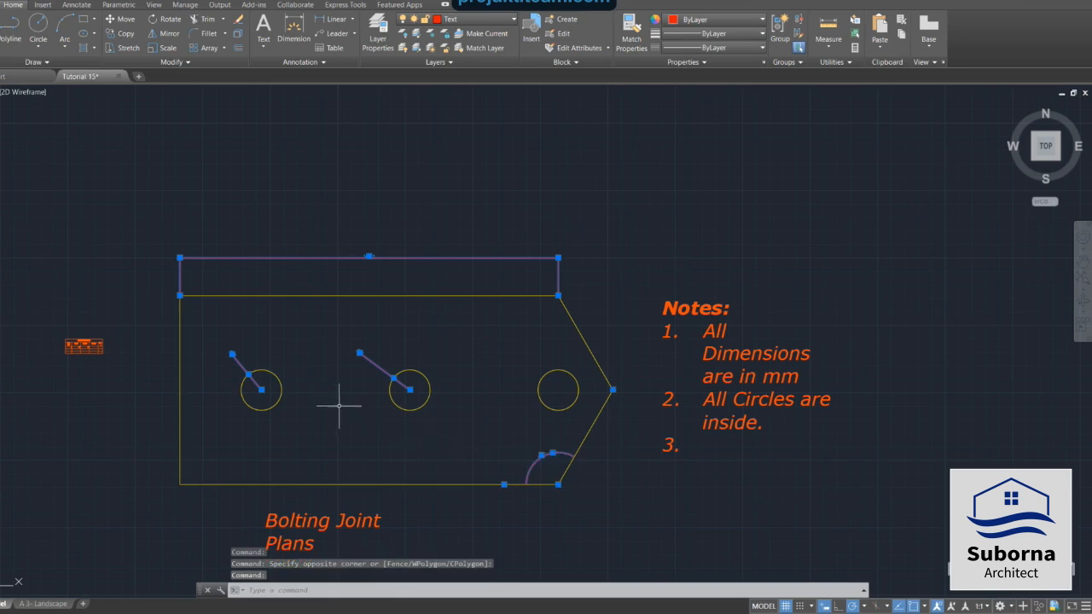
{"action": "right_click", "coordinate": [142, 214]}
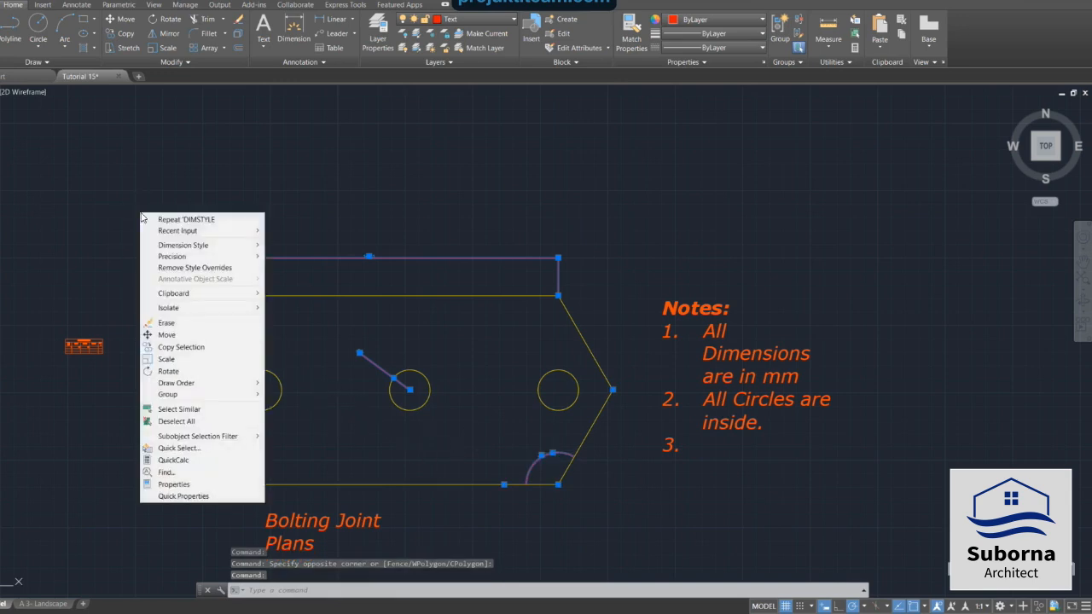
{"action": "left_click", "coordinate": [247, 484]}
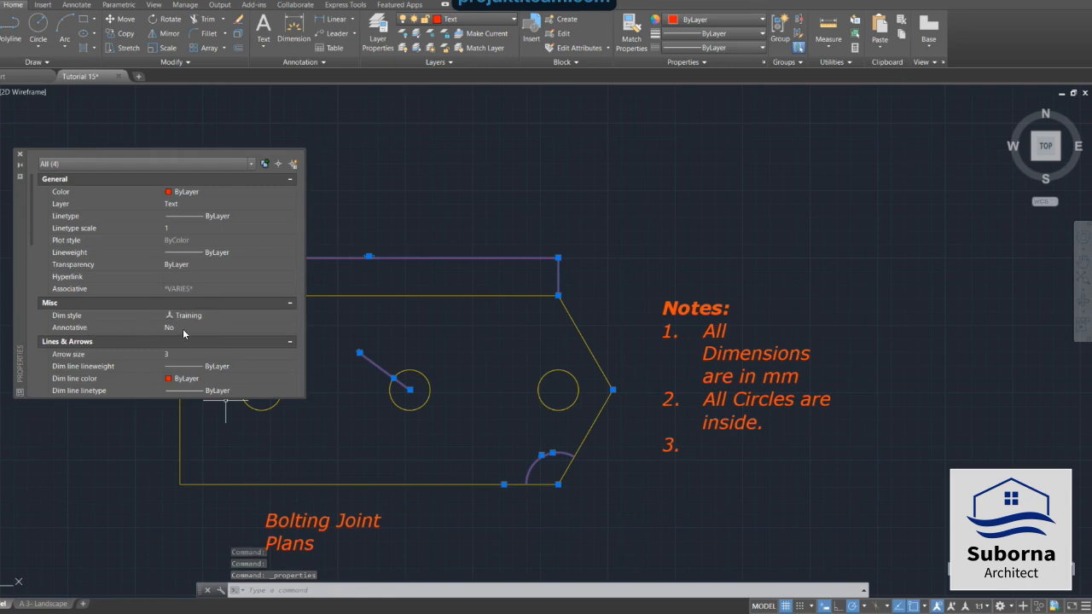
{"action": "left_click", "coordinate": [263, 332]}
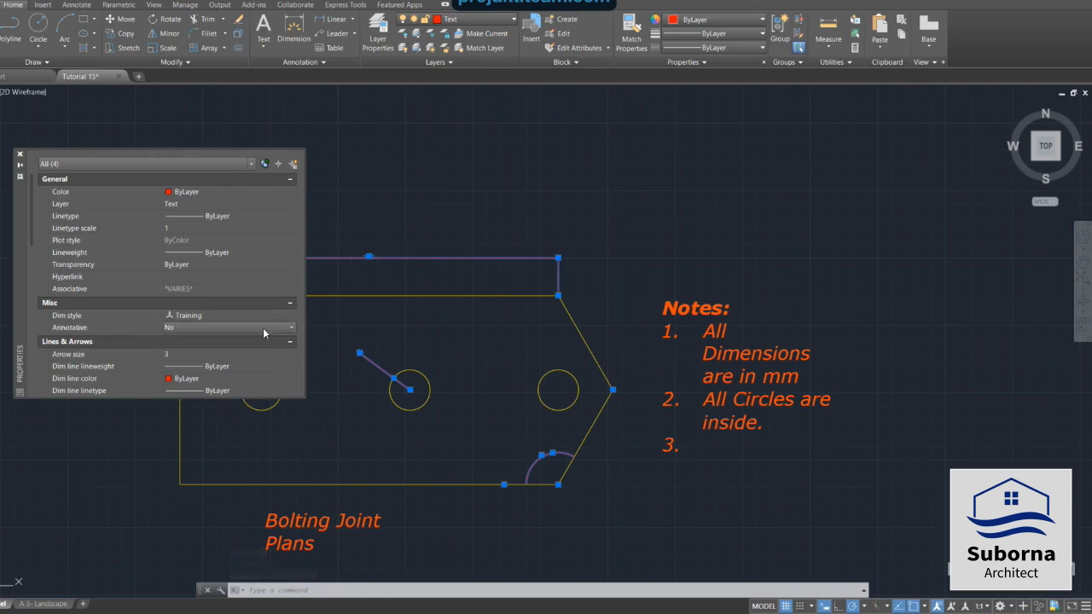
{"action": "left_click", "coordinate": [291, 332]}
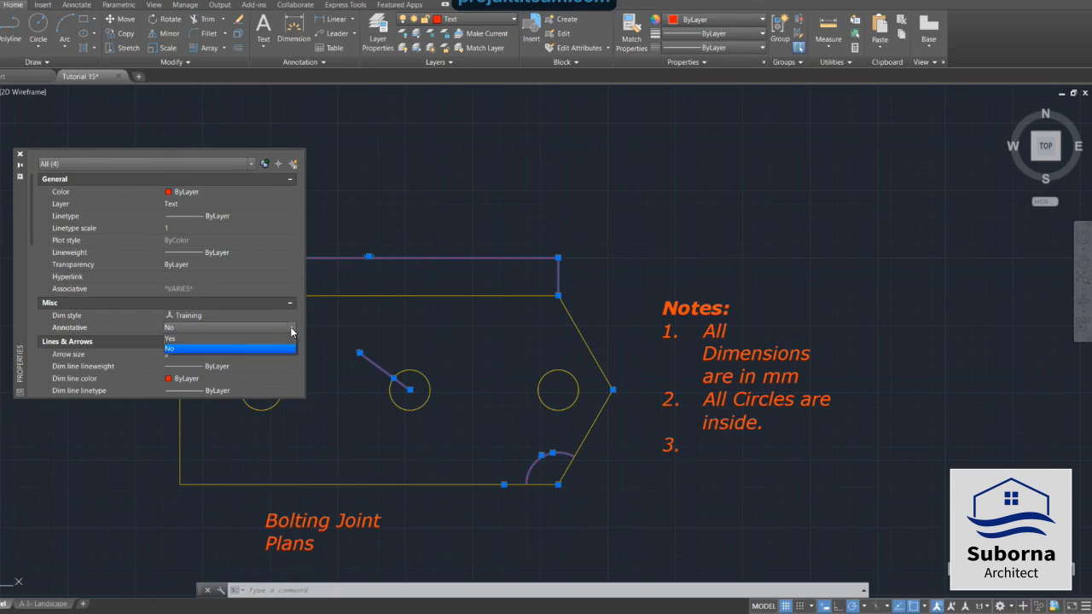
{"action": "left_click", "coordinate": [237, 336]}
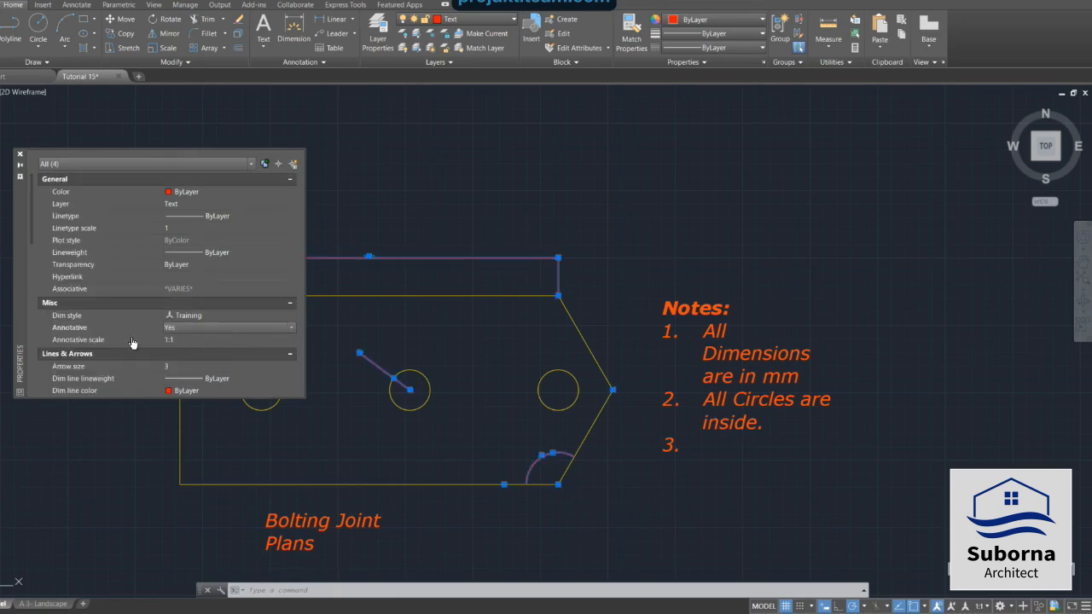
Add the 1:5 annotation scale to the selected dimensions and delete the 1:1 scale.
{"action": "left_click", "coordinate": [264, 340]}
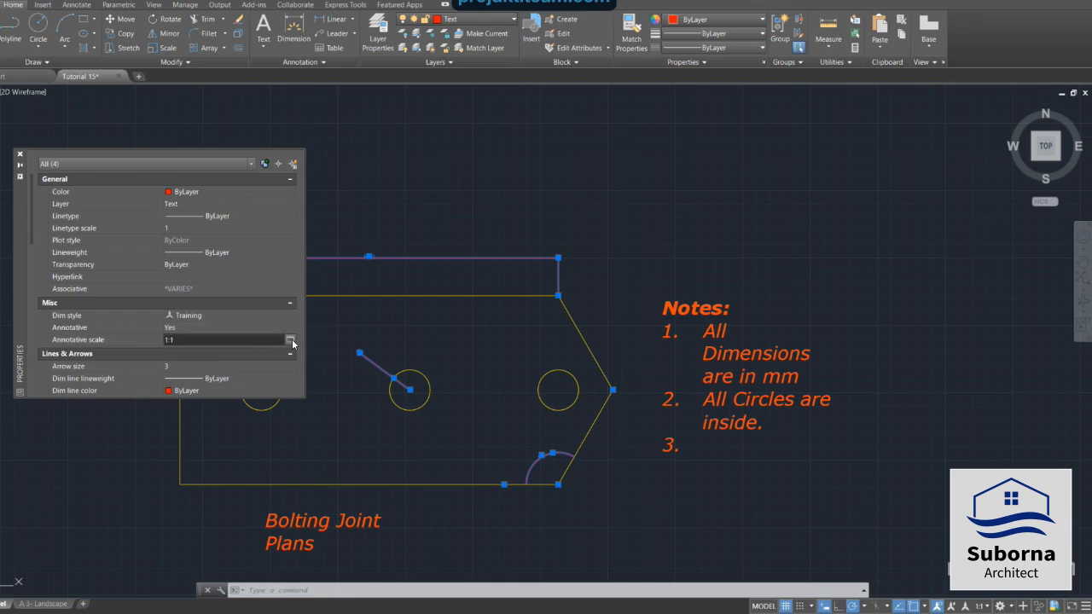
{"action": "left_click", "coordinate": [291, 339]}
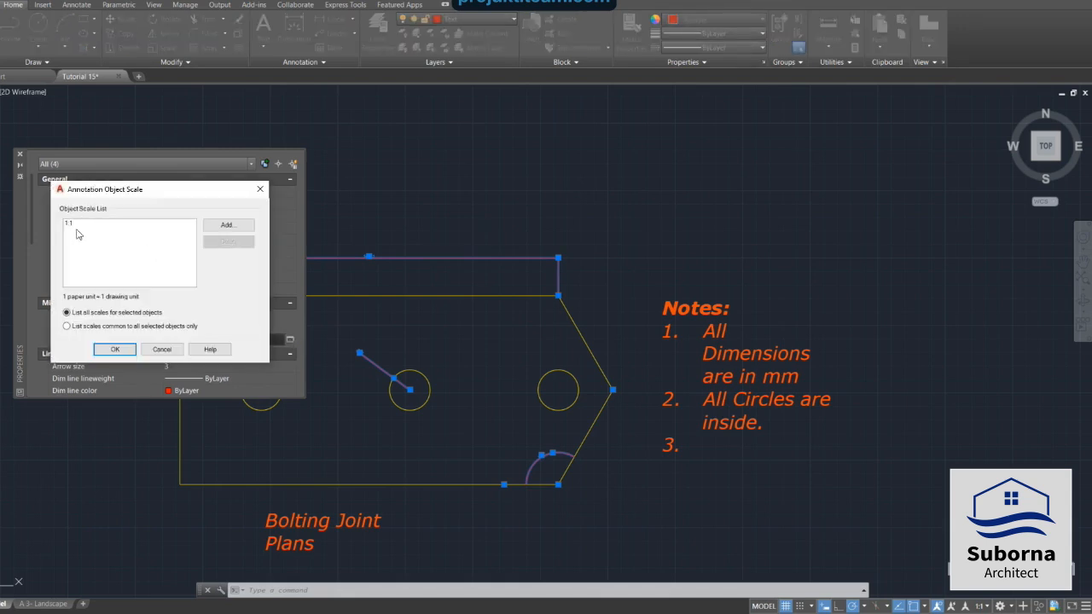
{"action": "left_click", "coordinate": [218, 225]}
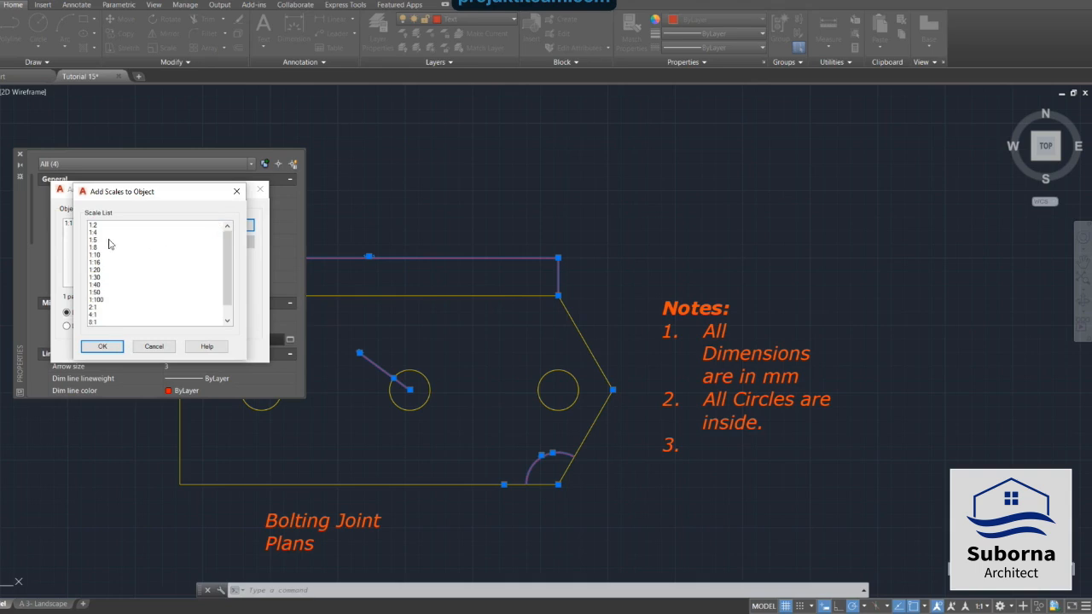
{"action": "left_click", "coordinate": [101, 241]}
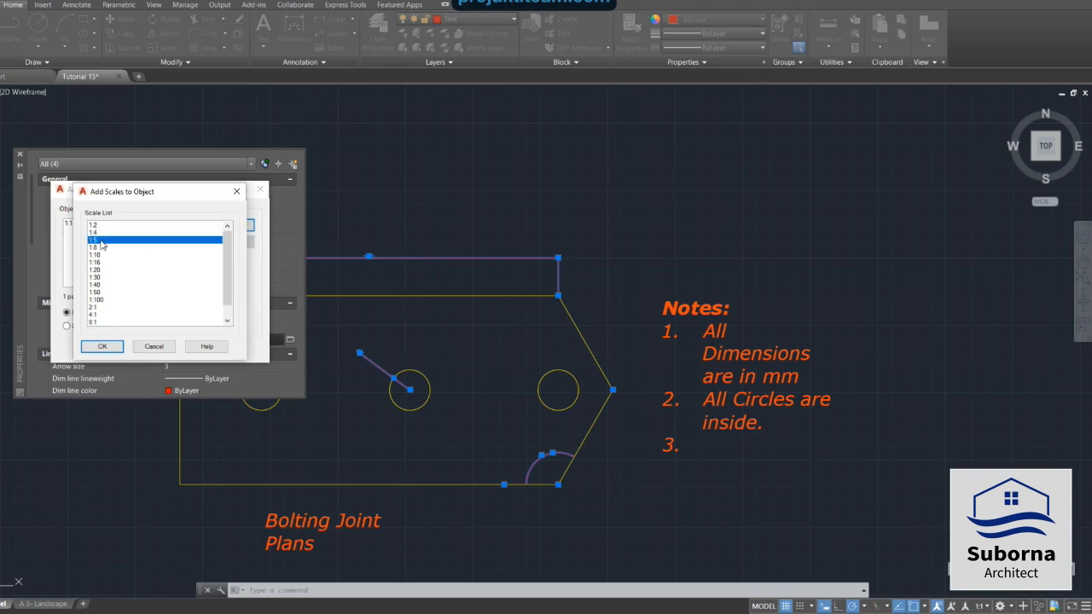
{"action": "left_click", "coordinate": [100, 347]}
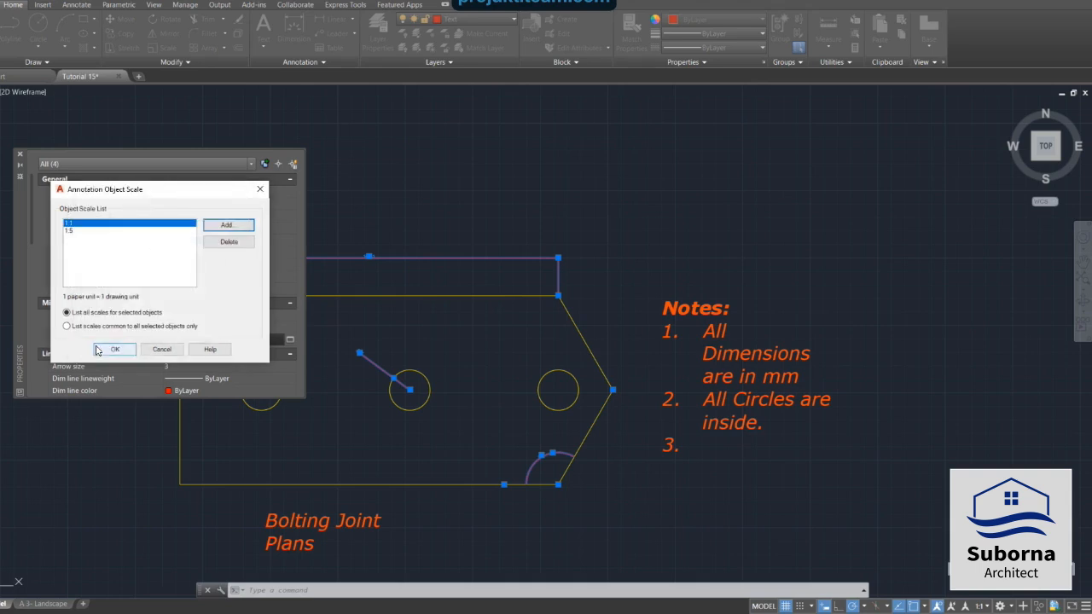
{"action": "left_click", "coordinate": [74, 231]}
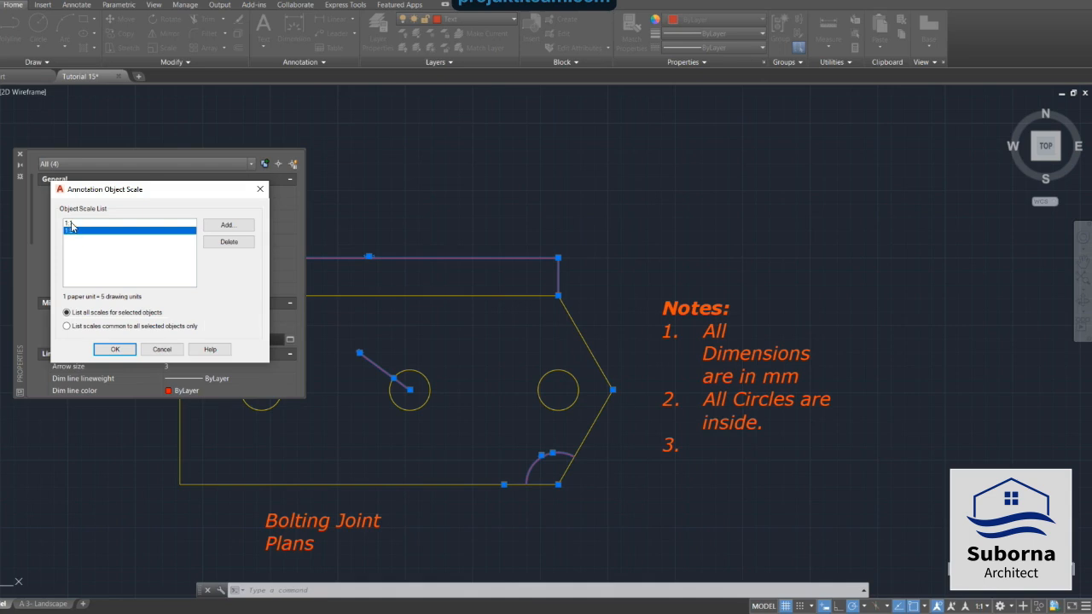
{"action": "left_click", "coordinate": [72, 224]}
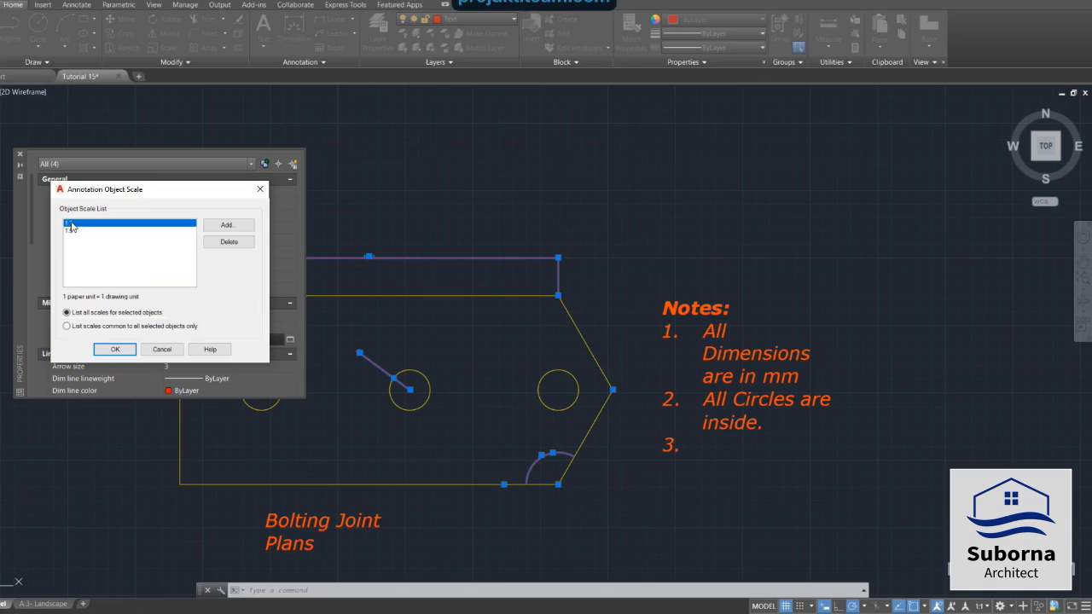
{"action": "left_click", "coordinate": [237, 245]}
{"action": "left_click", "coordinate": [113, 352]}
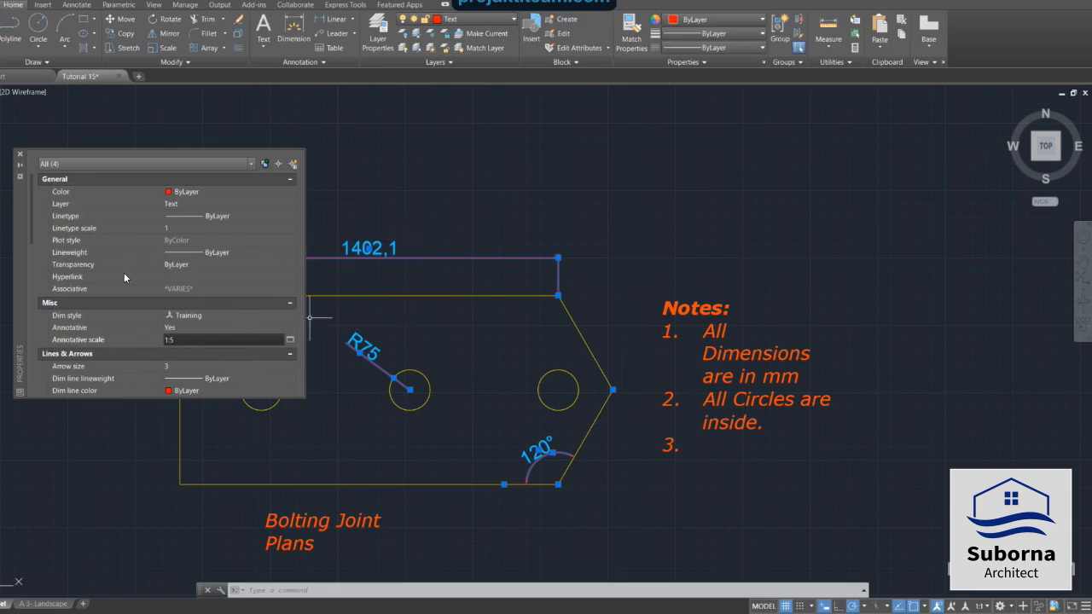
Close the Properties palette and return to the A 3- Landscape layout.
{"action": "left_click", "coordinate": [20, 155]}
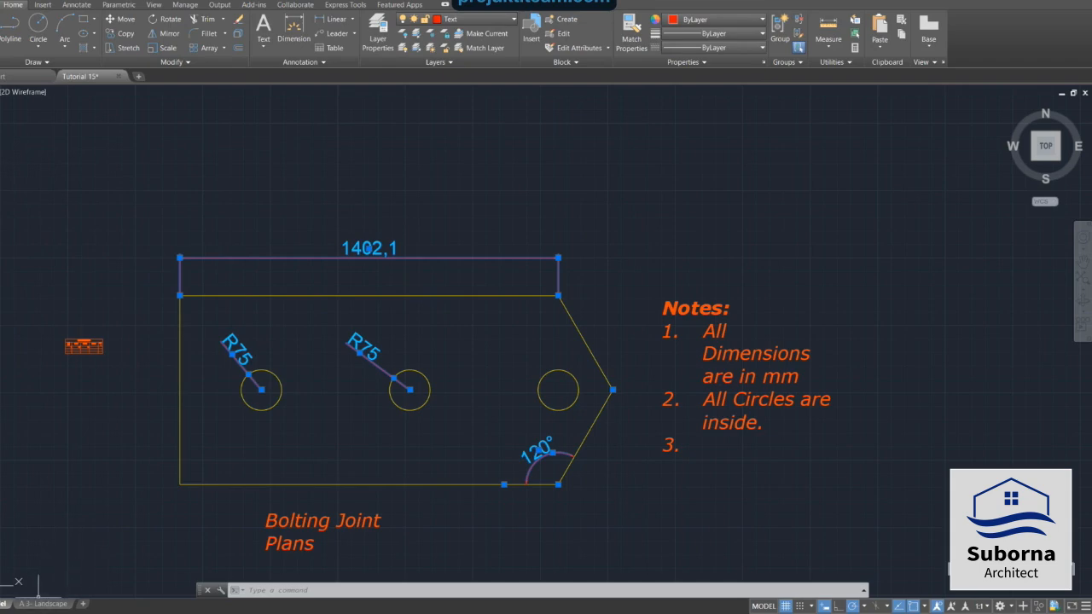
{"action": "mouse_move", "coordinate": [43, 607]}
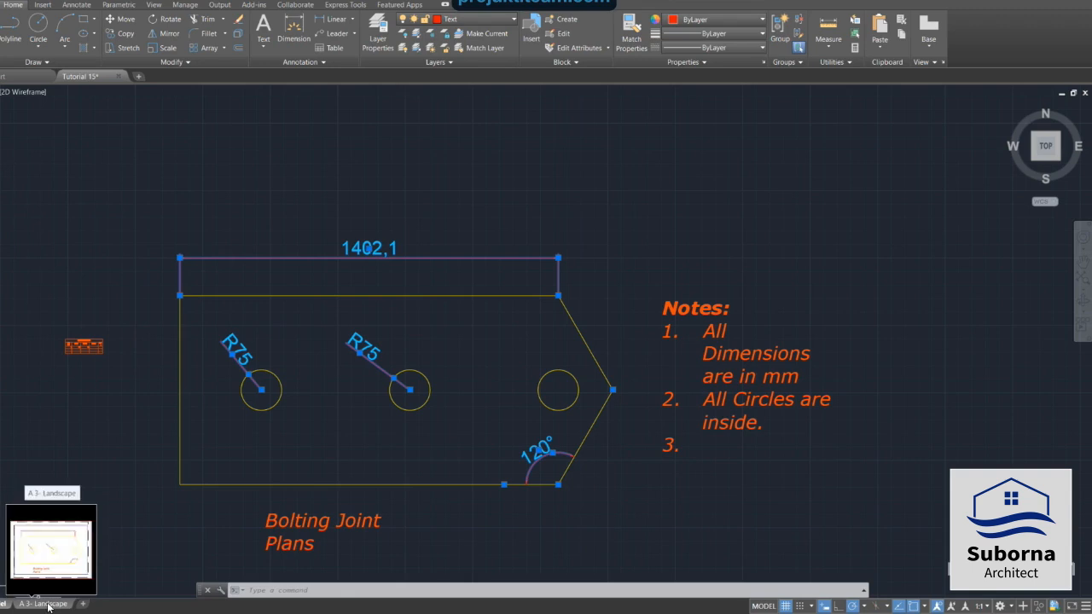
{"action": "left_click", "coordinate": [49, 606]}
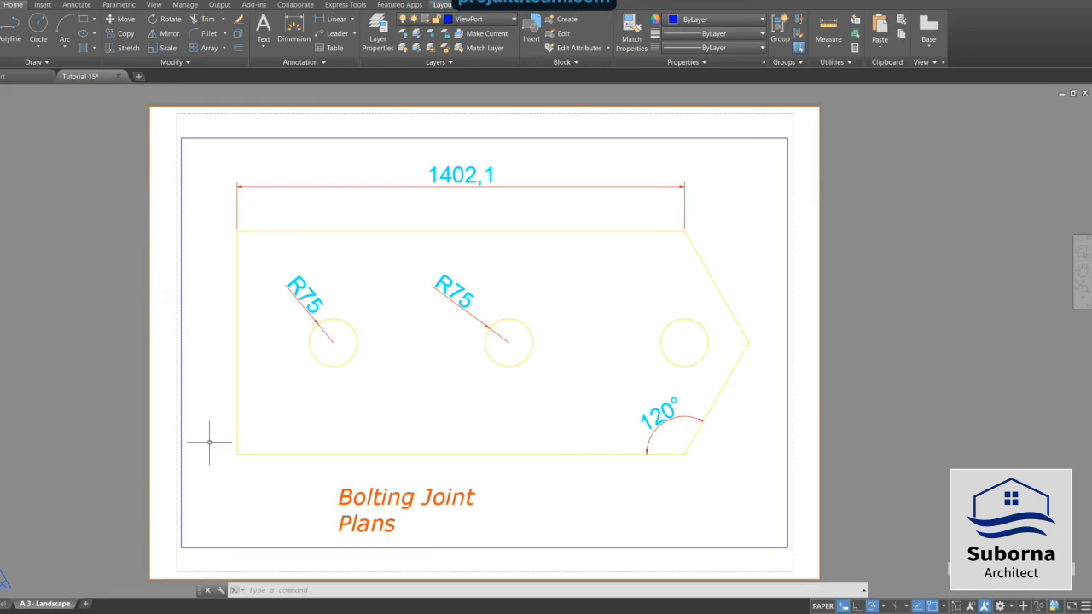
In model space, copy the 'Bolting Joint Plans' title text to the clipboard.
{"action": "key", "text": "Escape"}
{"action": "left_click", "coordinate": [2, 604]}
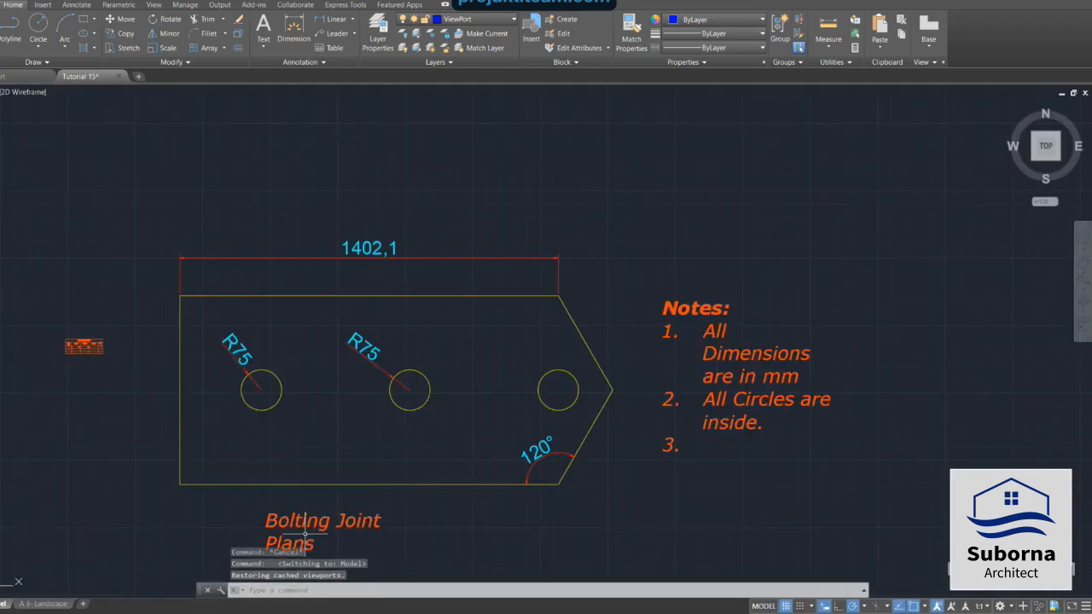
{"action": "scroll", "coordinate": [301, 558], "scroll_direction": "up", "scroll_amount": 2}
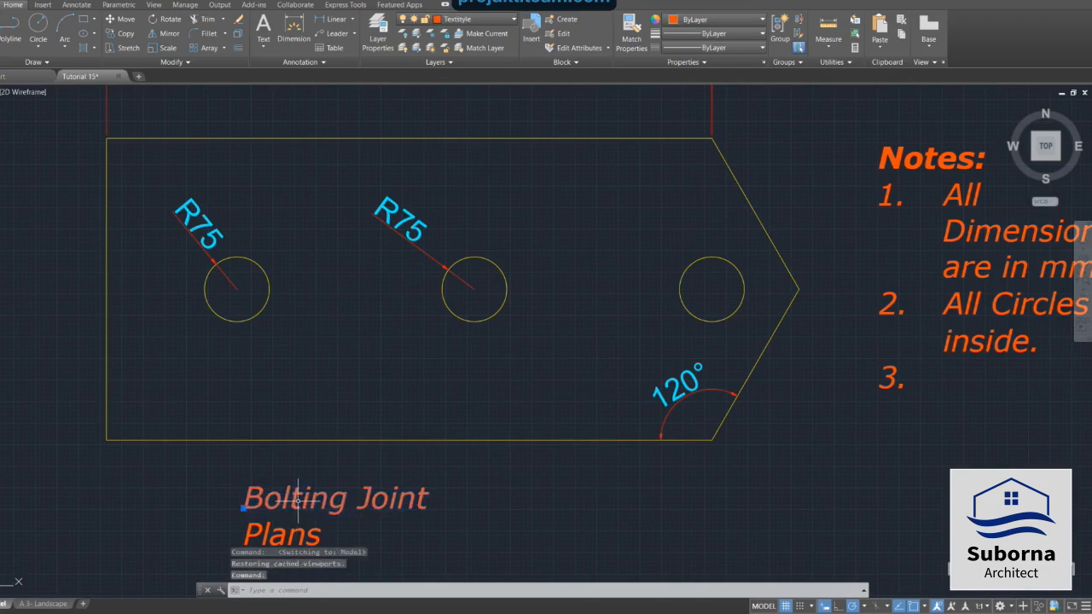
{"action": "left_click", "coordinate": [285, 530]}
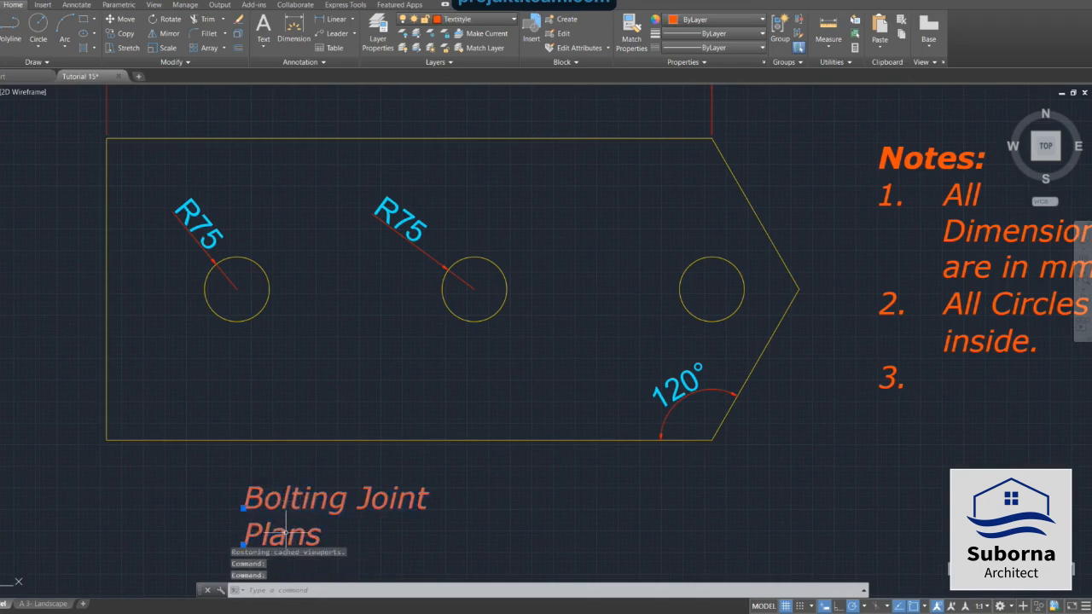
{"action": "right_click", "coordinate": [457, 506]}
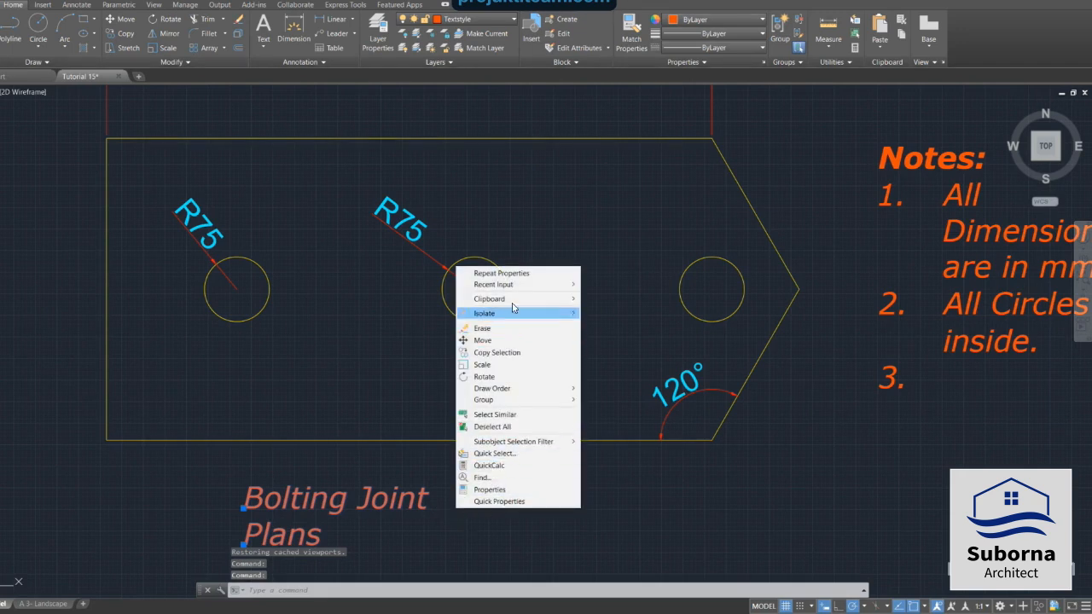
{"action": "mouse_move", "coordinate": [515, 301]}
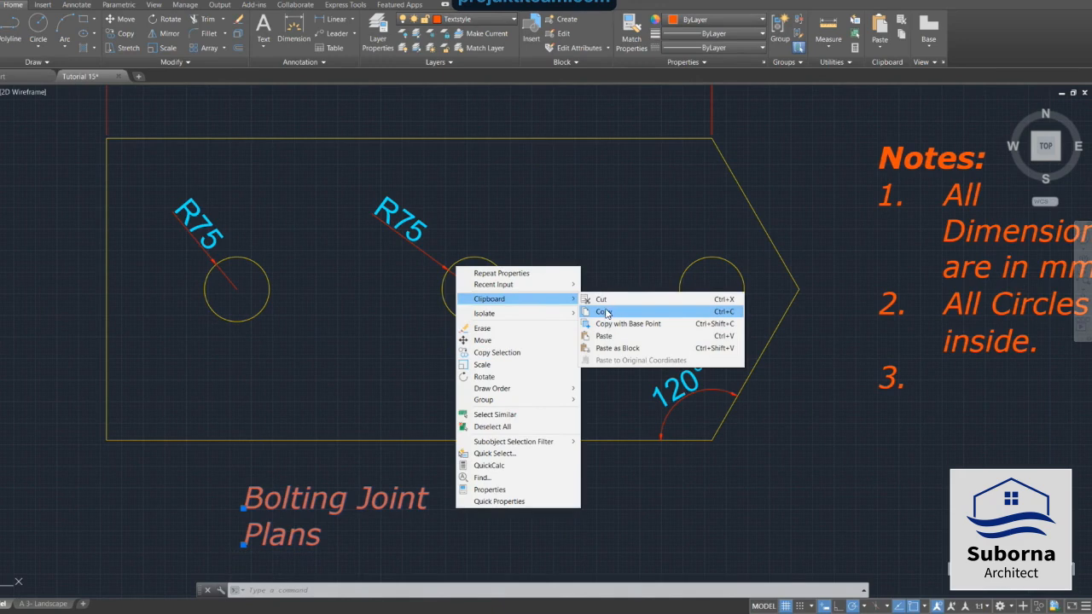
{"action": "left_click", "coordinate": [602, 312]}
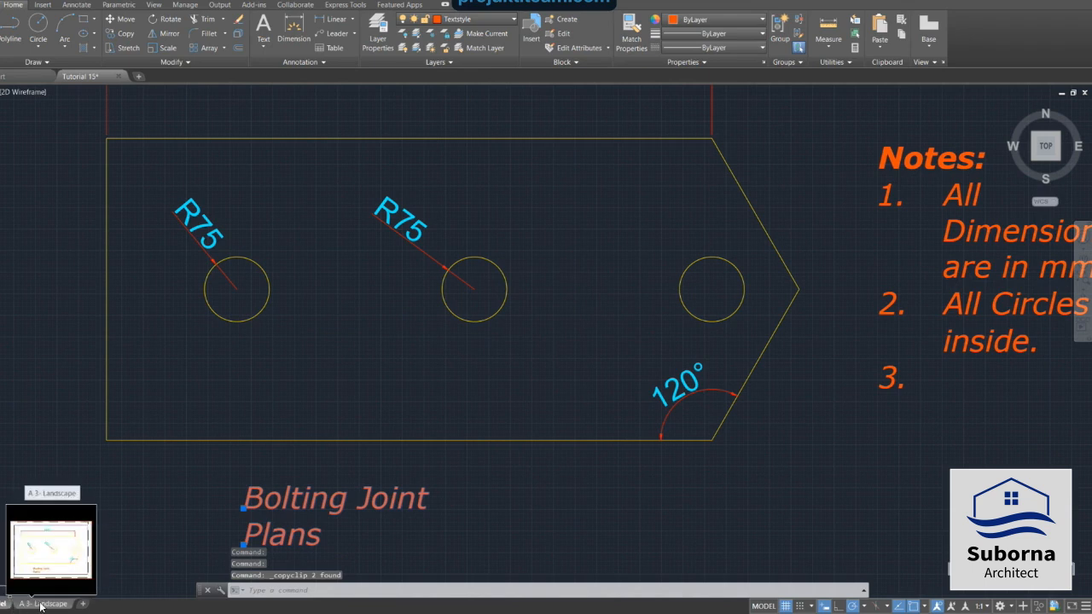
In the A 3- Landscape layout, paste the title text into paper space beside the sheet.
{"action": "left_click", "coordinate": [41, 604]}
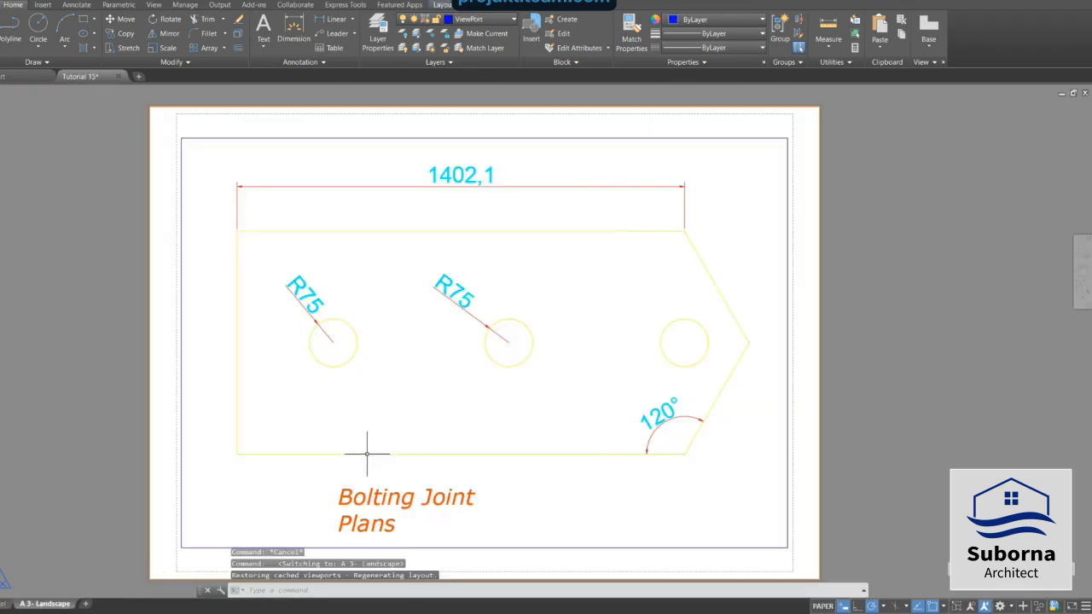
{"action": "right_click", "coordinate": [86, 238]}
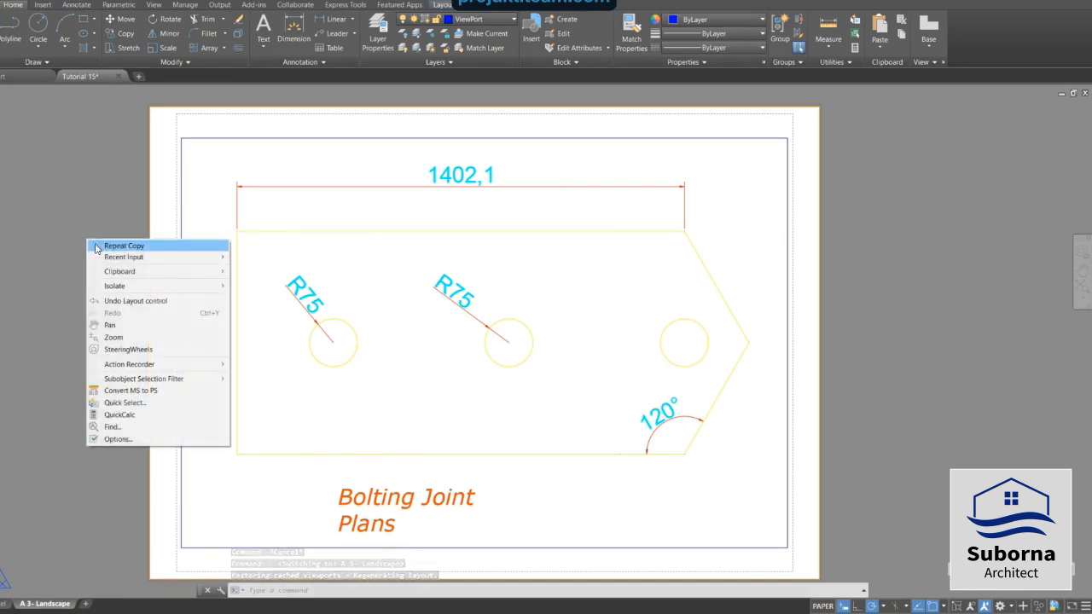
{"action": "mouse_move", "coordinate": [113, 274]}
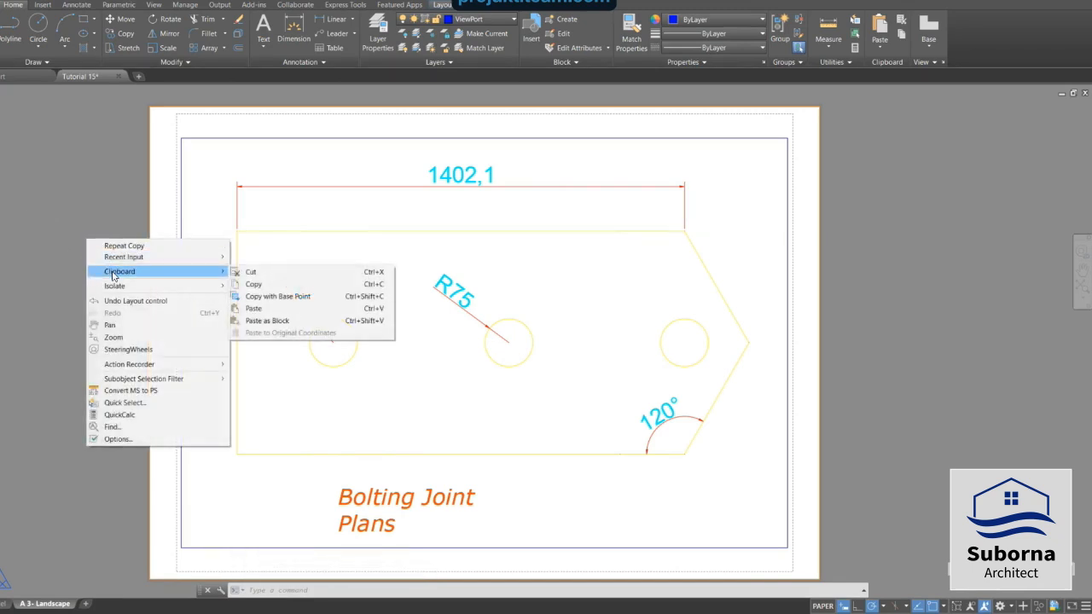
{"action": "left_click", "coordinate": [271, 309]}
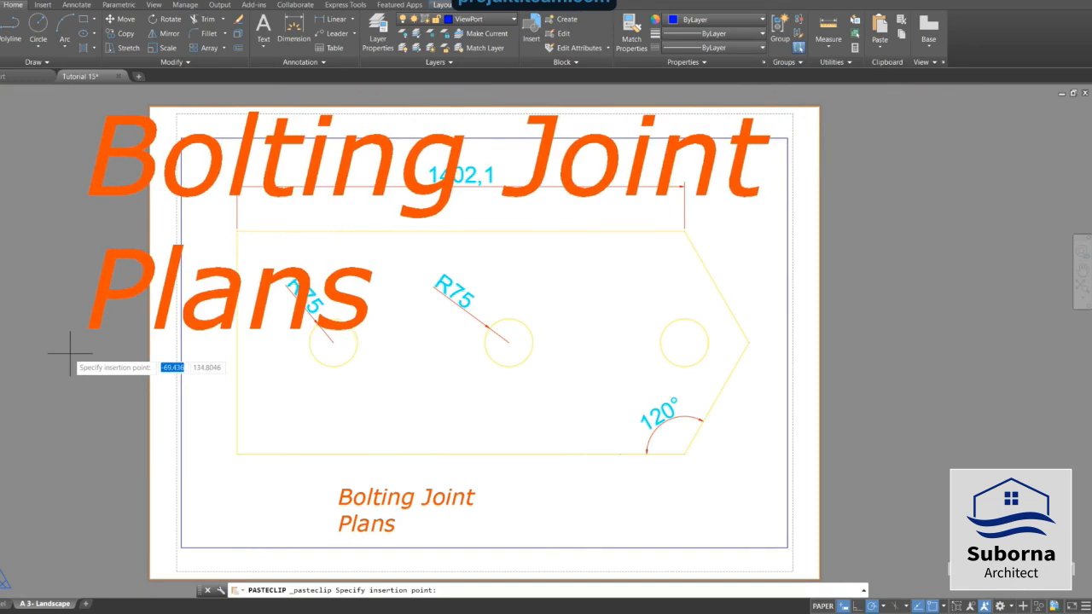
{"action": "scroll", "coordinate": [70, 352], "scroll_direction": "down", "scroll_amount": 2}
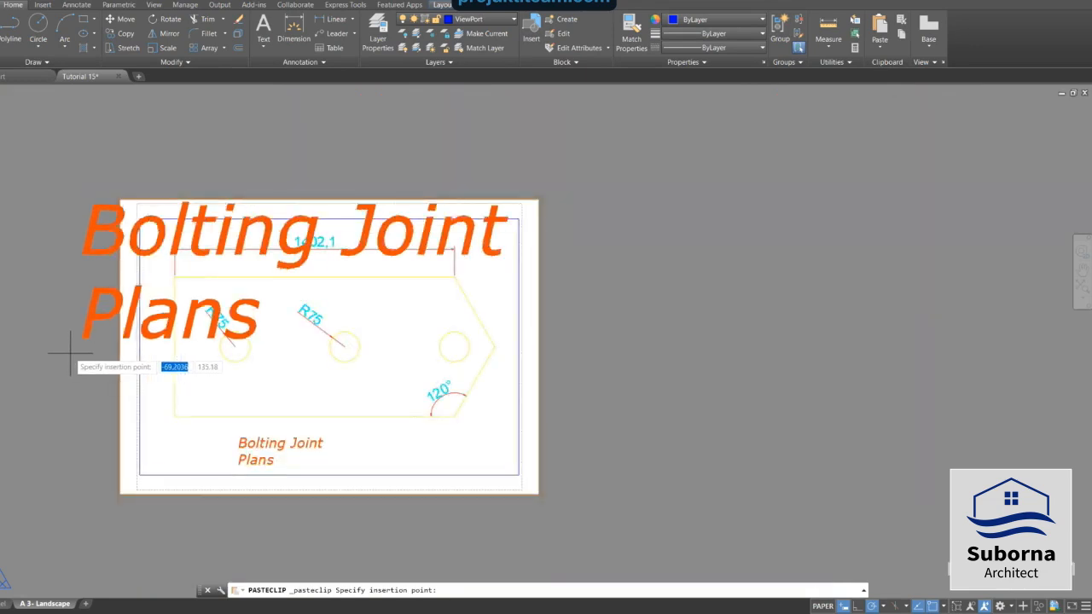
{"action": "left_click", "coordinate": [584, 383]}
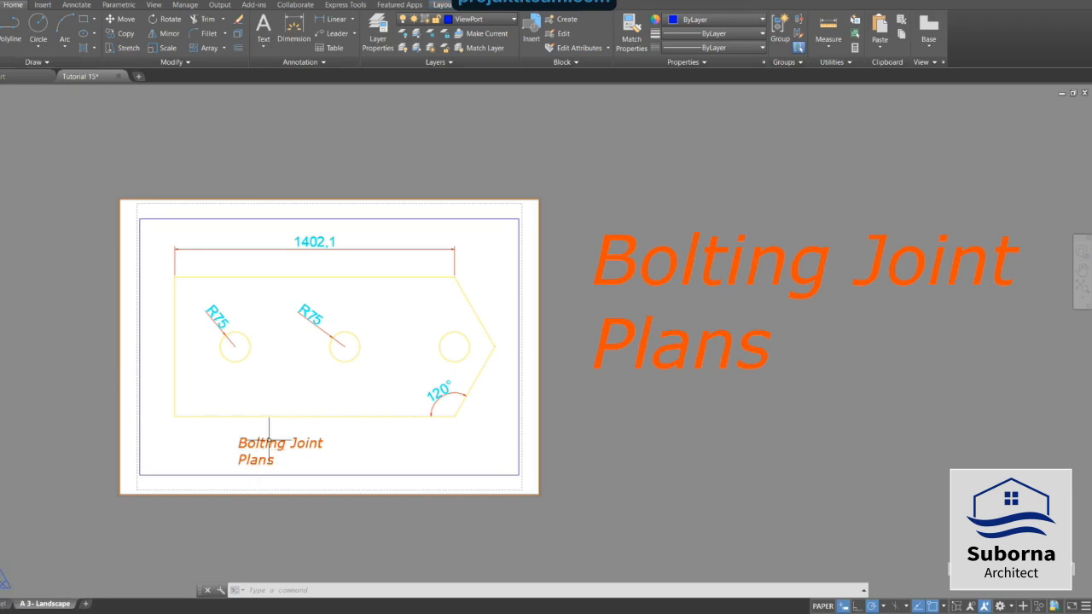
Delete the original 'Bolting Joint Plans' text from model space.
{"action": "left_click", "coordinate": [267, 442]}
{"action": "left_click", "coordinate": [269, 438]}
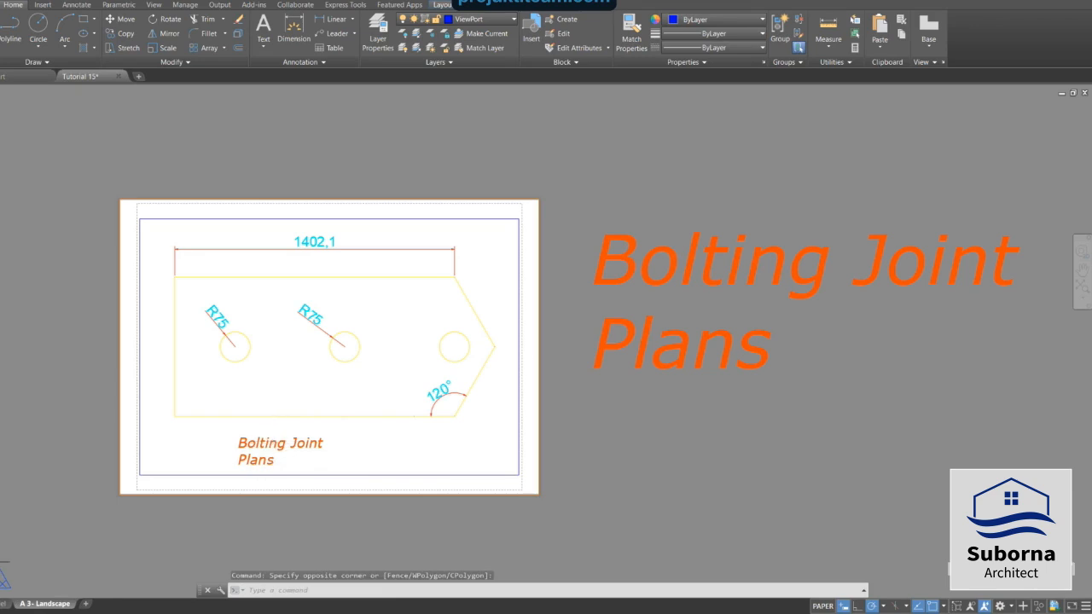
{"action": "left_click", "coordinate": [5, 604]}
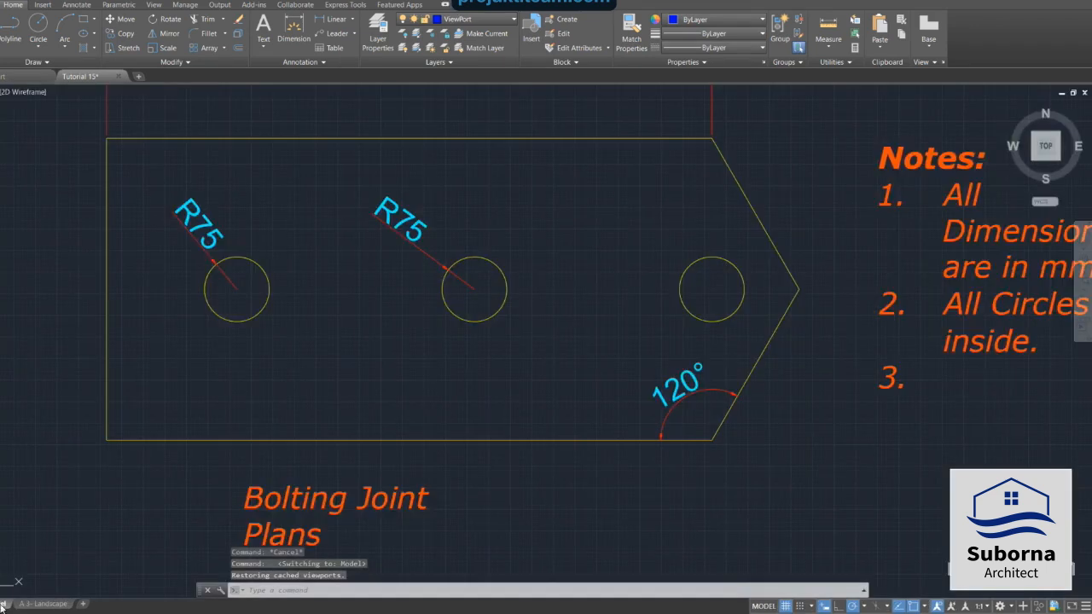
{"action": "left_click", "coordinate": [269, 533]}
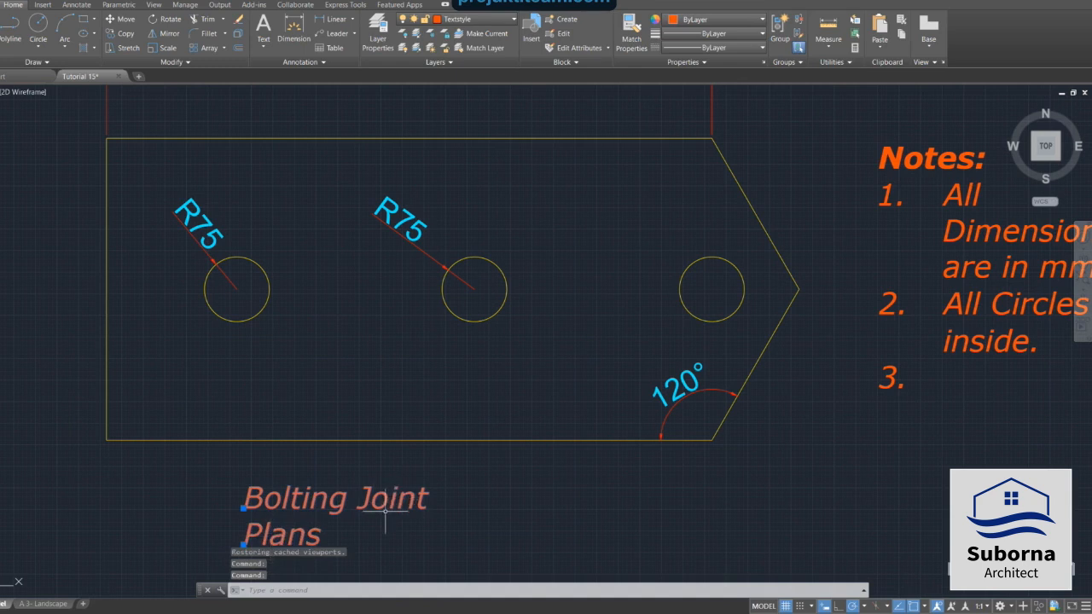
{"action": "key", "text": "Delete"}
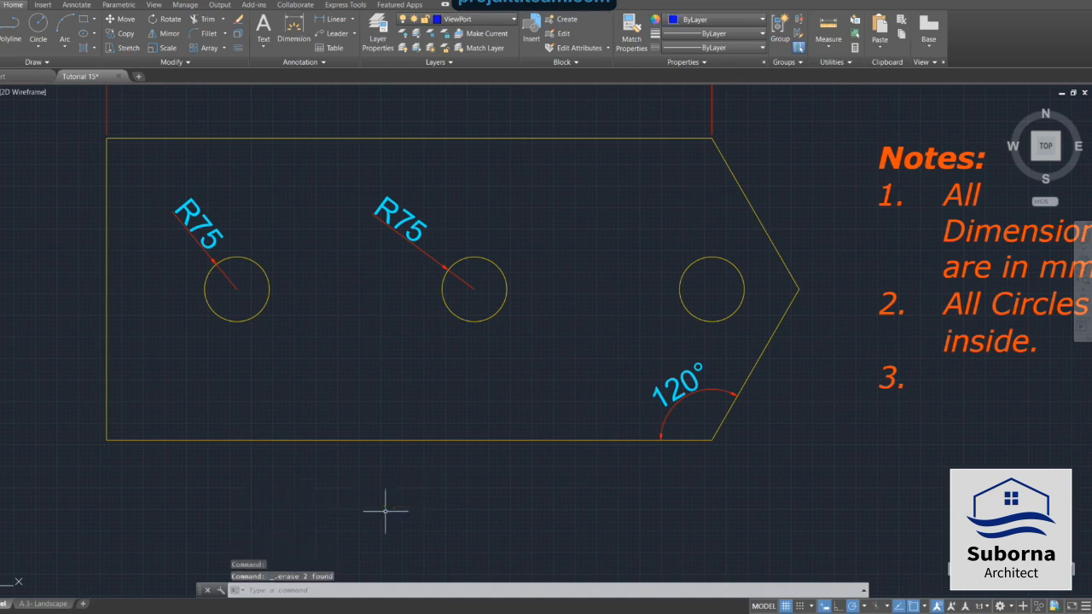
Back in the layout, select both lines of the pasted title text and set their height to 5.
{"action": "left_click", "coordinate": [47, 607]}
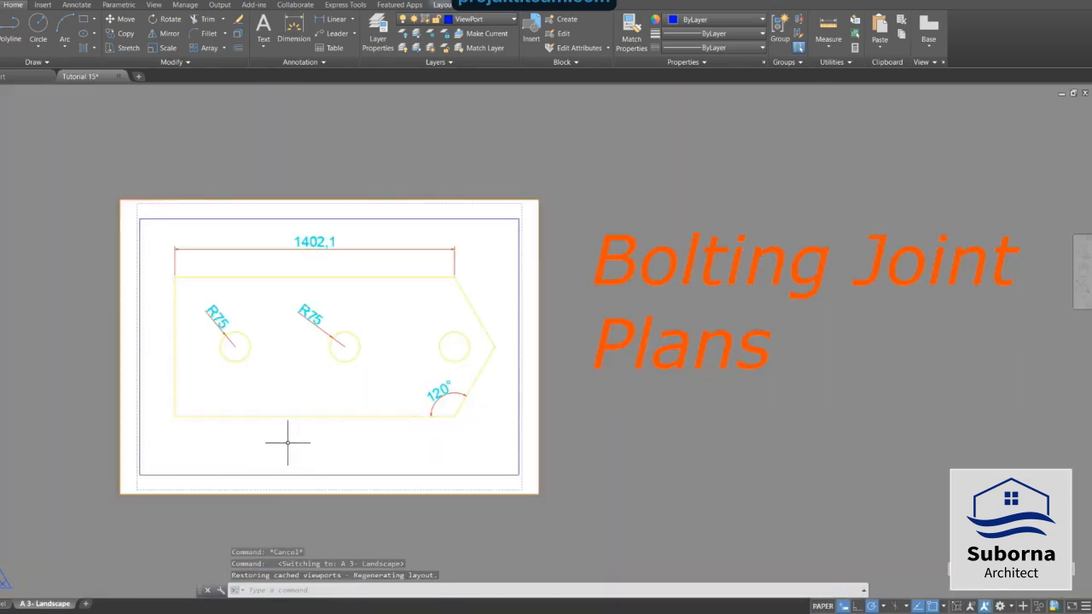
{"action": "left_click", "coordinate": [630, 256]}
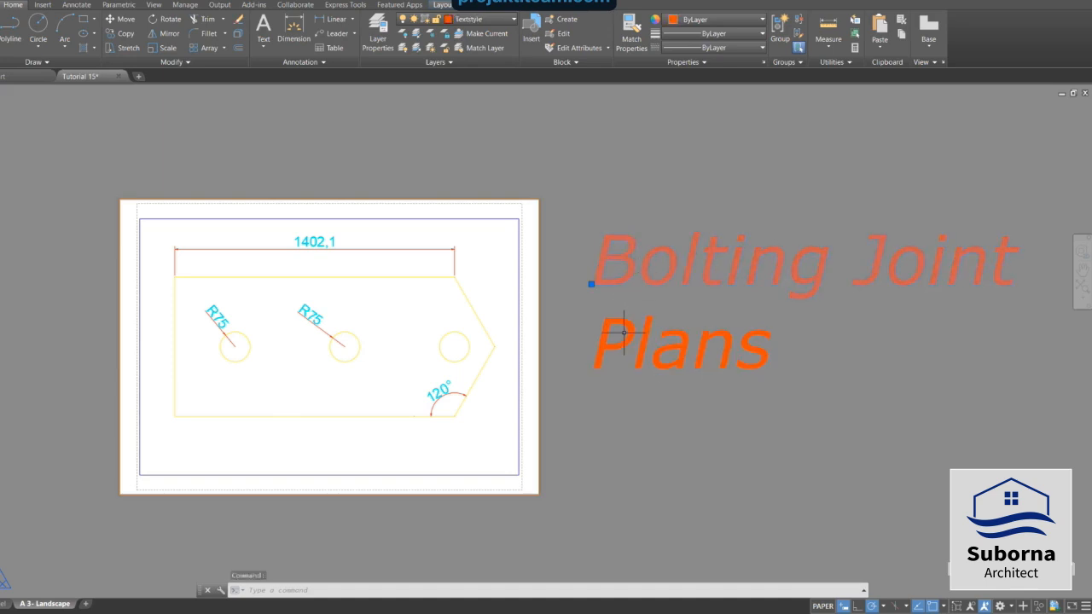
{"action": "left_click", "coordinate": [600, 347]}
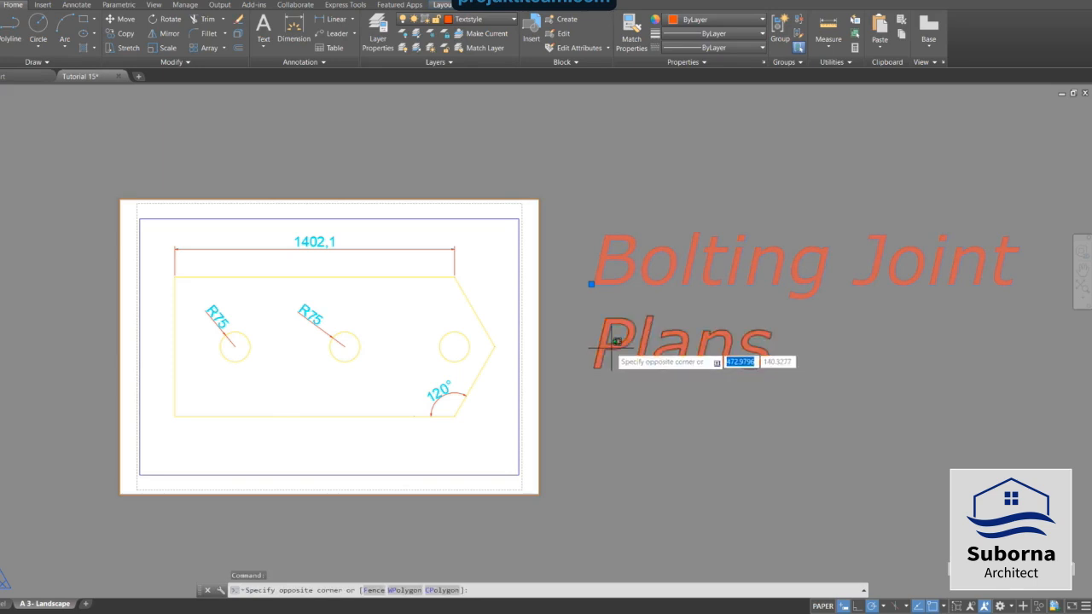
{"action": "left_click", "coordinate": [614, 346]}
{"action": "left_click", "coordinate": [613, 345]}
{"action": "right_click", "coordinate": [614, 347]}
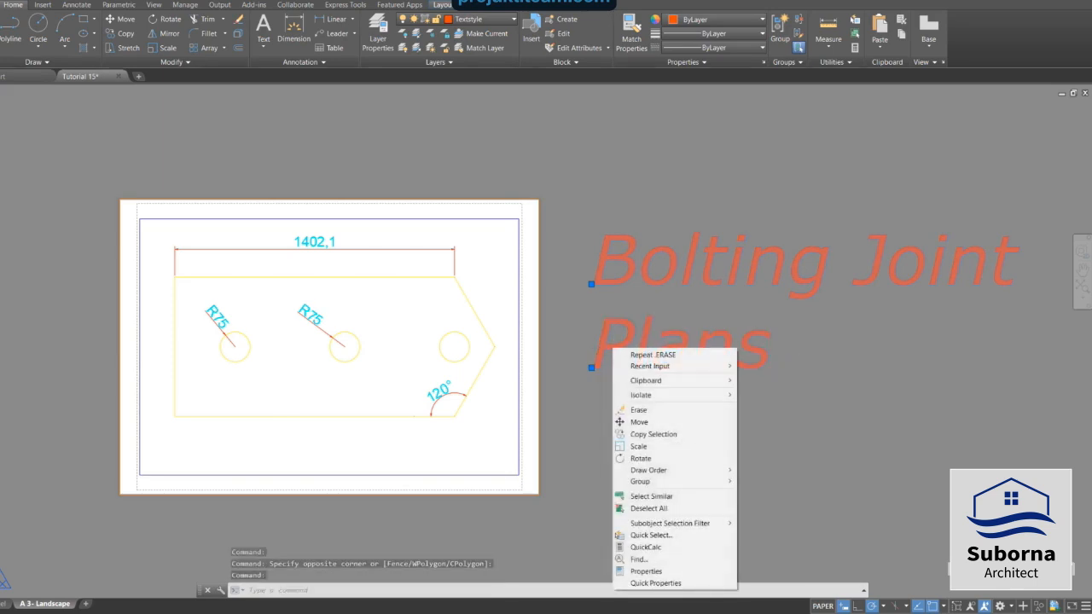
{"action": "left_click", "coordinate": [644, 571]}
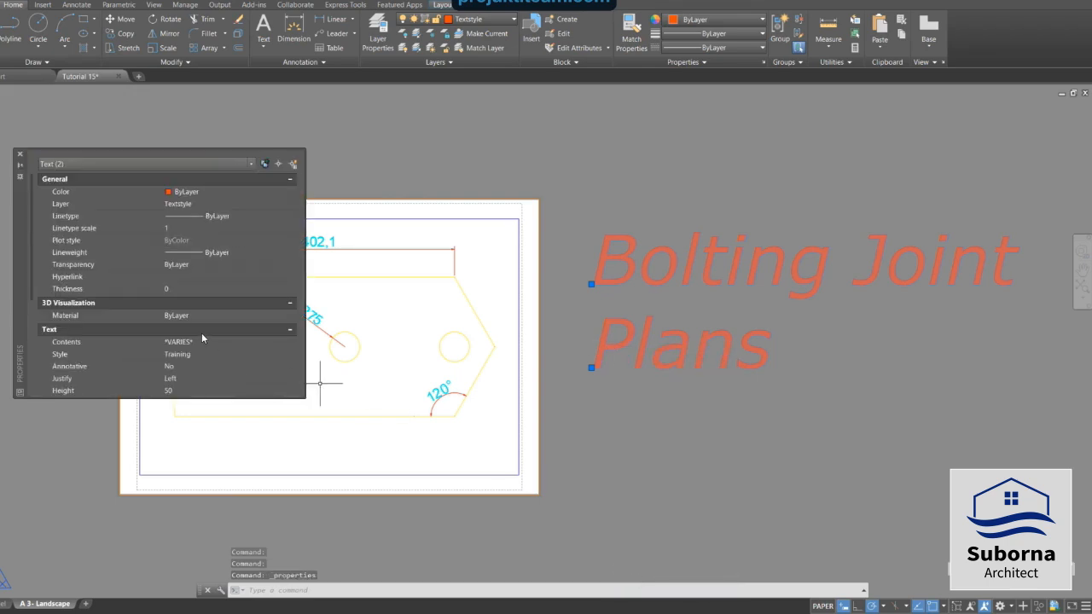
{"action": "scroll", "coordinate": [186, 335], "scroll_direction": "down", "scroll_amount": 2}
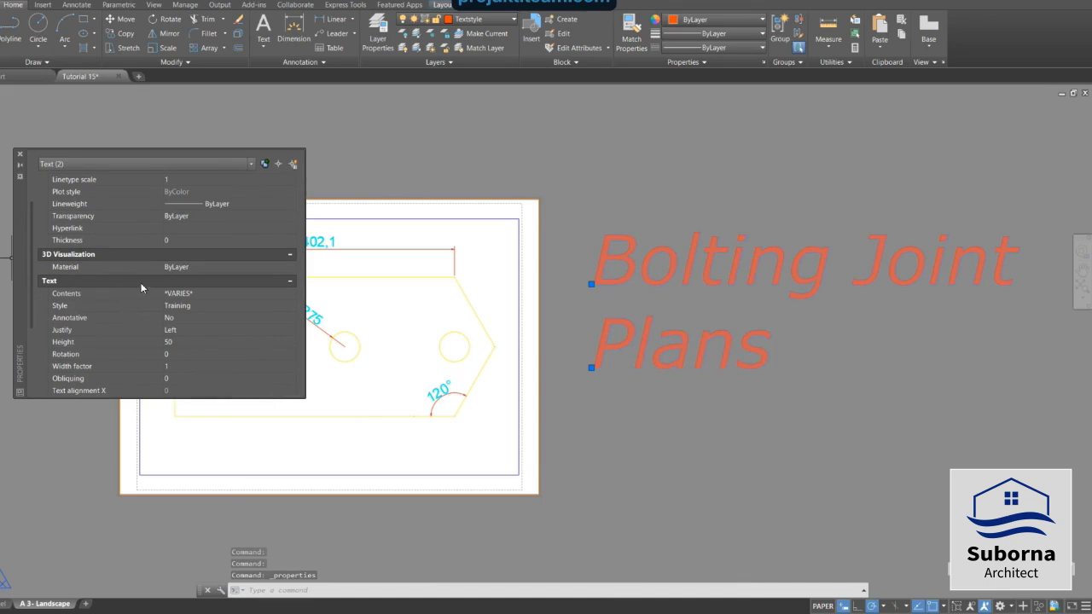
{"action": "left_click", "coordinate": [172, 345]}
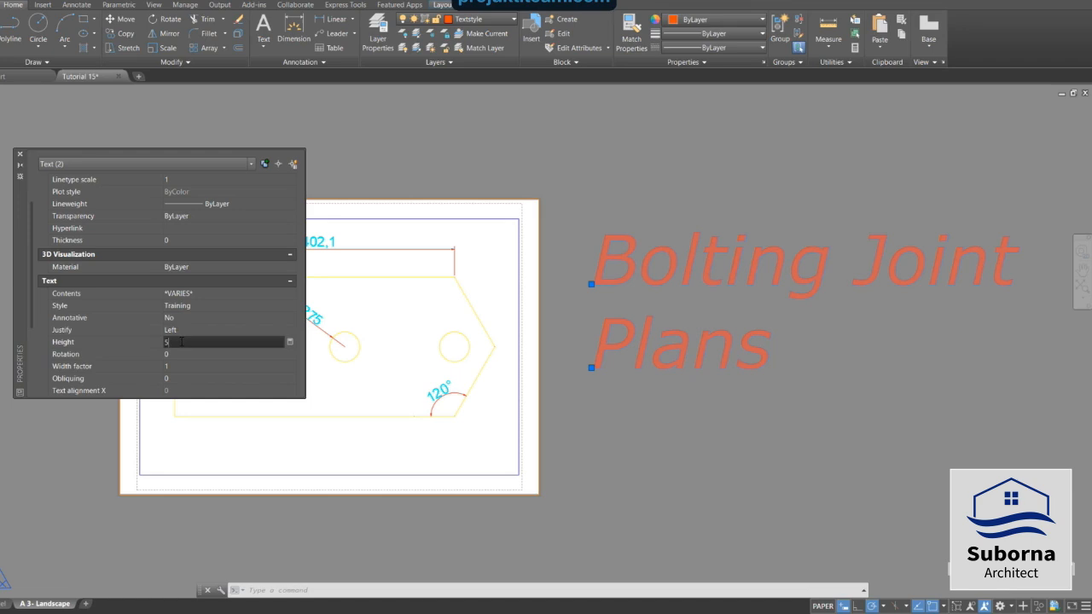
{"action": "key", "text": "Tab"}
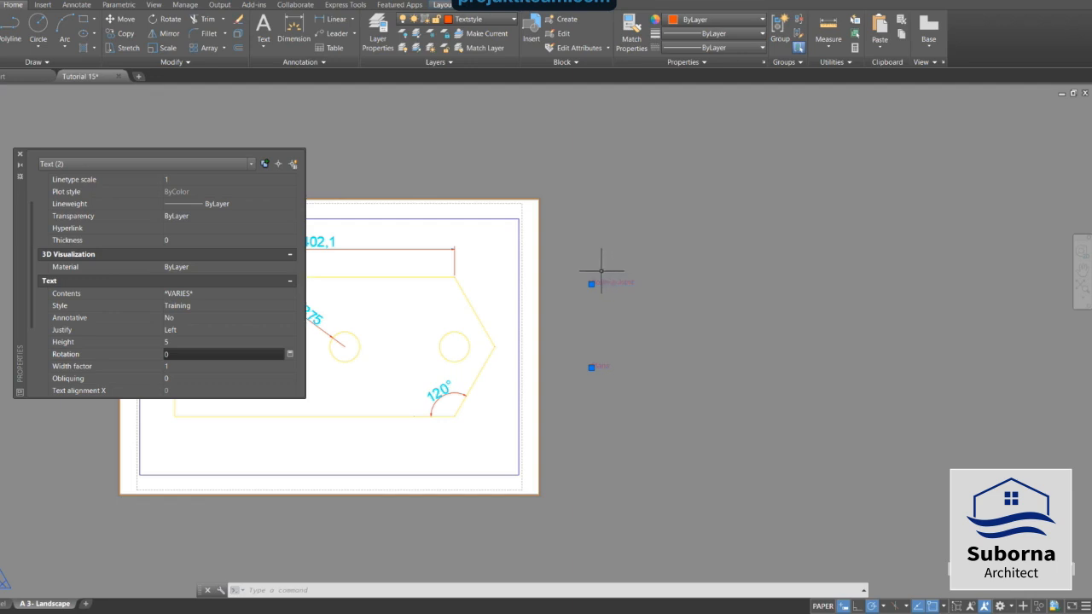
{"action": "left_click", "coordinate": [18, 156]}
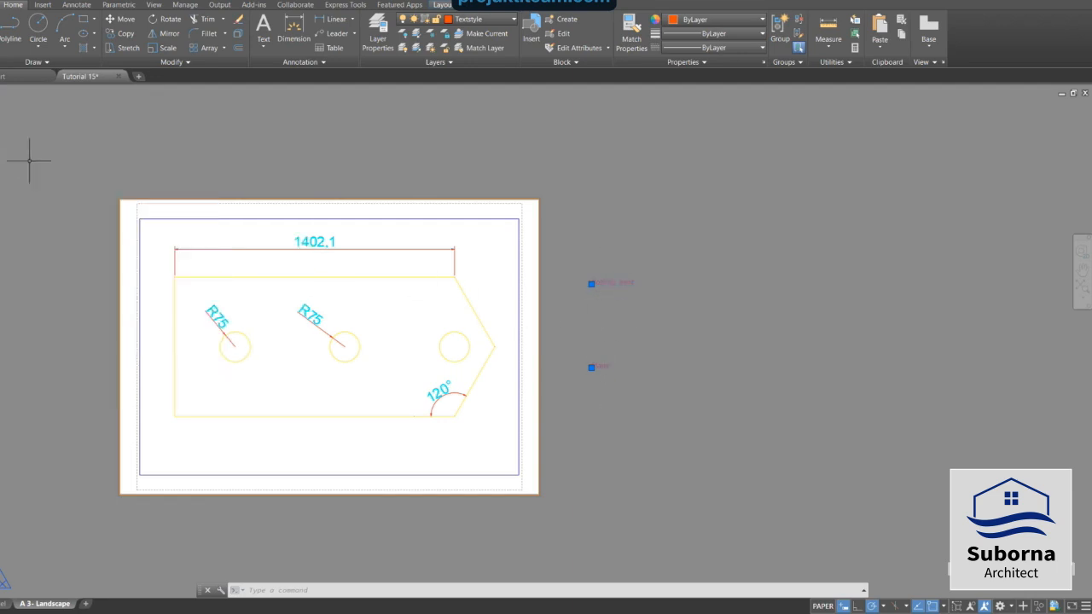
{"action": "left_click", "coordinate": [591, 284]}
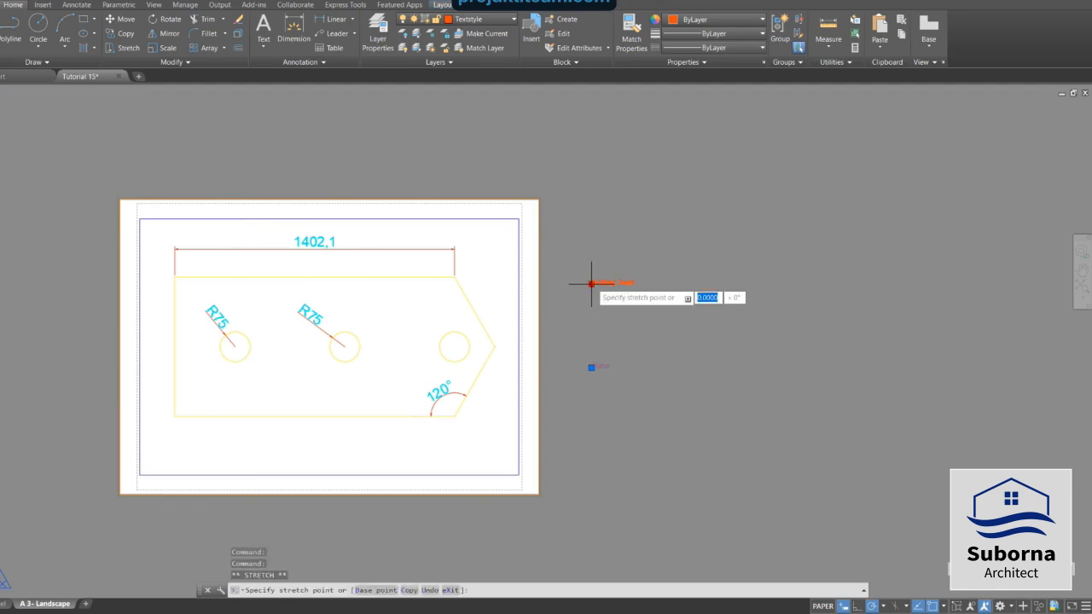
{"action": "left_click", "coordinate": [592, 283]}
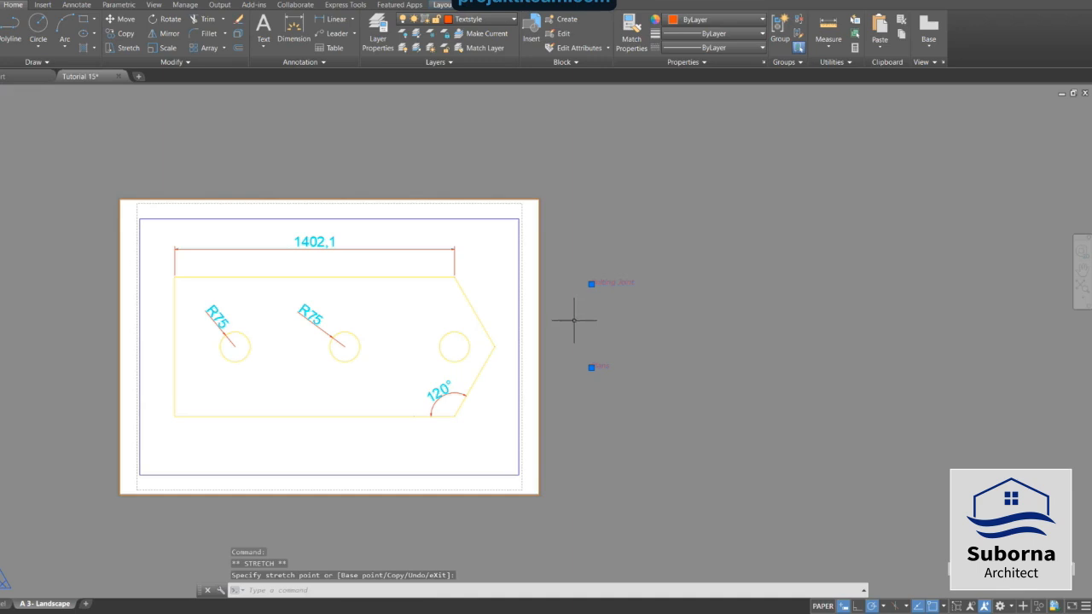
{"action": "left_click", "coordinate": [591, 283]}
{"action": "left_click", "coordinate": [591, 284]}
{"action": "left_click", "coordinate": [592, 284]}
{"action": "left_click", "coordinate": [592, 283]}
{"action": "left_click", "coordinate": [592, 283]}
{"action": "left_click", "coordinate": [591, 368]}
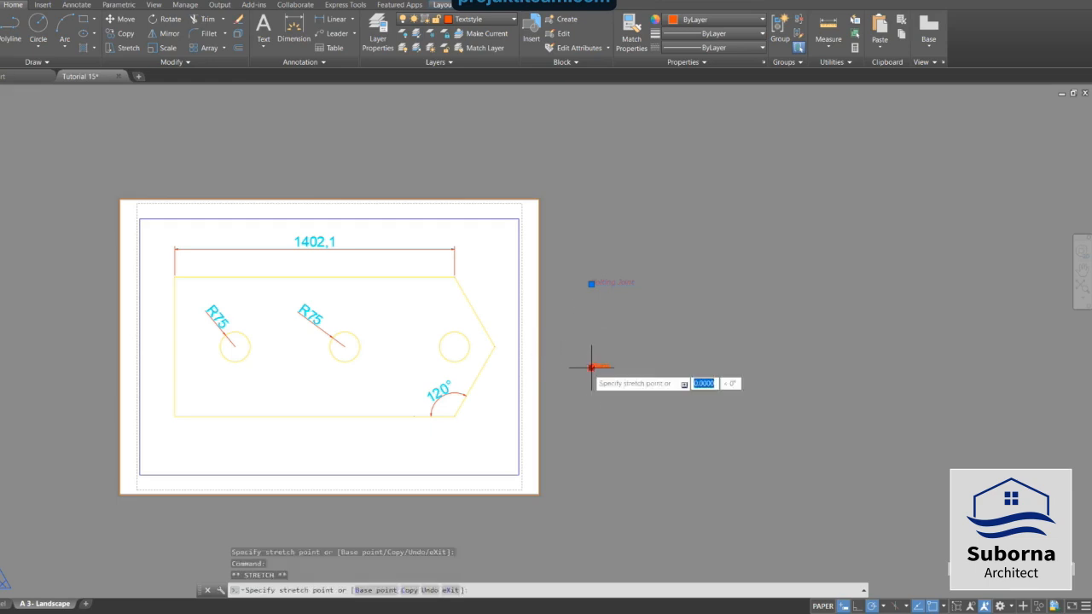
{"action": "key", "text": "Escape"}
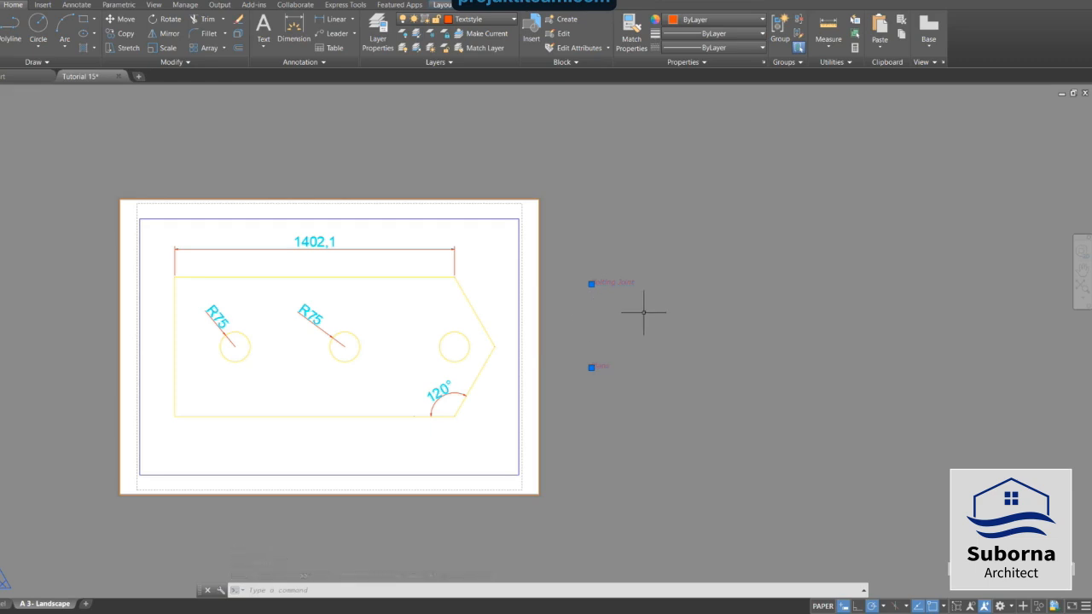
{"action": "key", "text": "Escape"}
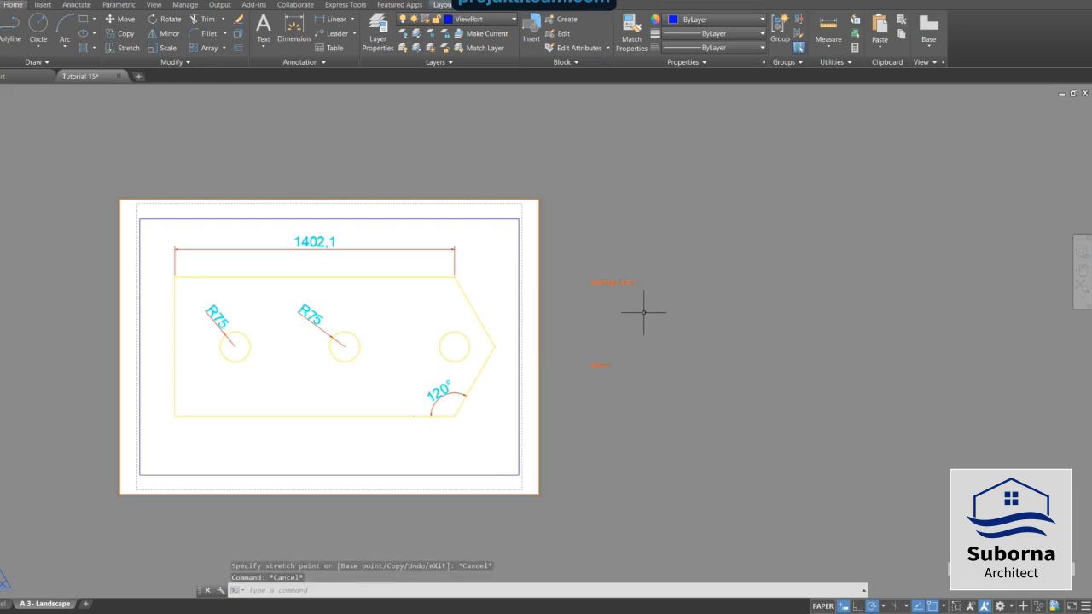
Move both title text lines, 'Bolting Joint' and 'Plans', into the sheet's lower-left corner beneath the part.
{"action": "left_click", "coordinate": [595, 282]}
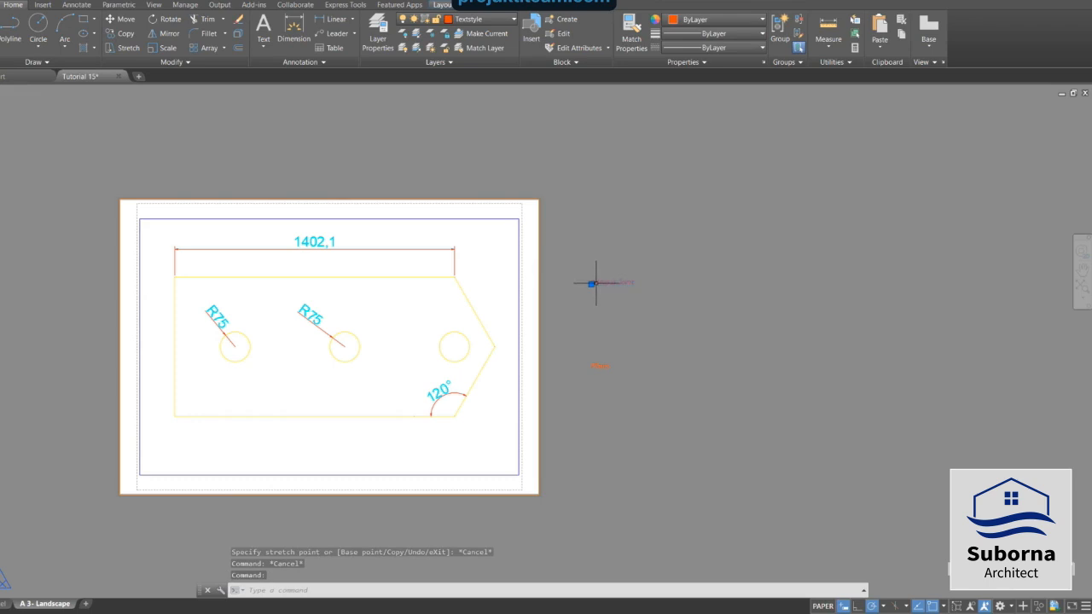
{"action": "left_click", "coordinate": [592, 284]}
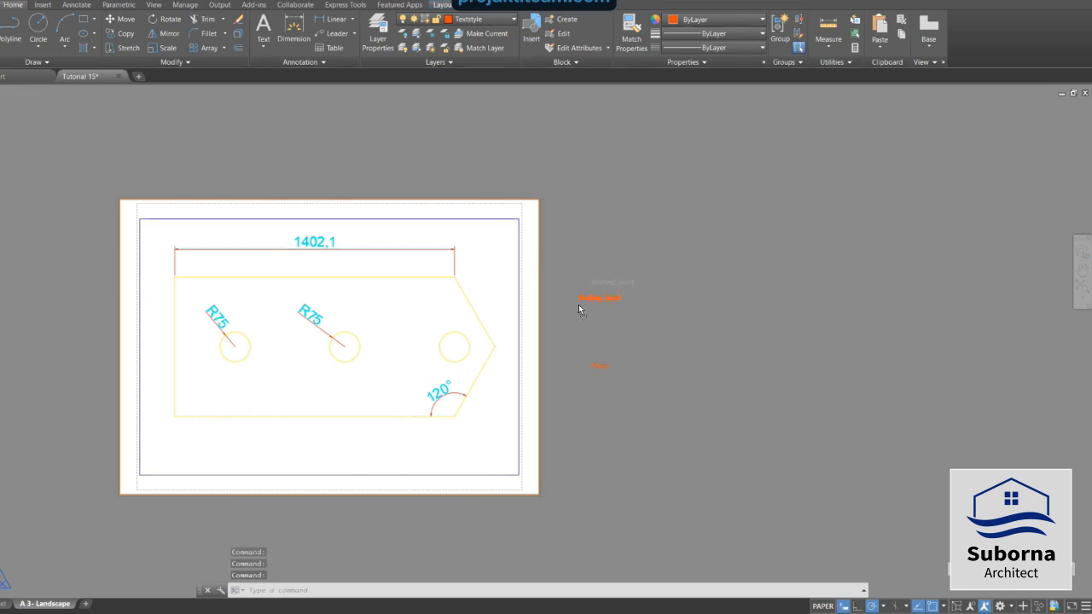
{"action": "left_click", "coordinate": [449, 426]}
{"action": "mouse_move", "coordinate": [419, 446]}
{"action": "left_mouse_down"}
{"action": "mouse_move", "coordinate": [296, 459]}
{"action": "mouse_move", "coordinate": [176, 433]}
{"action": "left_mouse_up"}
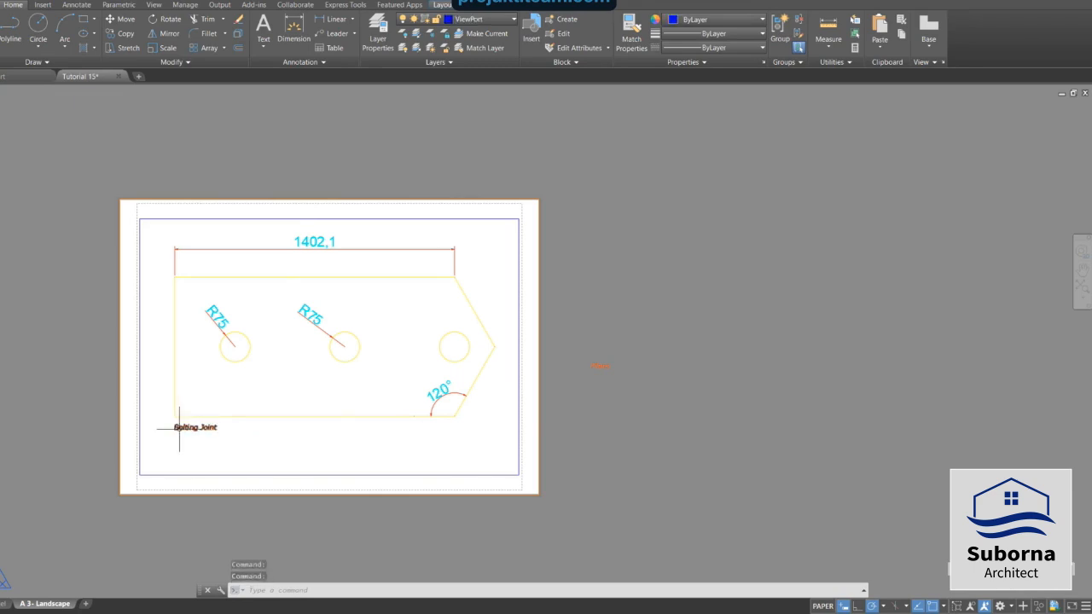
{"action": "left_click", "coordinate": [591, 366]}
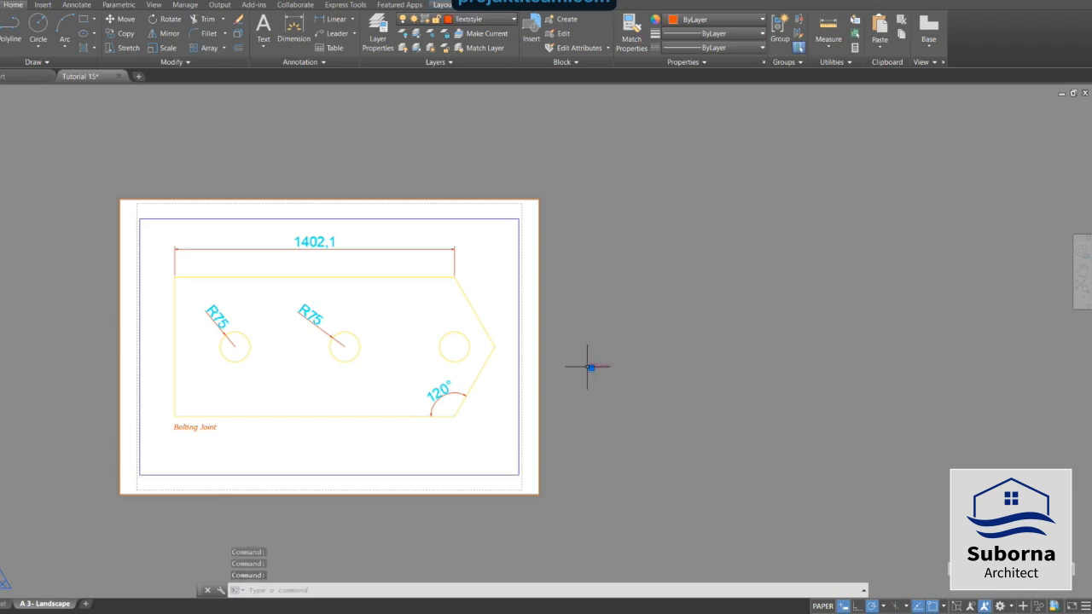
{"action": "left_click", "coordinate": [592, 367]}
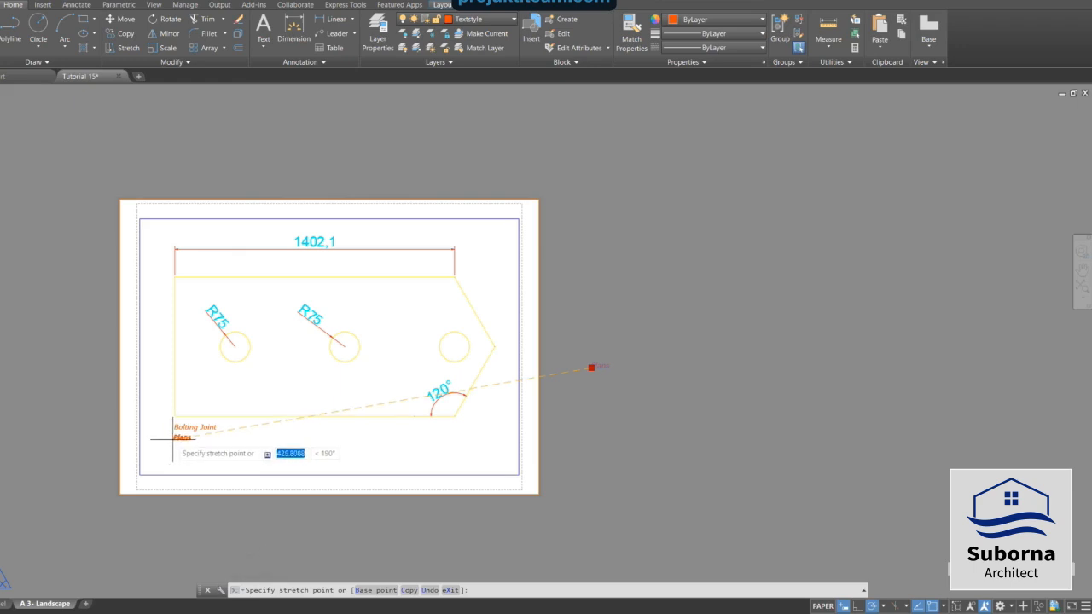
{"action": "left_click", "coordinate": [172, 440]}
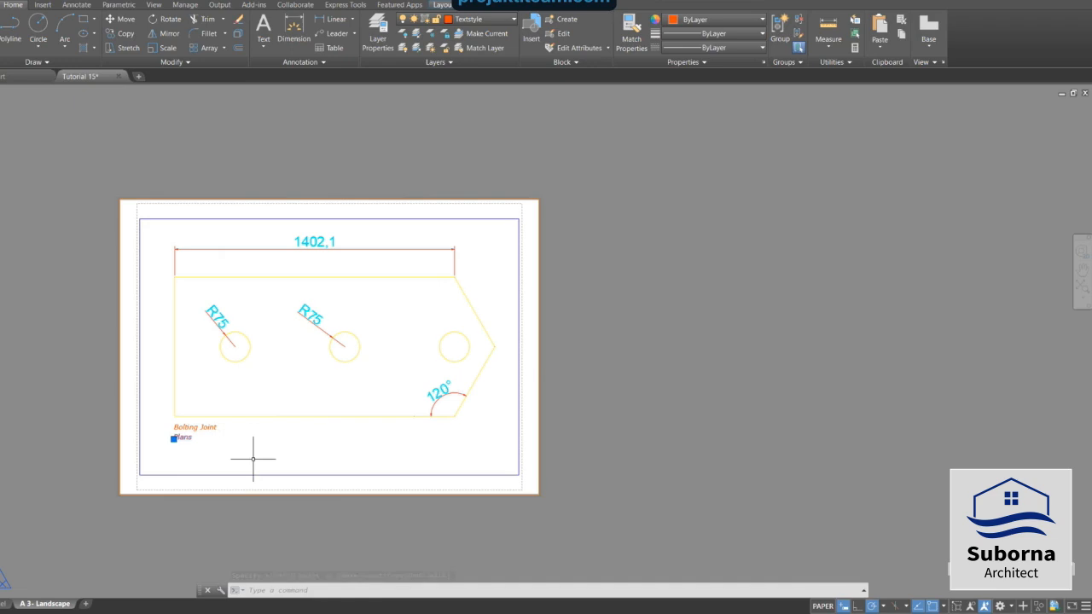
{"action": "key", "text": "Escape"}
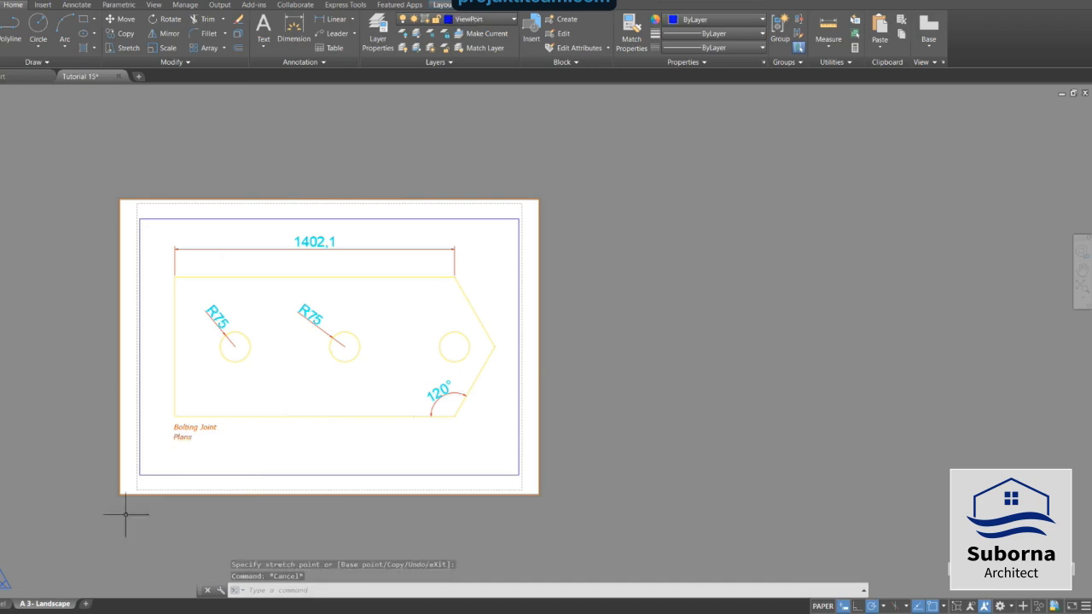
In model space, copy the 'Notes' text to the clipboard.
{"action": "scroll", "coordinate": [158, 451], "scroll_direction": "up", "scroll_amount": 2}
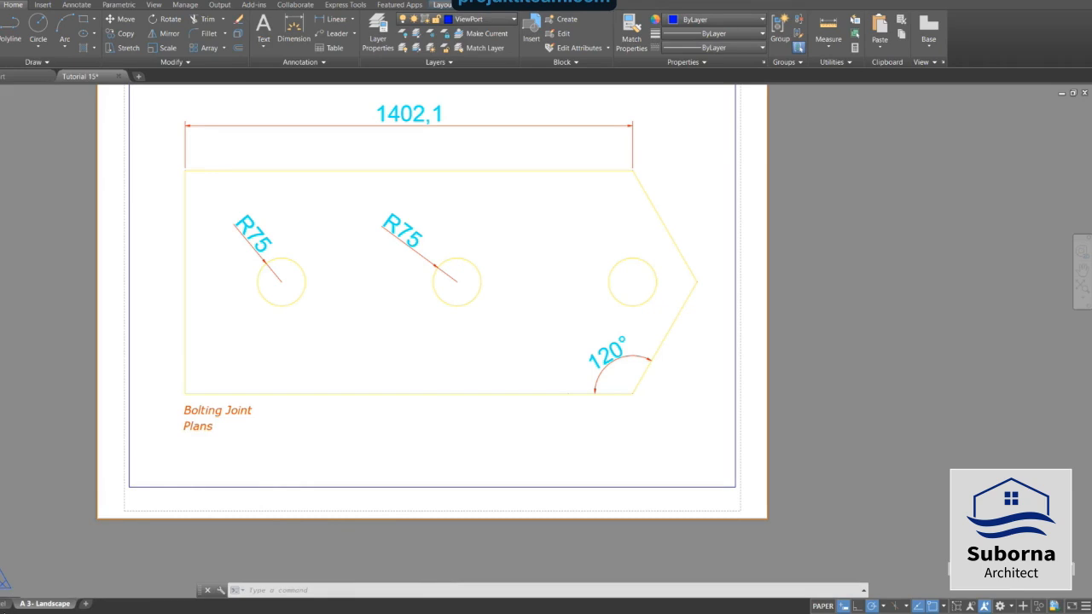
{"action": "left_click", "coordinate": [8, 605]}
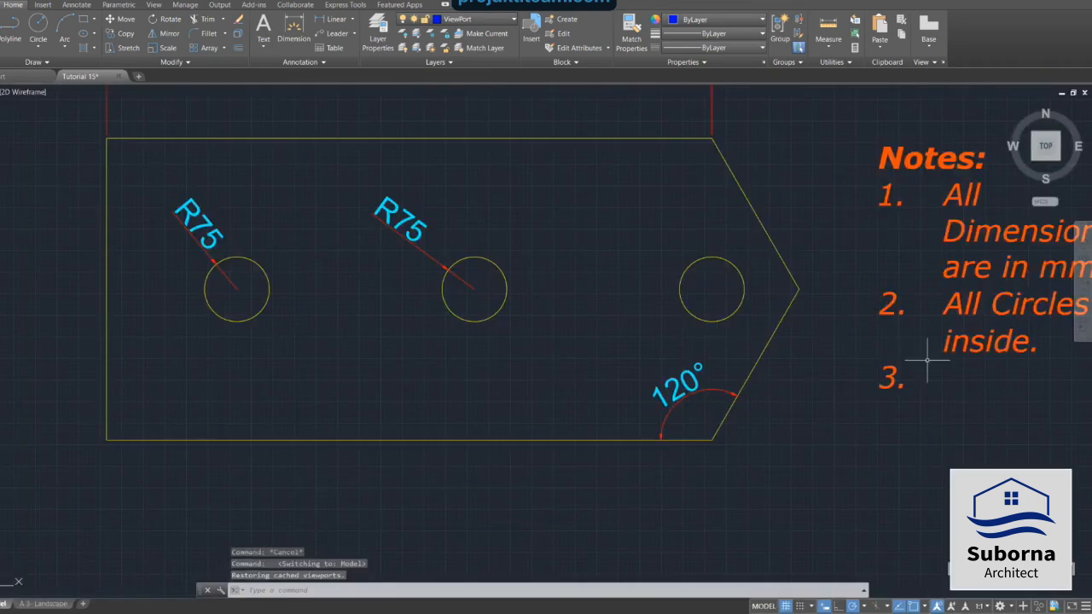
{"action": "scroll", "coordinate": [926, 369], "scroll_direction": "down", "scroll_amount": 3}
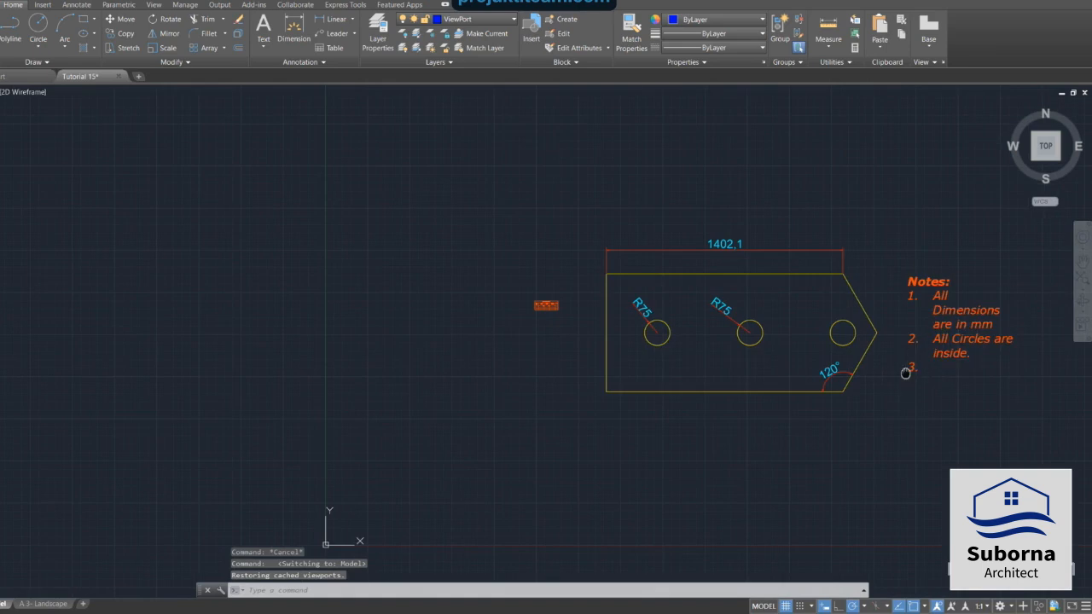
{"action": "mouse_move", "coordinate": [907, 373]}
{"action": "middle_mouse_down"}
{"action": "mouse_move", "coordinate": [749, 387]}
{"action": "mouse_move", "coordinate": [587, 381]}
{"action": "middle_mouse_up"}
{"action": "scroll", "coordinate": [636, 342], "scroll_direction": "up", "scroll_amount": 2}
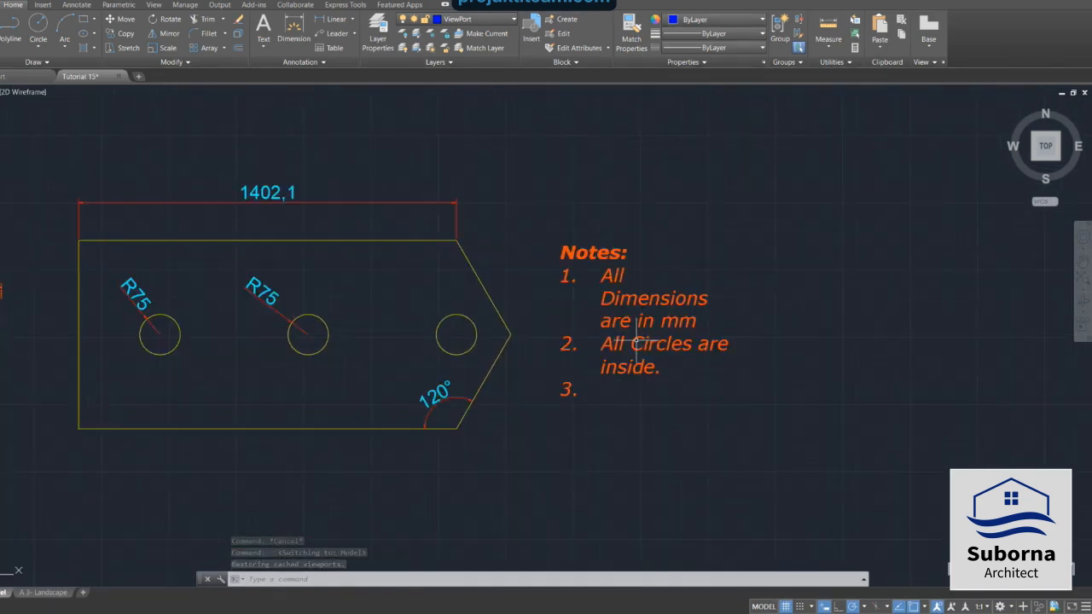
{"action": "scroll", "coordinate": [580, 317], "scroll_direction": "up", "scroll_amount": 2}
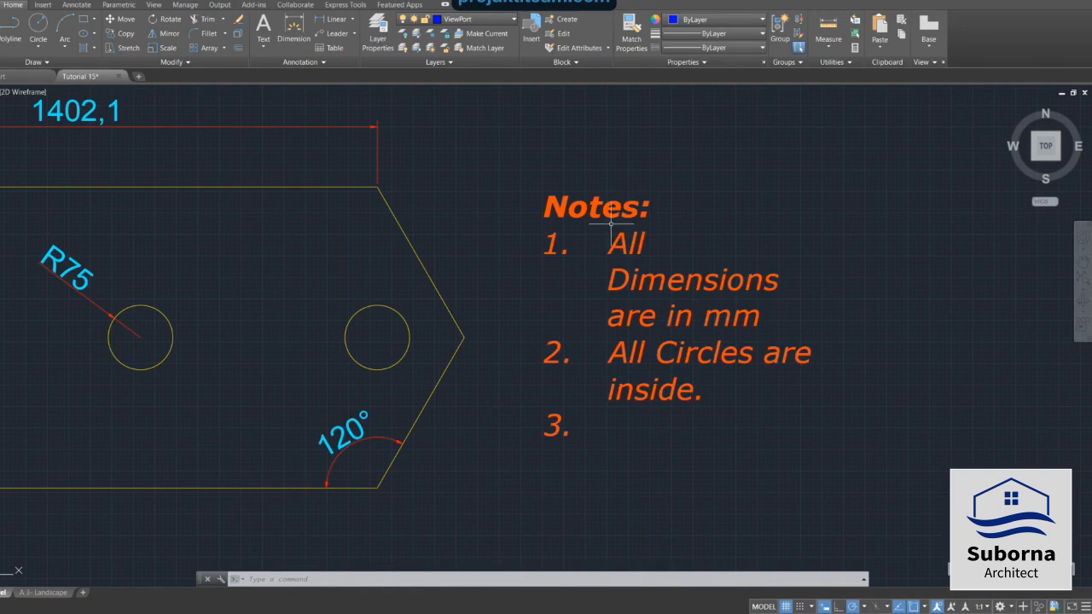
{"action": "left_click", "coordinate": [567, 202]}
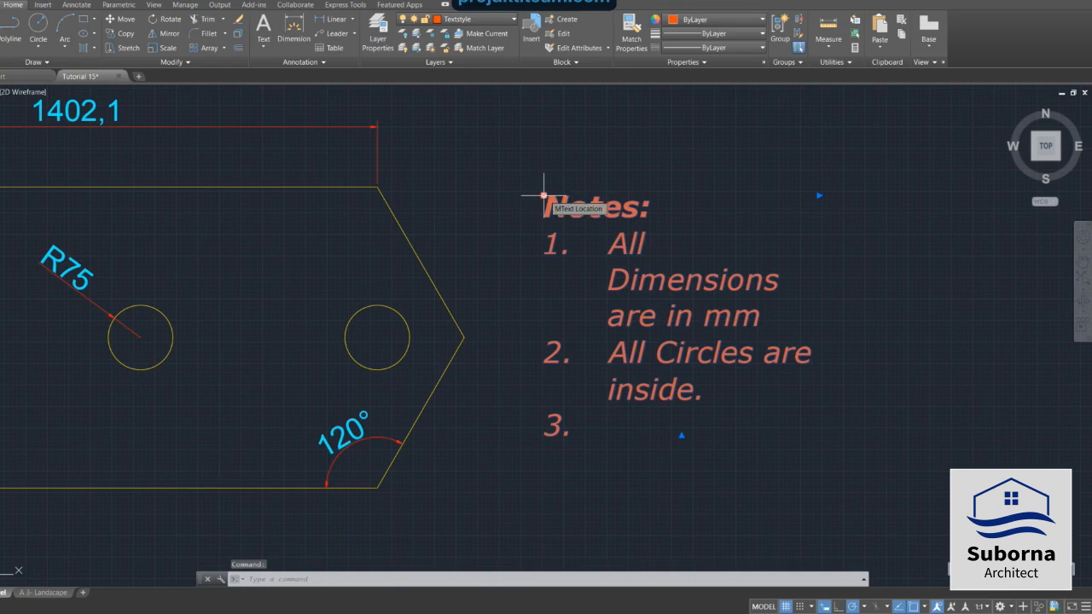
{"action": "right_click", "coordinate": [543, 196]}
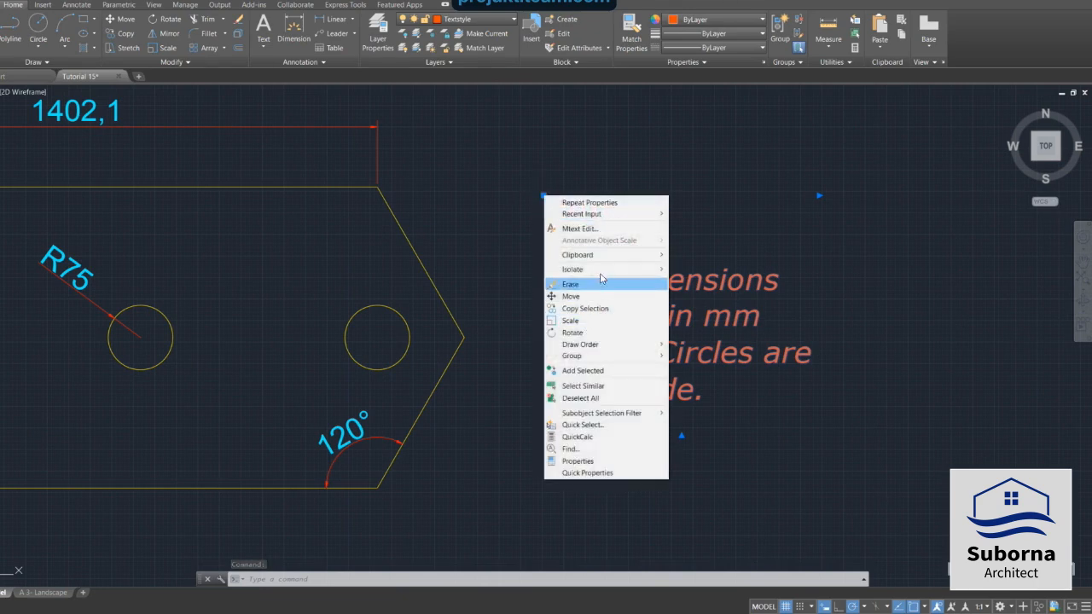
{"action": "mouse_move", "coordinate": [620, 261]}
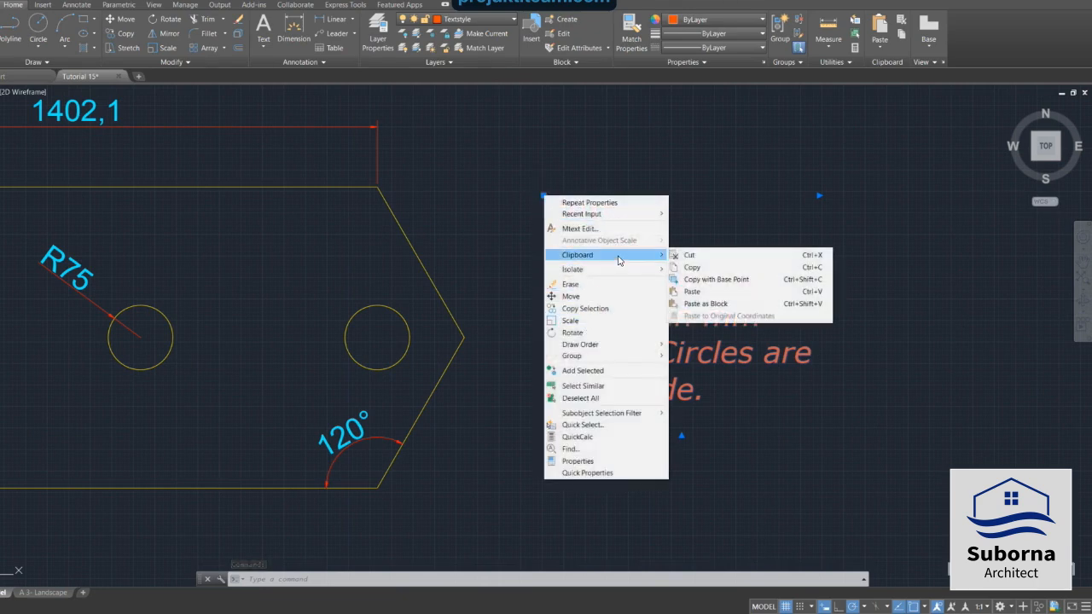
{"action": "left_click", "coordinate": [690, 268]}
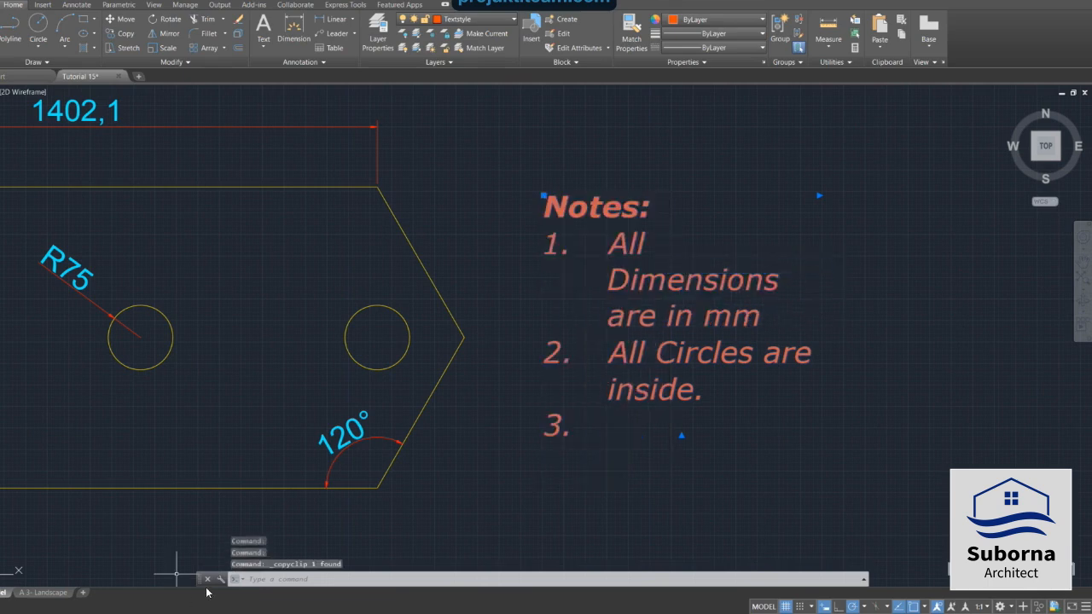
In the A 3- Landscape layout, paste the Notes text into paper space beside the sheet.
{"action": "left_click", "coordinate": [43, 593]}
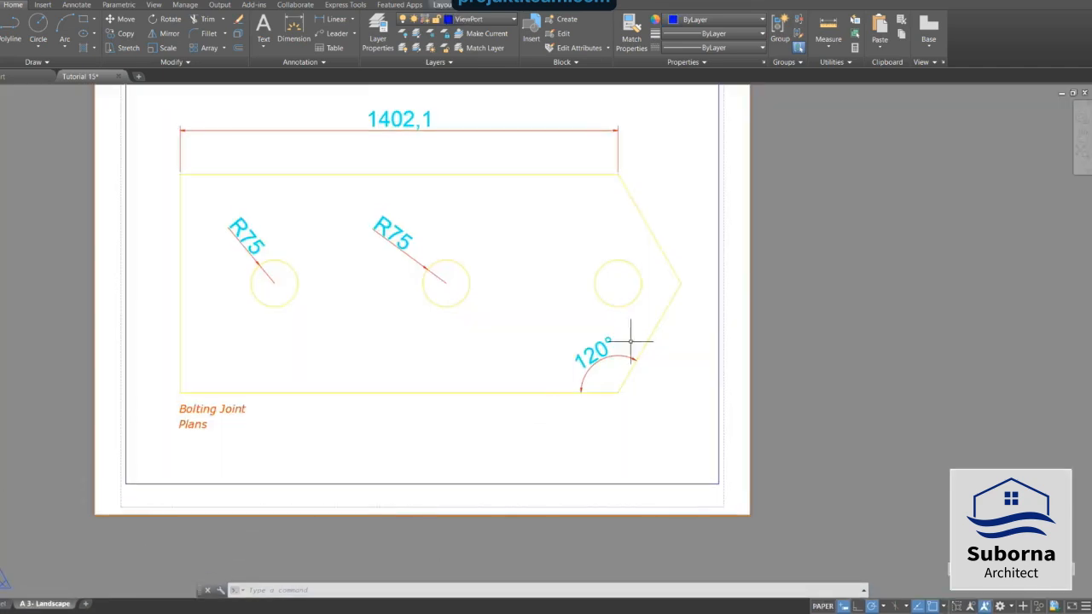
{"action": "right_click", "coordinate": [787, 144]}
{"action": "mouse_move", "coordinate": [822, 178]}
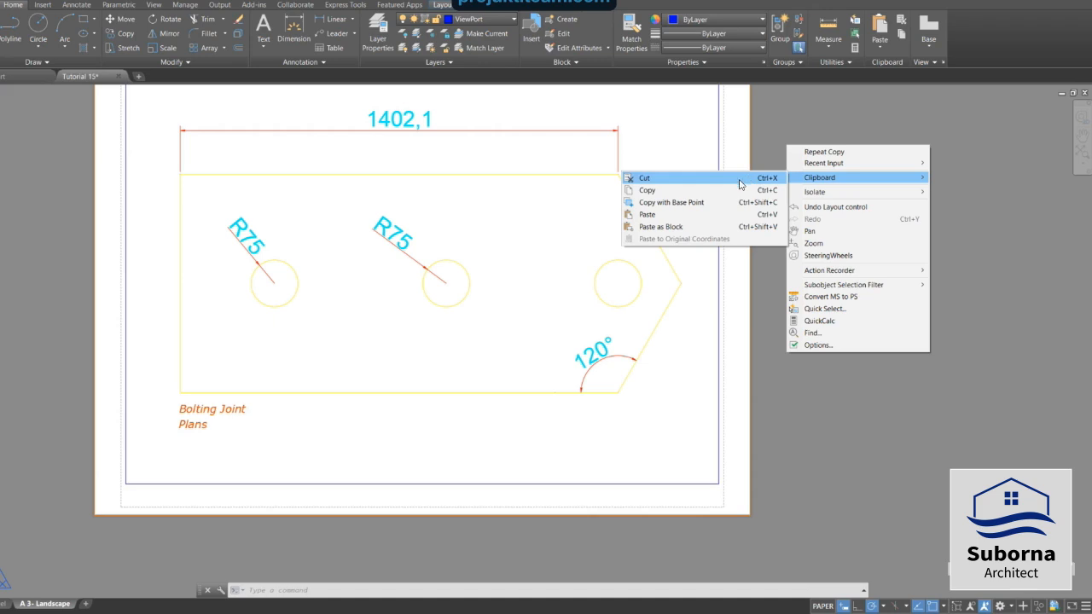
{"action": "left_click", "coordinate": [713, 221]}
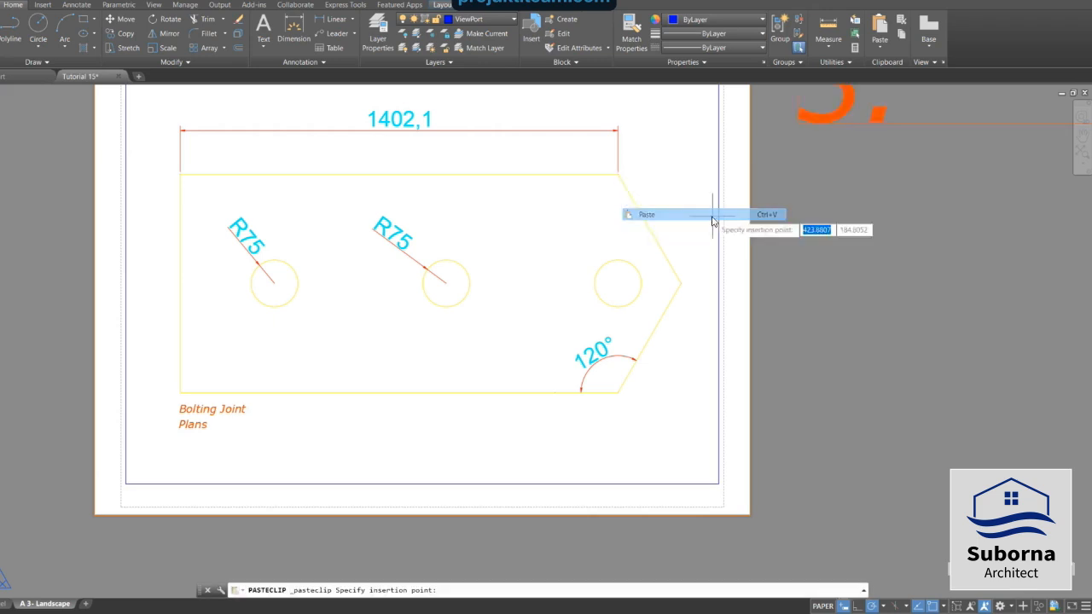
{"action": "scroll", "coordinate": [764, 290], "scroll_direction": "down", "scroll_amount": 2}
{"action": "scroll", "coordinate": [753, 309], "scroll_direction": "down", "scroll_amount": 2}
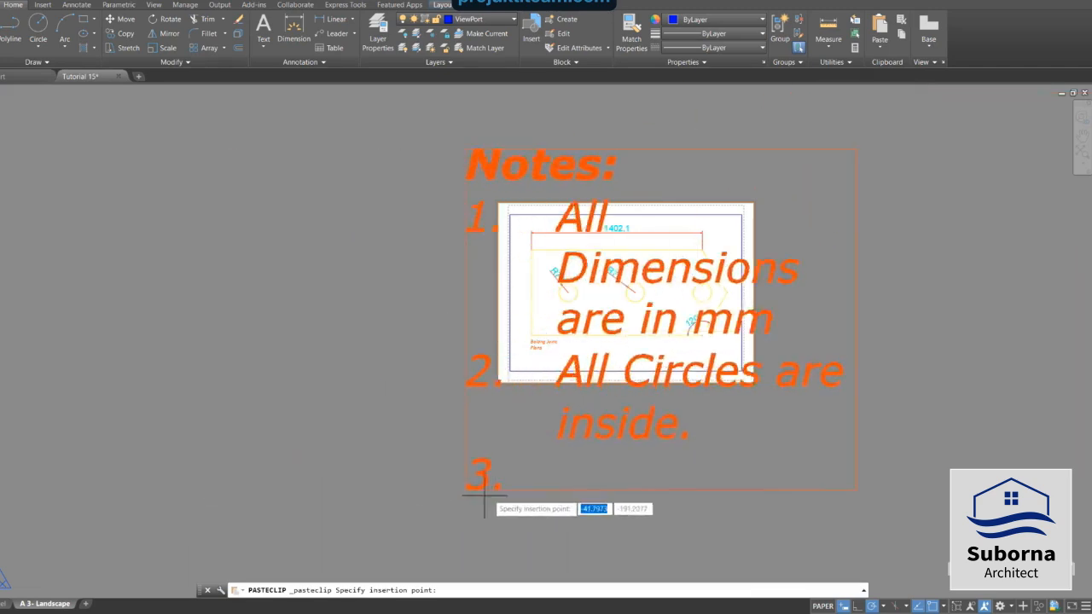
{"action": "left_click", "coordinate": [755, 490]}
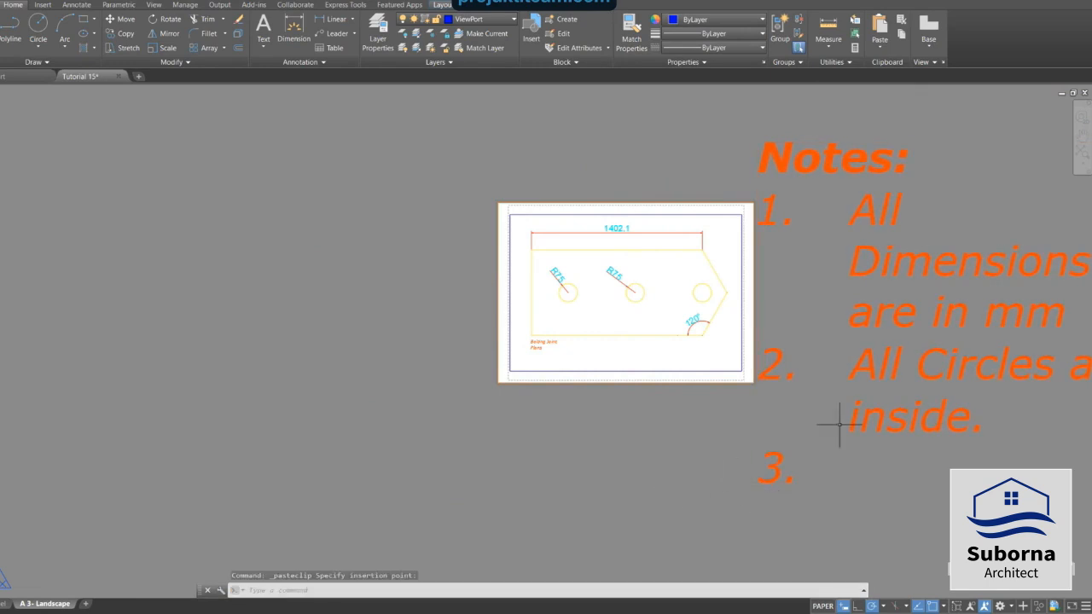
Select the pasted Notes text and set its text height to 3.5.
{"action": "middle_click_drag", "start_coordinate": [670, 395], "coordinate": [426, 409]}
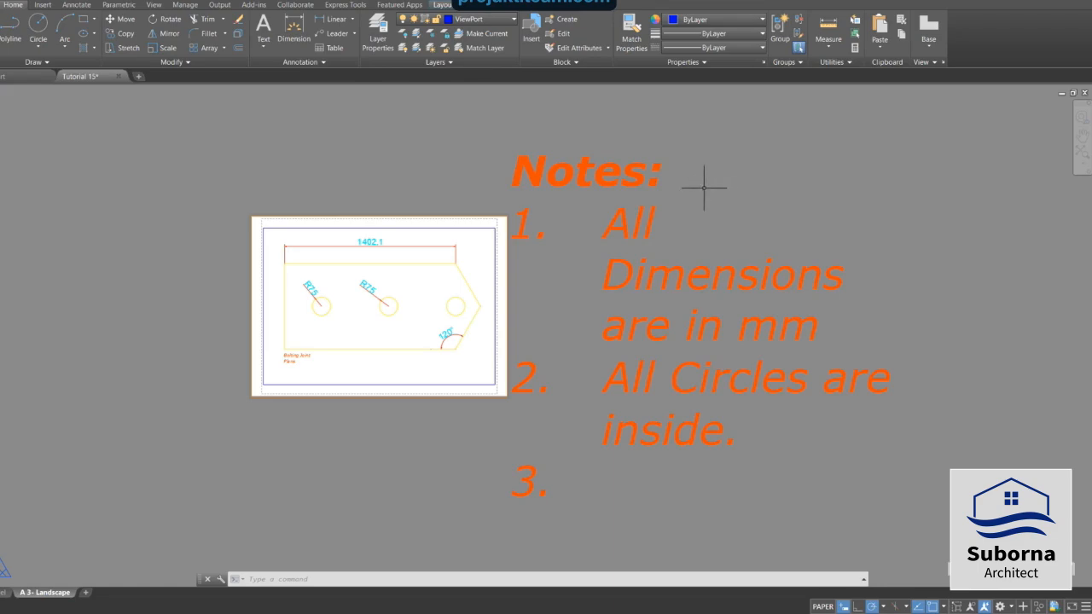
{"action": "left_click", "coordinate": [600, 171]}
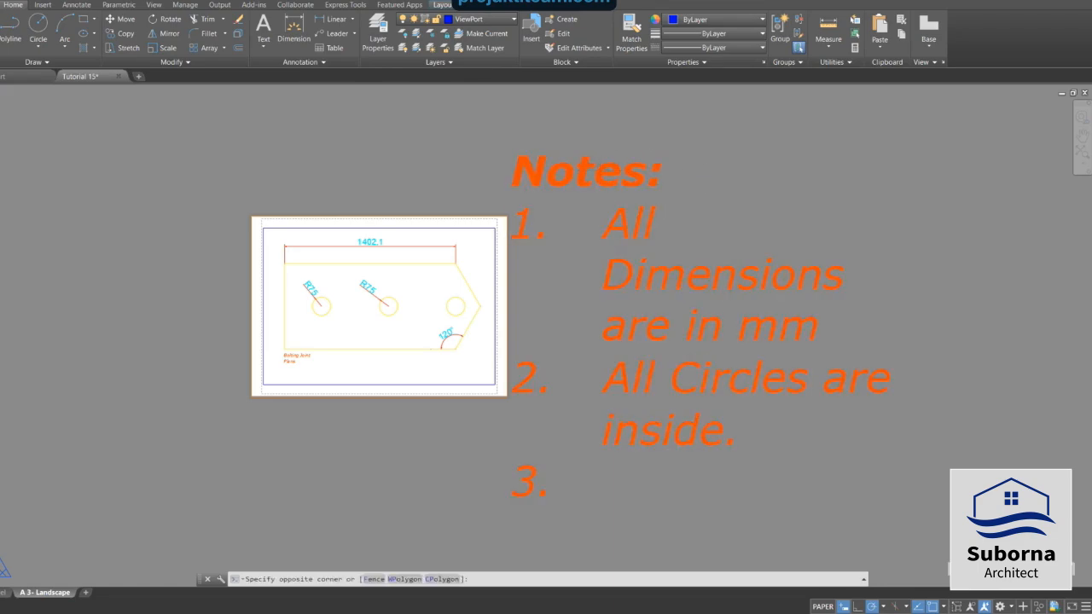
{"action": "left_click", "coordinate": [630, 173]}
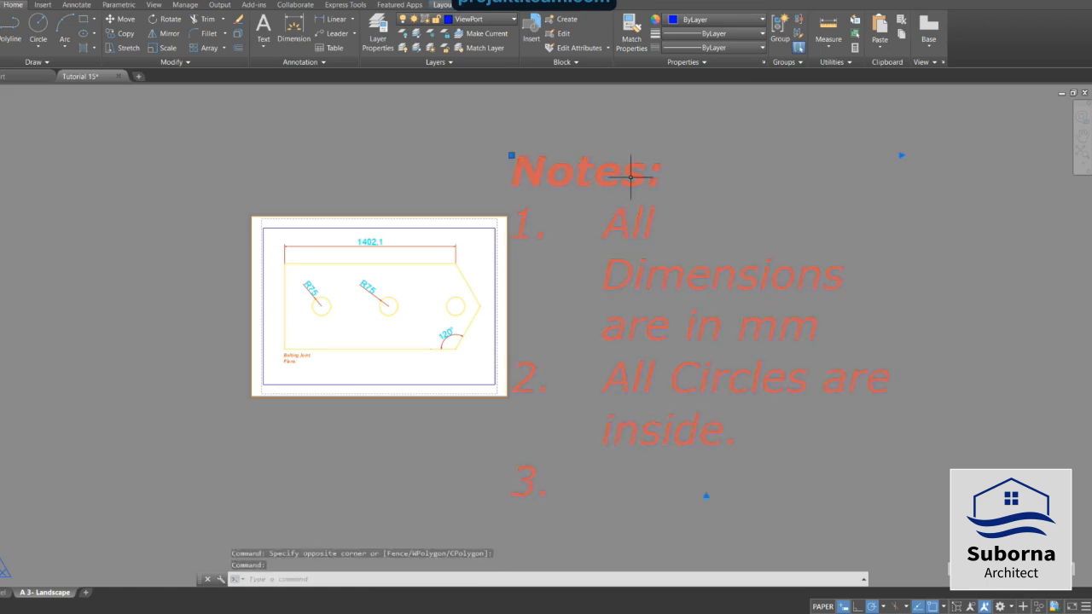
{"action": "right_click", "coordinate": [514, 156]}
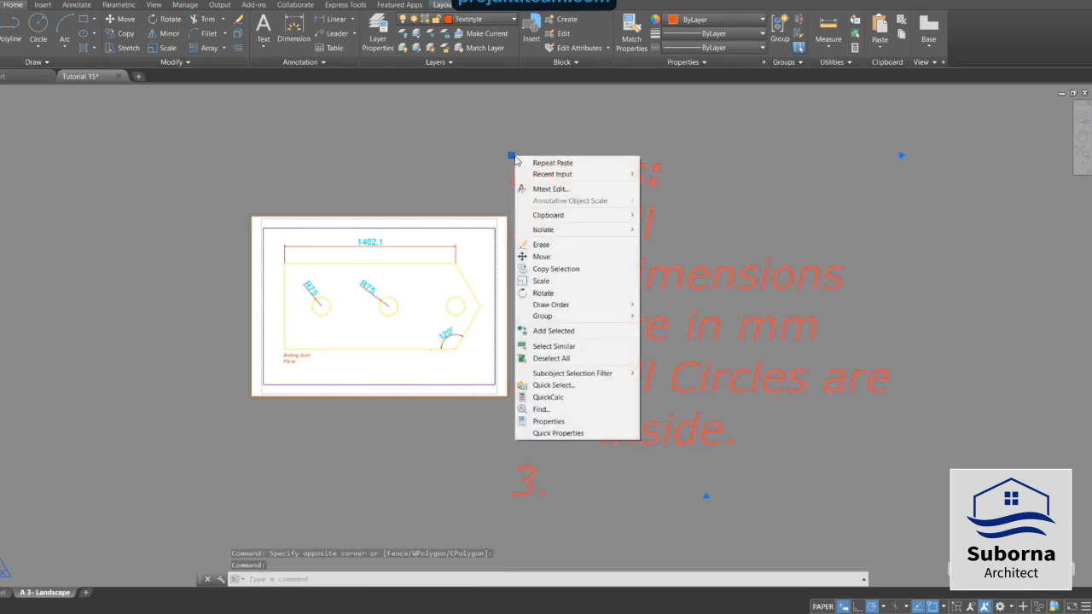
{"action": "left_click", "coordinate": [549, 422]}
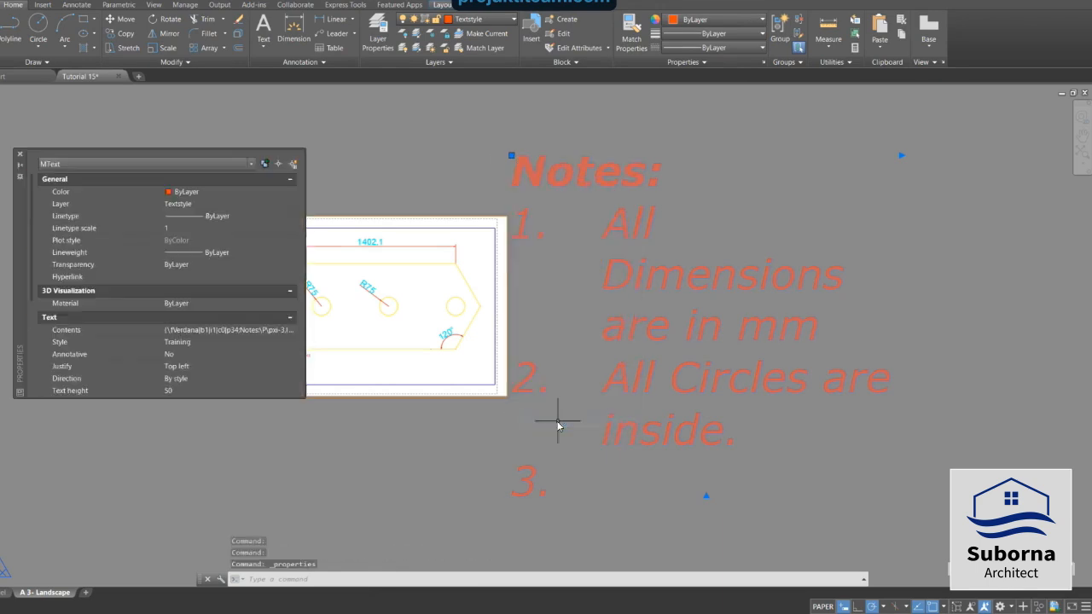
{"action": "scroll", "coordinate": [160, 320], "scroll_direction": "down", "scroll_amount": 3}
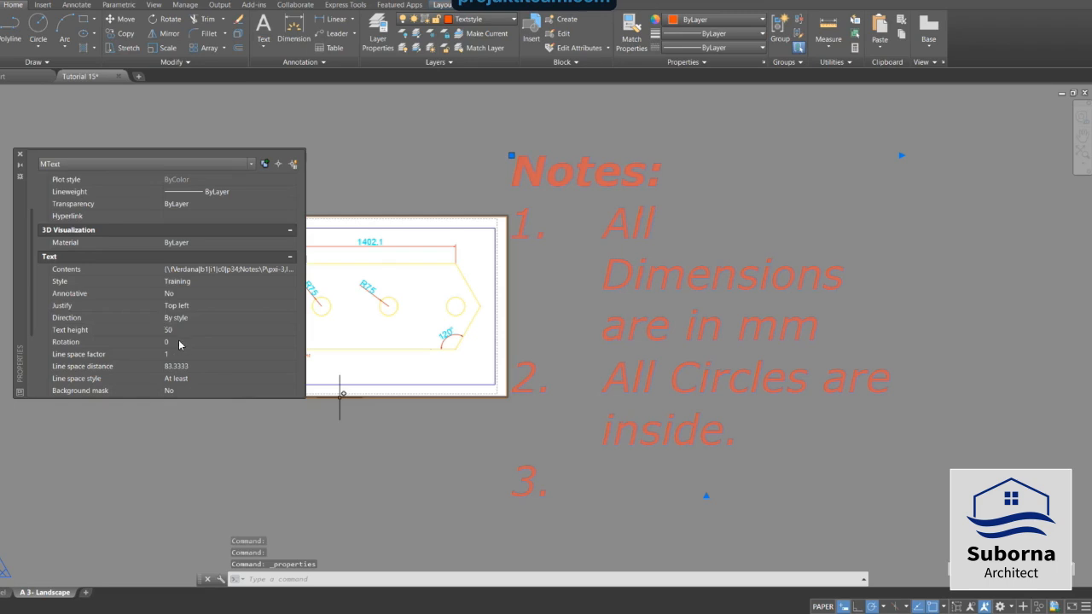
{"action": "left_click", "coordinate": [176, 331]}
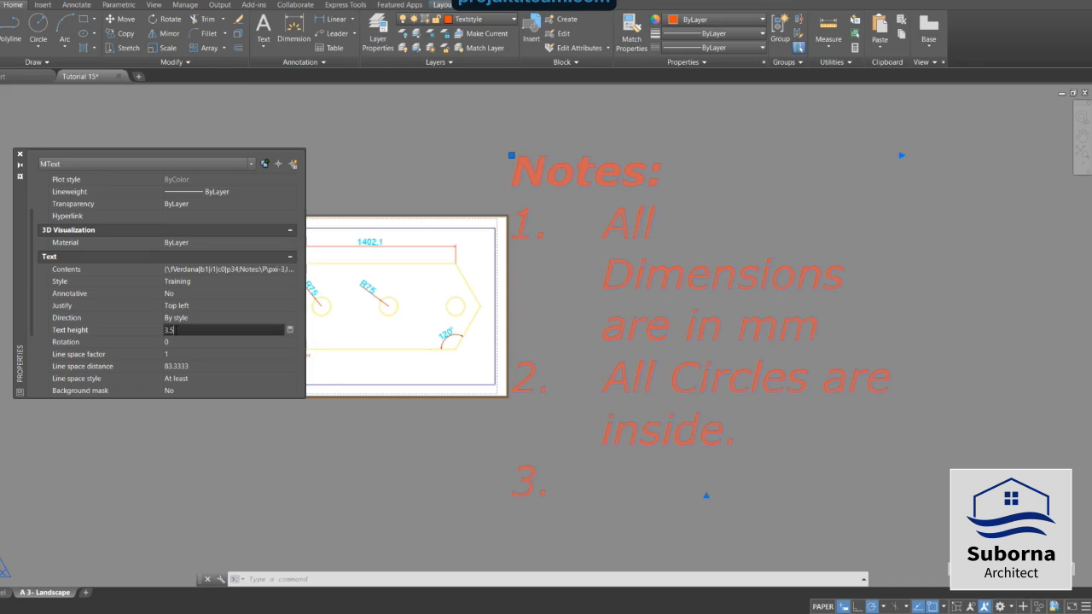
{"action": "left_click", "coordinate": [209, 341]}
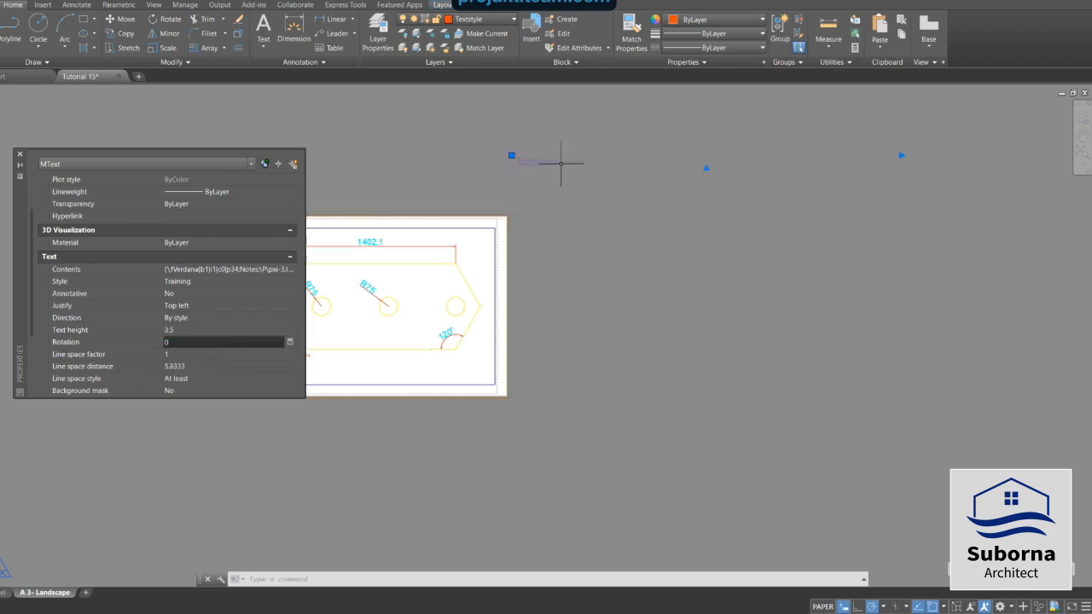
{"action": "left_click", "coordinate": [20, 157]}
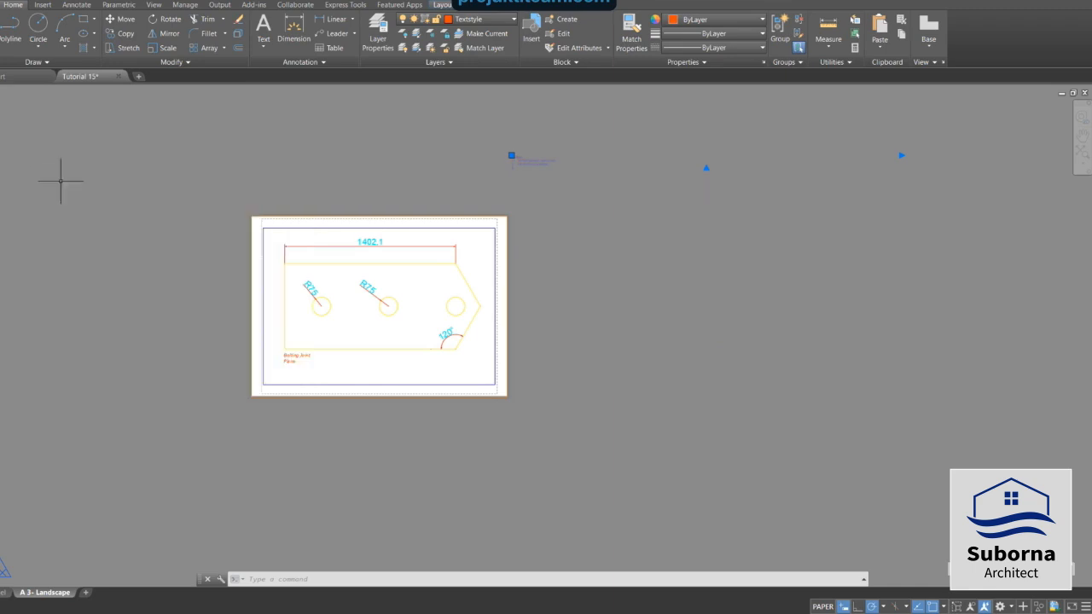
Move the Notes text into the sheet's upper-right corner inside the frame, above the part's right end.
{"action": "left_click", "coordinate": [512, 156]}
{"action": "key", "text": "Escape"}
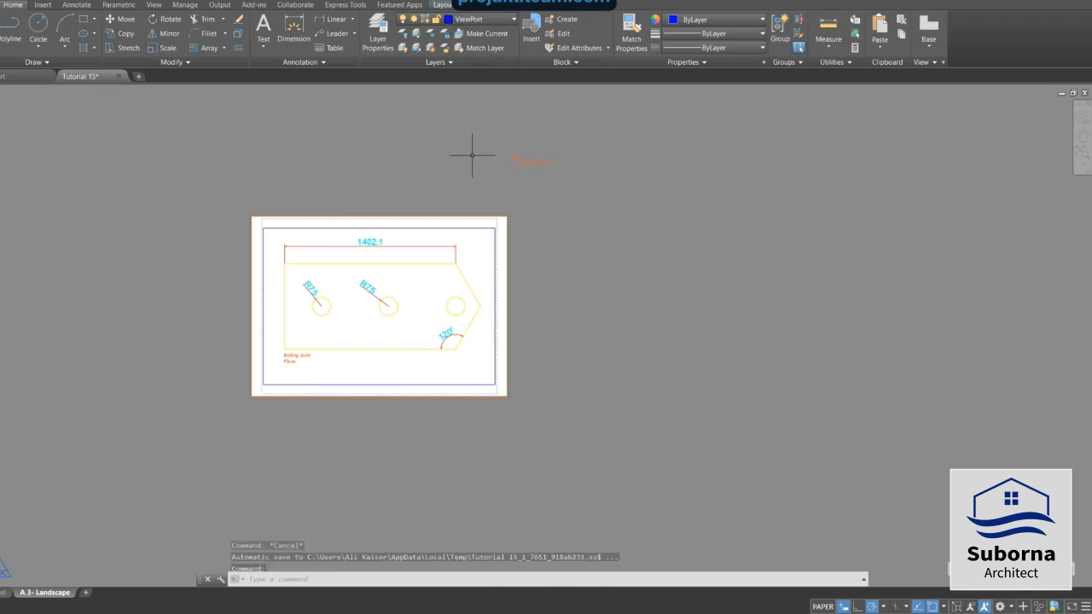
{"action": "left_click", "coordinate": [512, 156]}
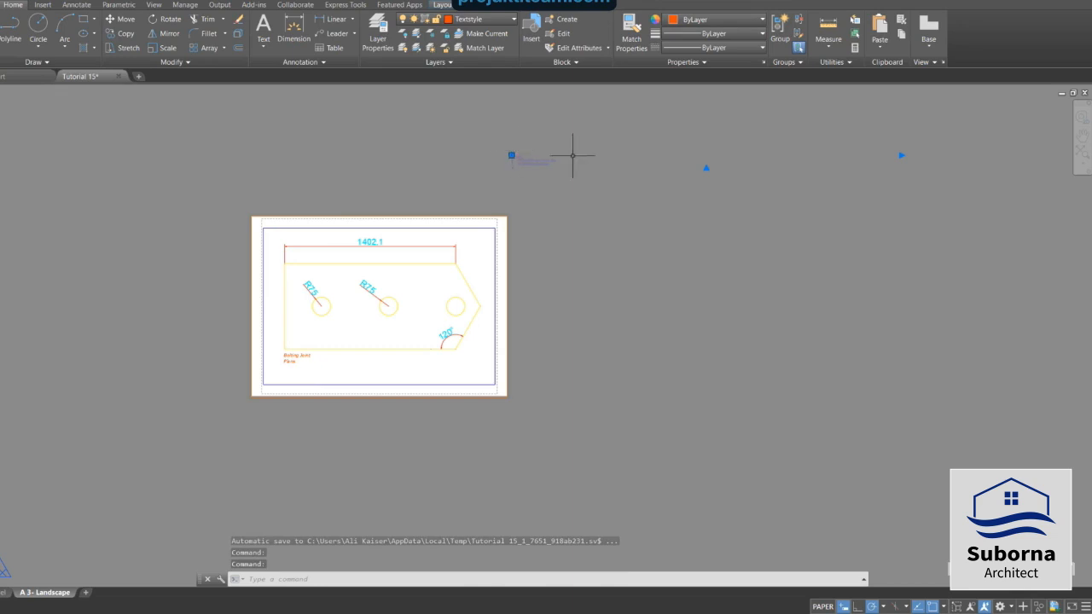
{"action": "left_click", "coordinate": [512, 156]}
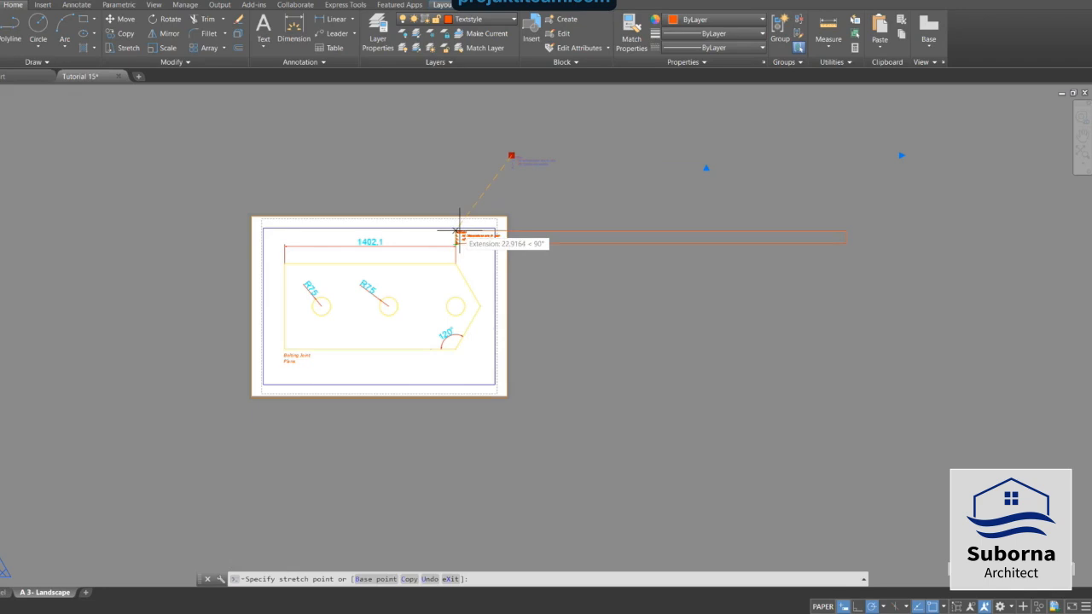
{"action": "left_click", "coordinate": [459, 231]}
{"action": "scroll", "coordinate": [462, 230], "scroll_direction": "up", "scroll_amount": 2}
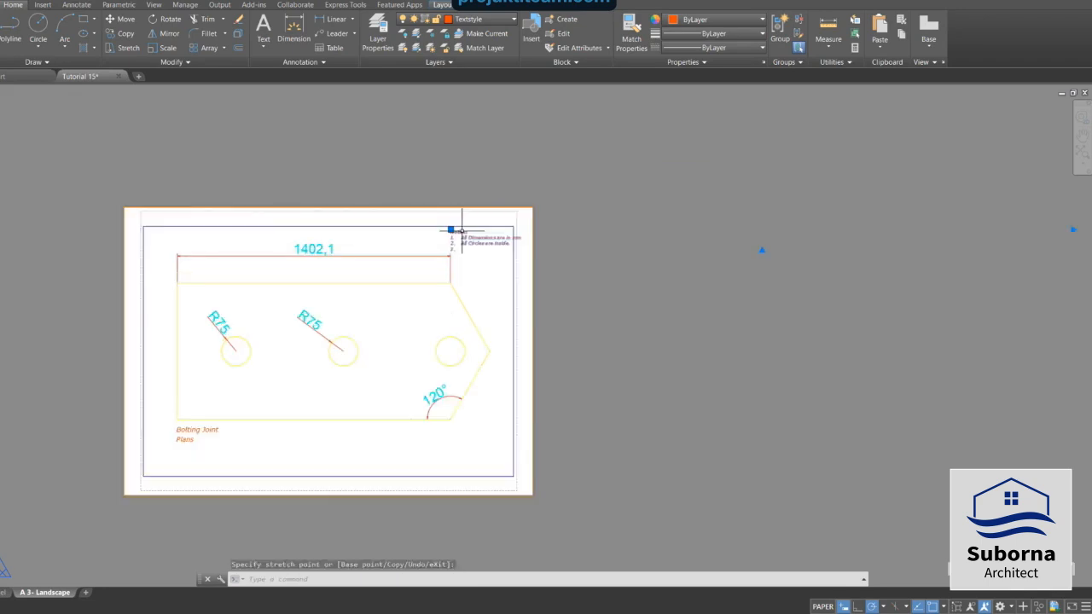
{"action": "scroll", "coordinate": [462, 229], "scroll_direction": "up", "scroll_amount": 2}
{"action": "scroll", "coordinate": [462, 229], "scroll_direction": "up", "scroll_amount": 4}
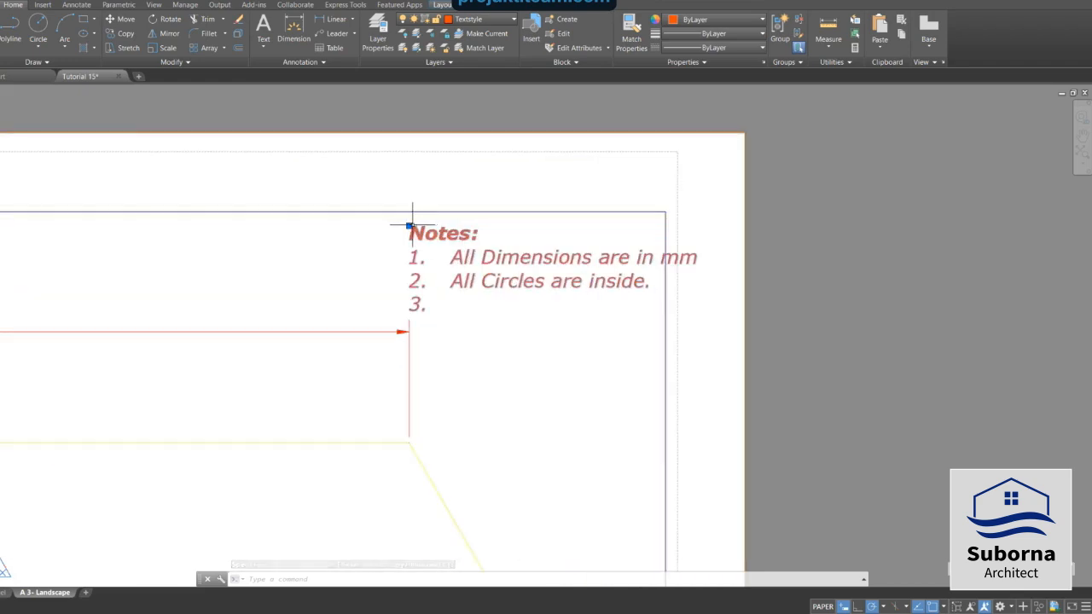
Shift the Notes text left and narrow its text box so it fits inside the frame's upper-right corner.
{"action": "left_click", "coordinate": [409, 226]}
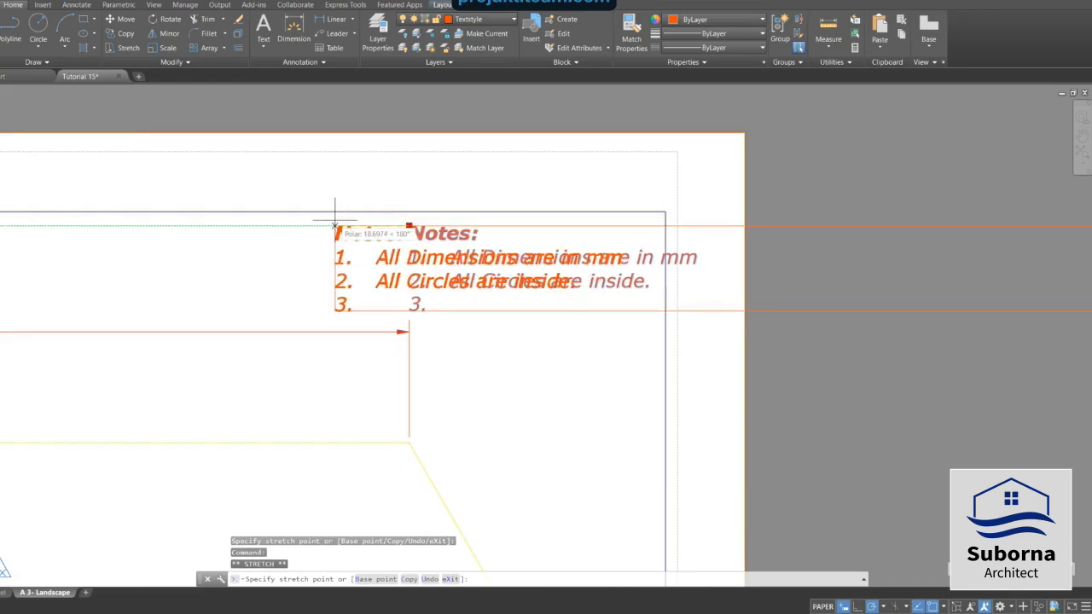
{"action": "left_click", "coordinate": [333, 225]}
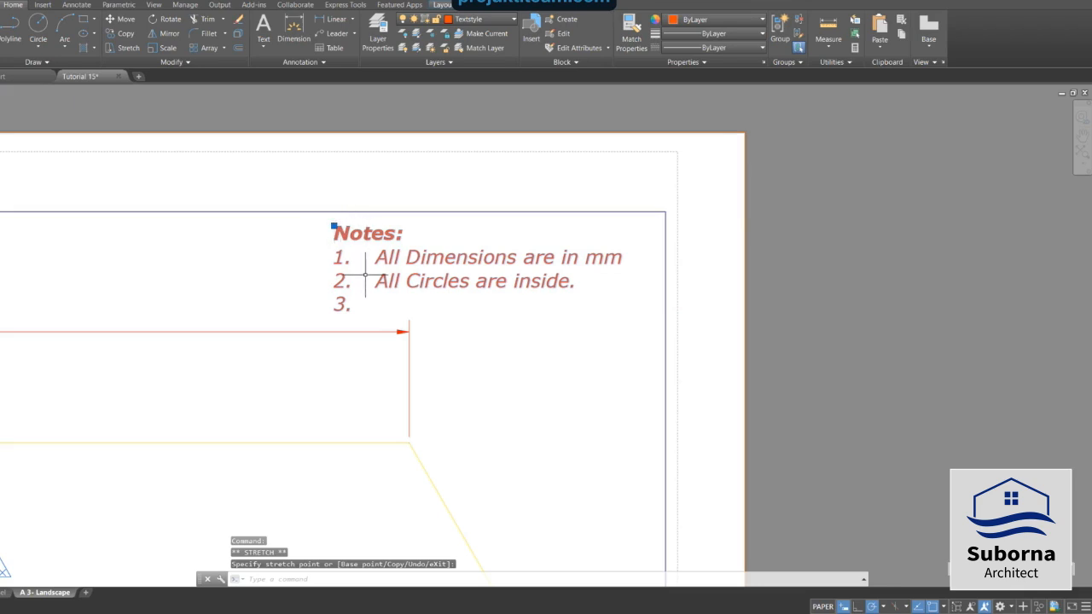
{"action": "scroll", "coordinate": [366, 274], "scroll_direction": "down", "scroll_amount": 2}
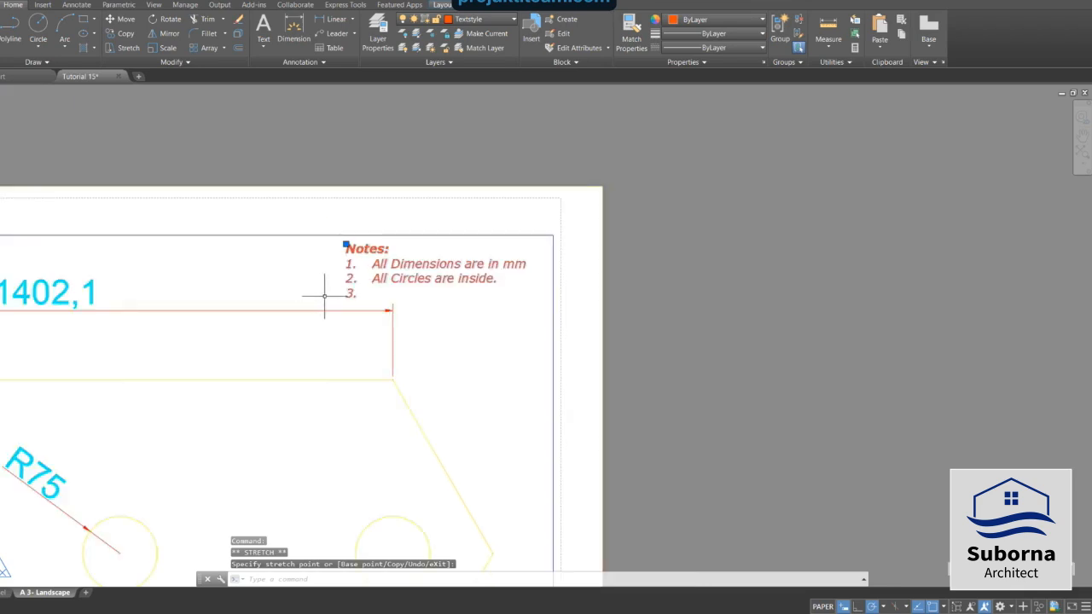
{"action": "scroll", "coordinate": [325, 297], "scroll_direction": "down", "scroll_amount": 4}
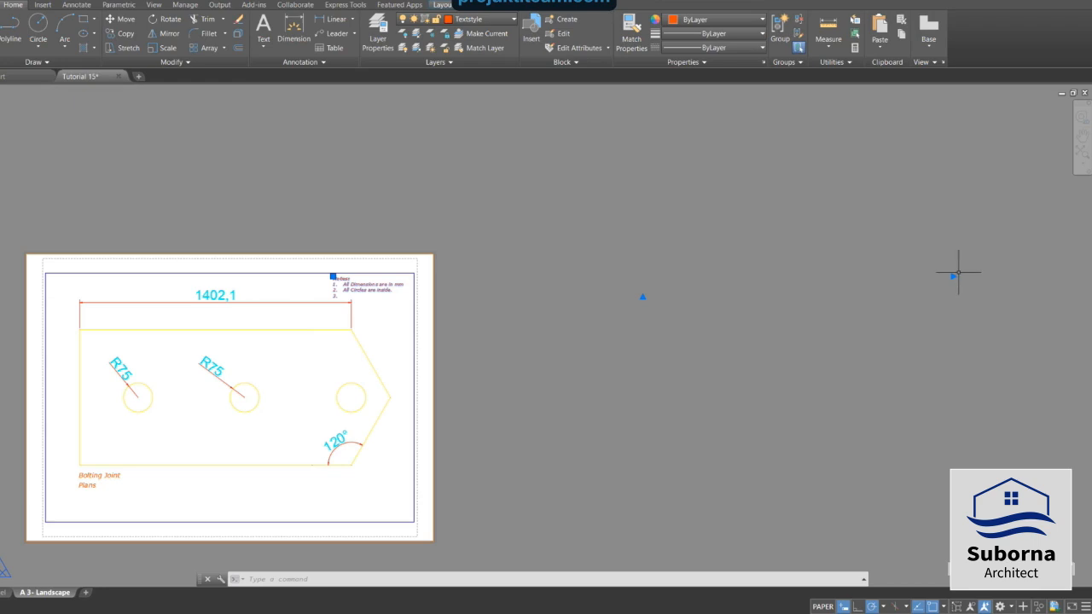
{"action": "left_click", "coordinate": [953, 276]}
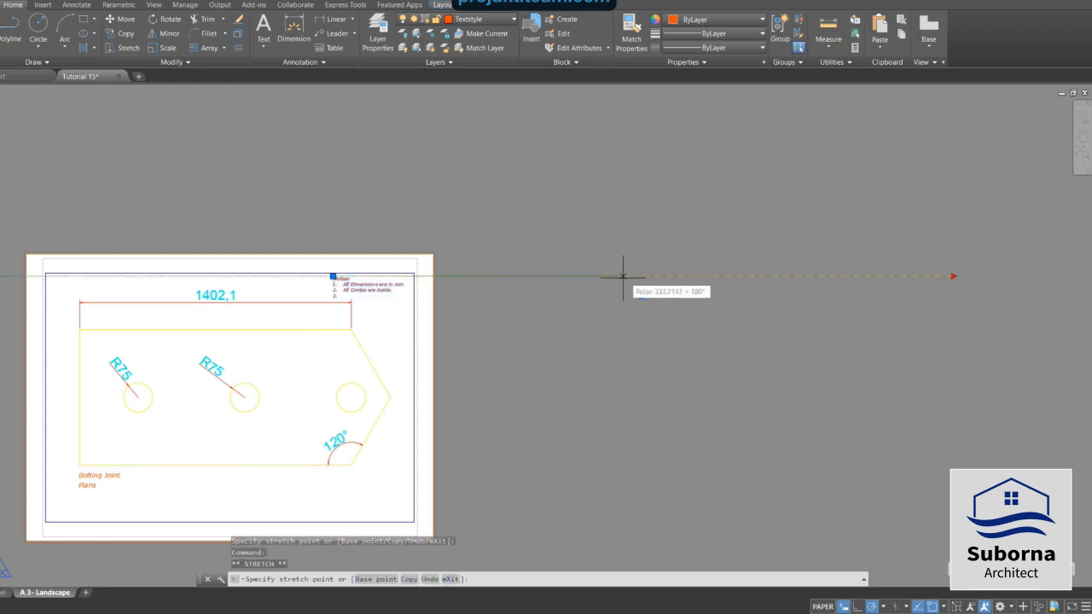
{"action": "left_click", "coordinate": [407, 281]}
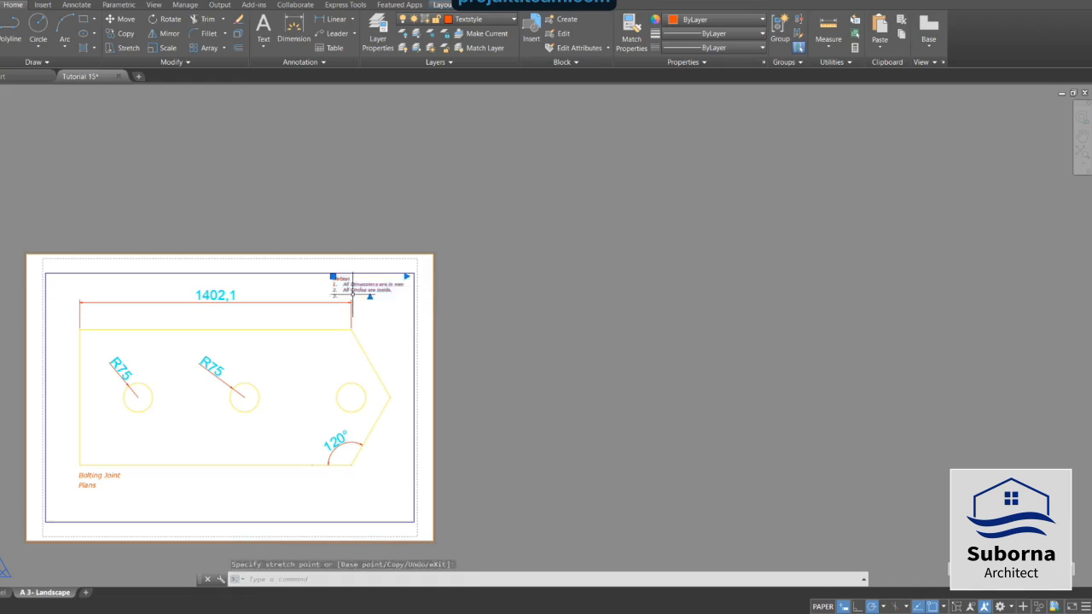
{"action": "scroll", "coordinate": [324, 277], "scroll_direction": "up", "scroll_amount": 2}
{"action": "scroll", "coordinate": [273, 267], "scroll_direction": "up", "scroll_amount": 2}
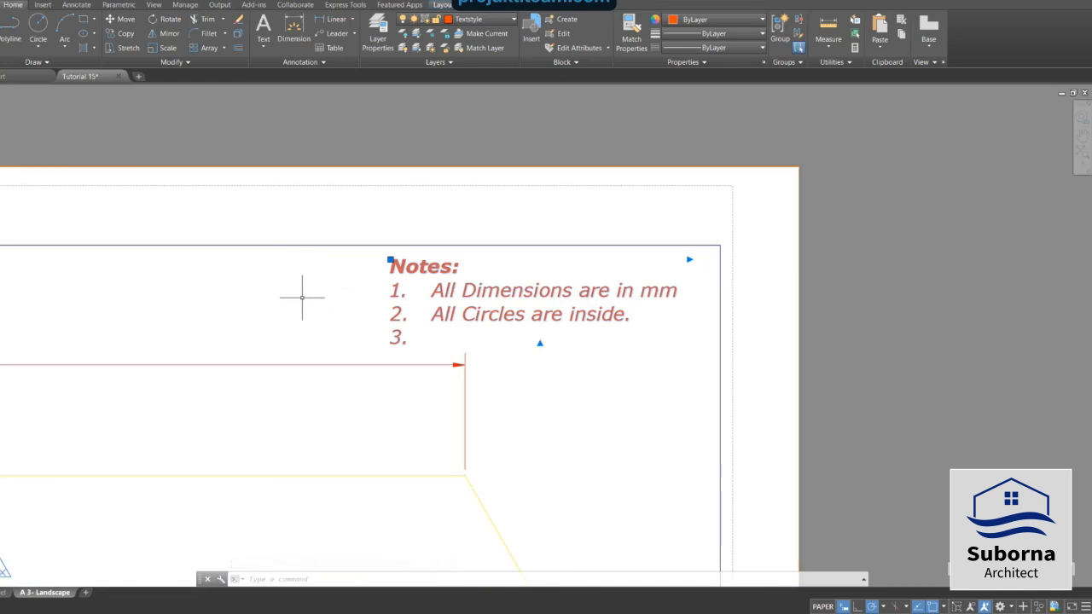
{"action": "key", "text": "Escape"}
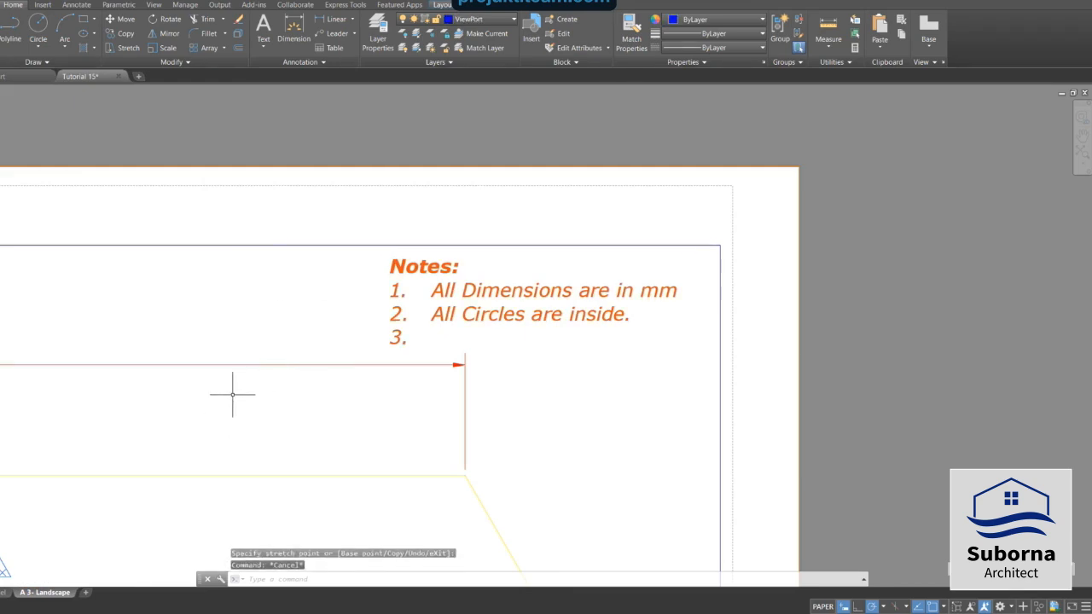
Delete the original Notes text from model space.
{"action": "scroll", "coordinate": [231, 396], "scroll_direction": "down", "scroll_amount": 1}
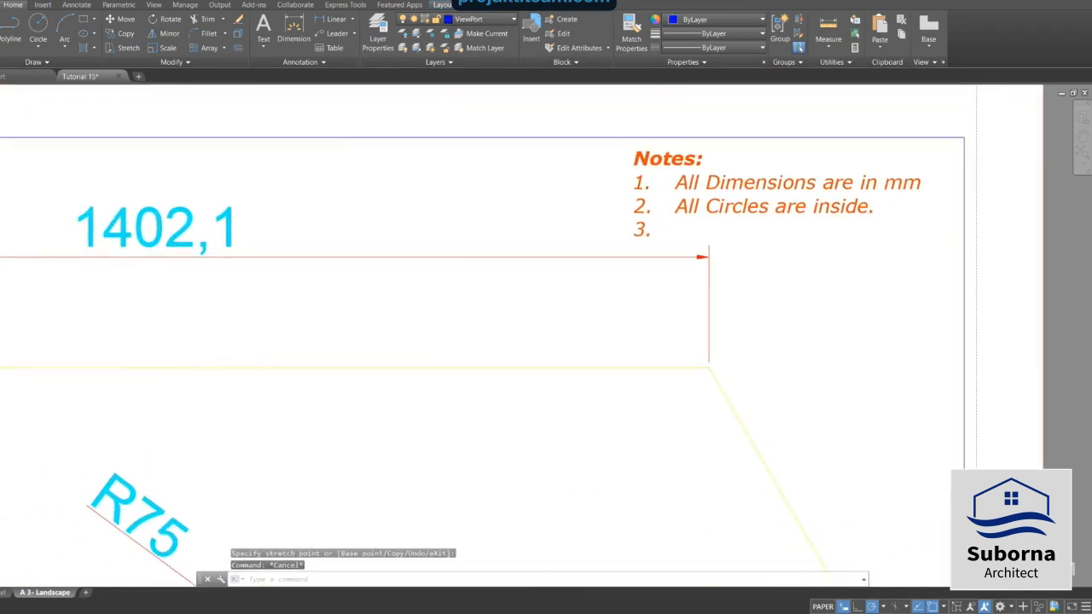
{"action": "scroll", "coordinate": [157, 366], "scroll_direction": "down", "scroll_amount": 3}
{"action": "middle_click_drag", "start_coordinate": [159, 385], "coordinate": [464, 266]}
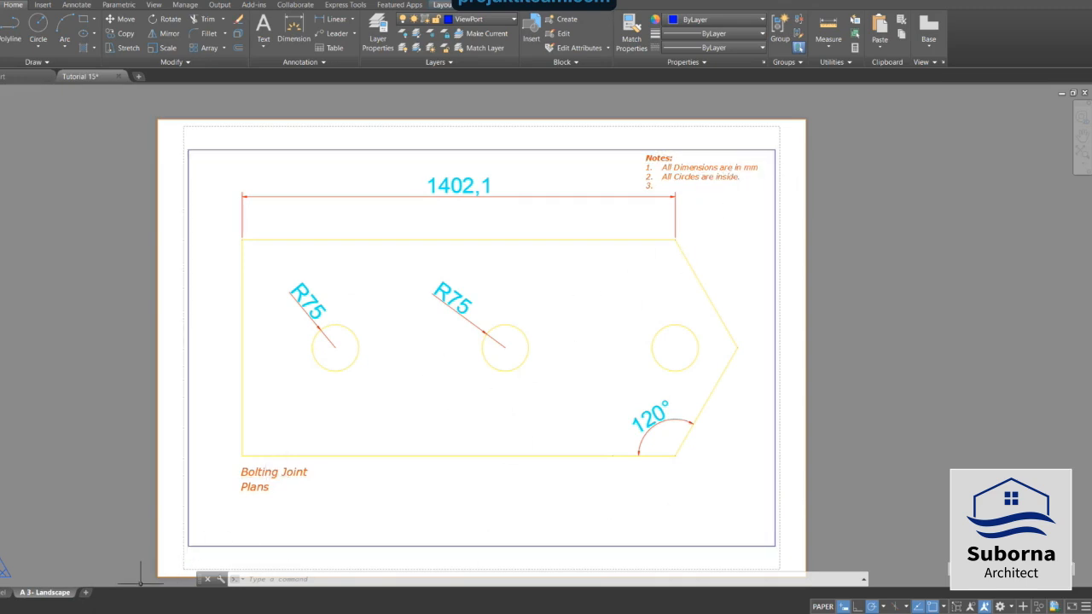
{"action": "left_click", "coordinate": [4, 592]}
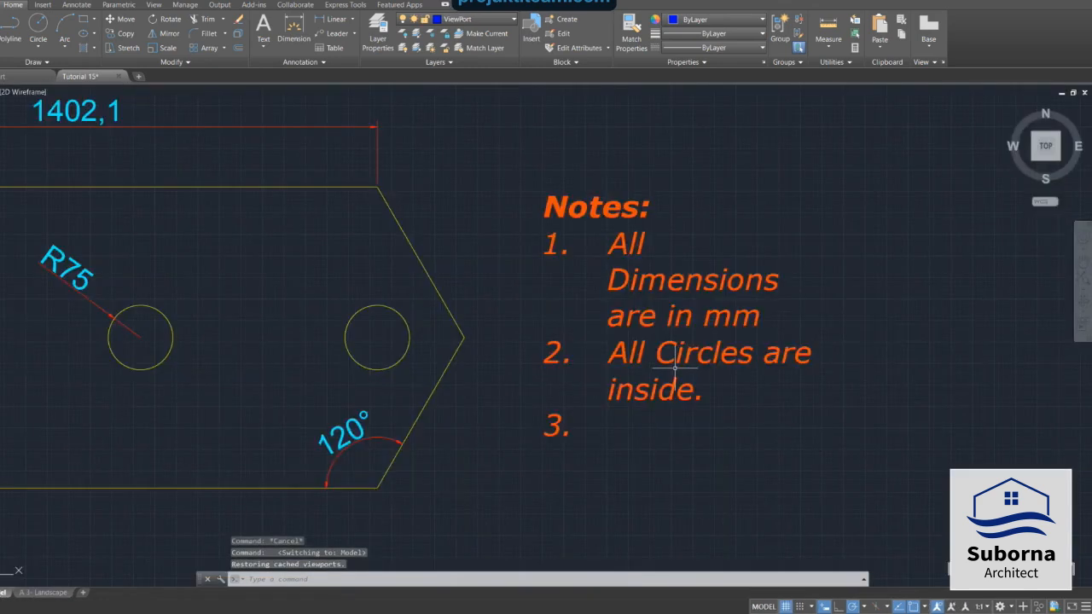
{"action": "scroll", "coordinate": [739, 361], "scroll_direction": "down", "scroll_amount": 2}
{"action": "left_click", "coordinate": [612, 263]}
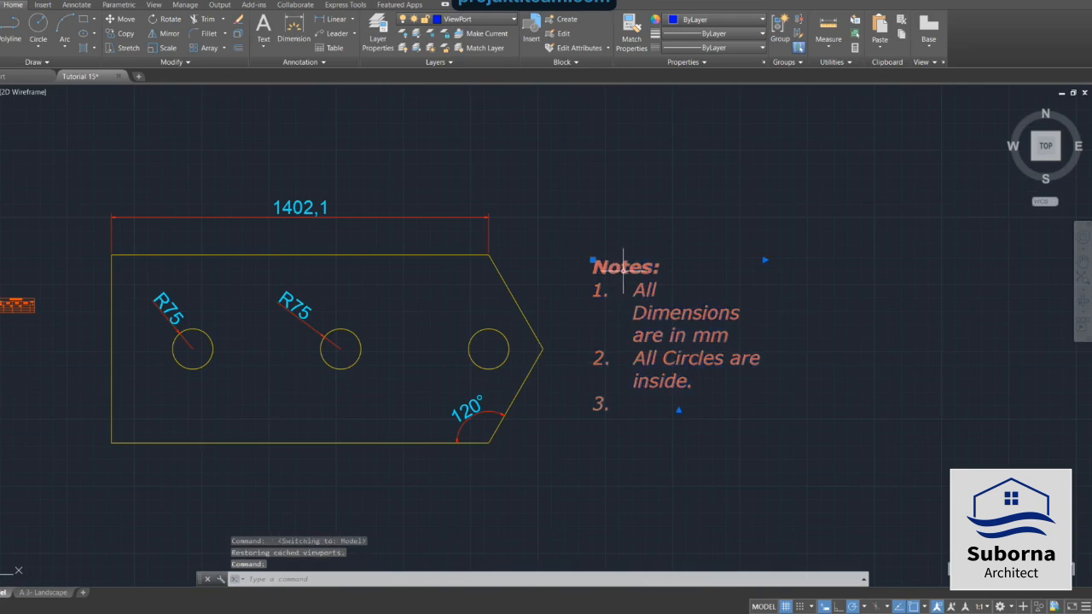
{"action": "key", "text": "Delete"}
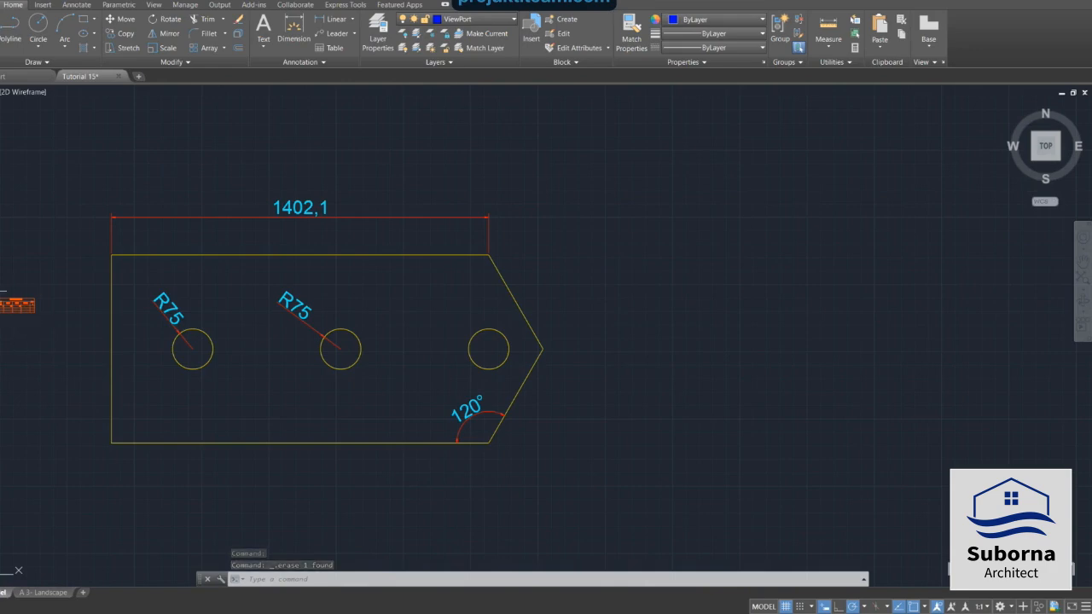
Resize the Bolting Parts table's columns with their grips so each header fits on one line and the table narrows.
{"action": "scroll", "coordinate": [2, 291], "scroll_direction": "up", "scroll_amount": 5}
{"action": "scroll", "coordinate": [1, 308], "scroll_direction": "up", "scroll_amount": 5}
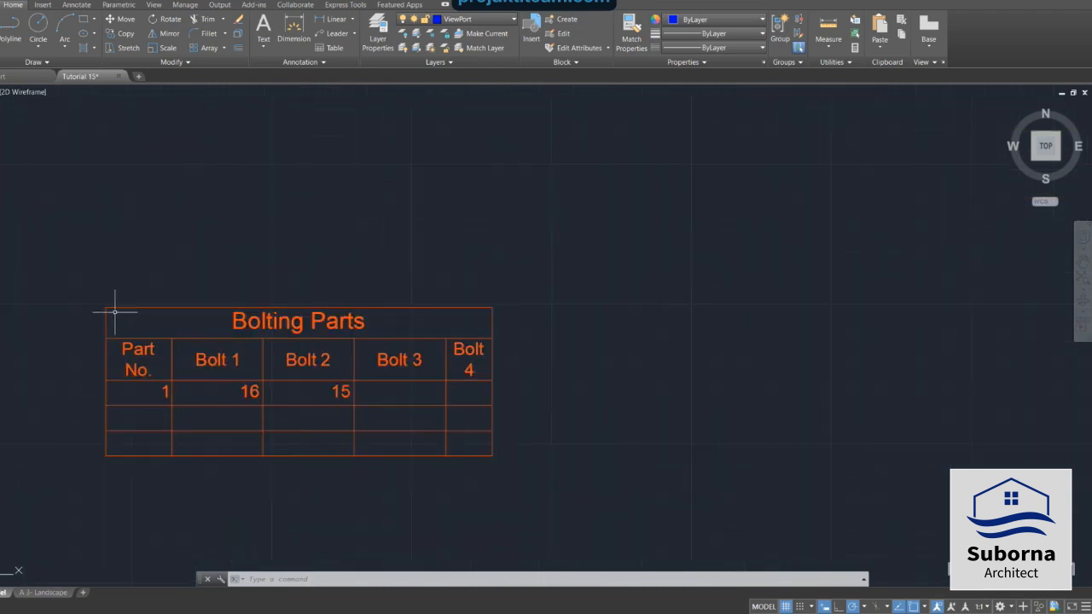
{"action": "left_click", "coordinate": [106, 309]}
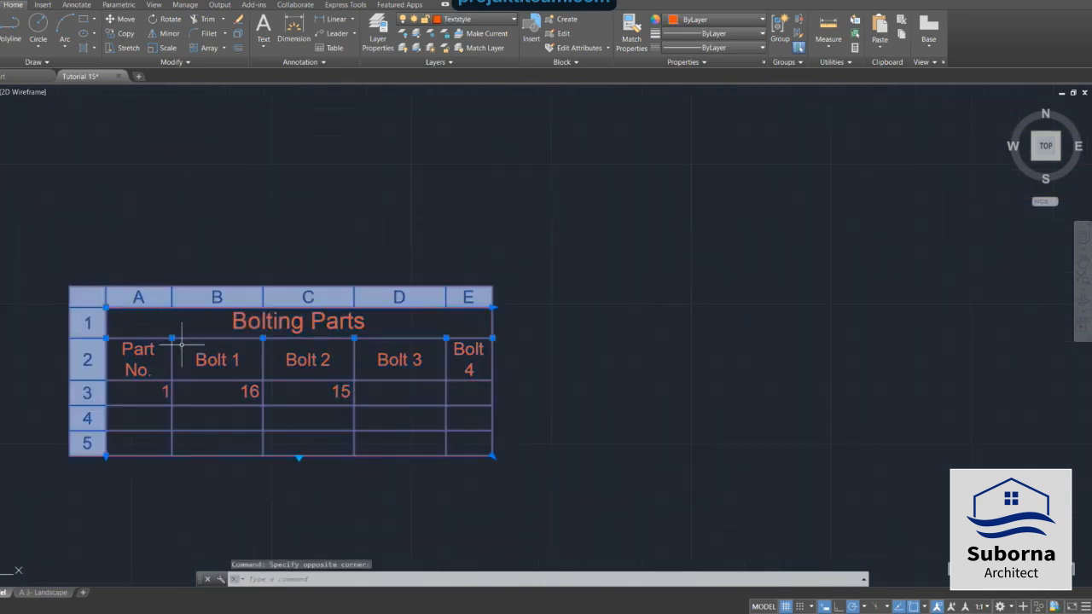
{"action": "left_click", "coordinate": [172, 338]}
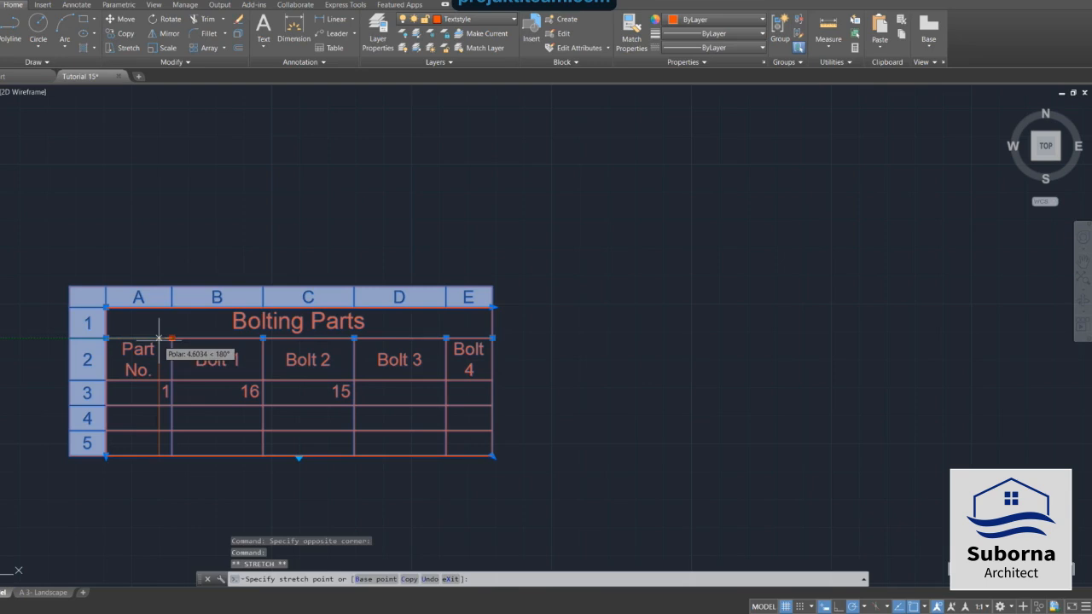
{"action": "left_click", "coordinate": [159, 338]}
{"action": "left_click", "coordinate": [263, 338]}
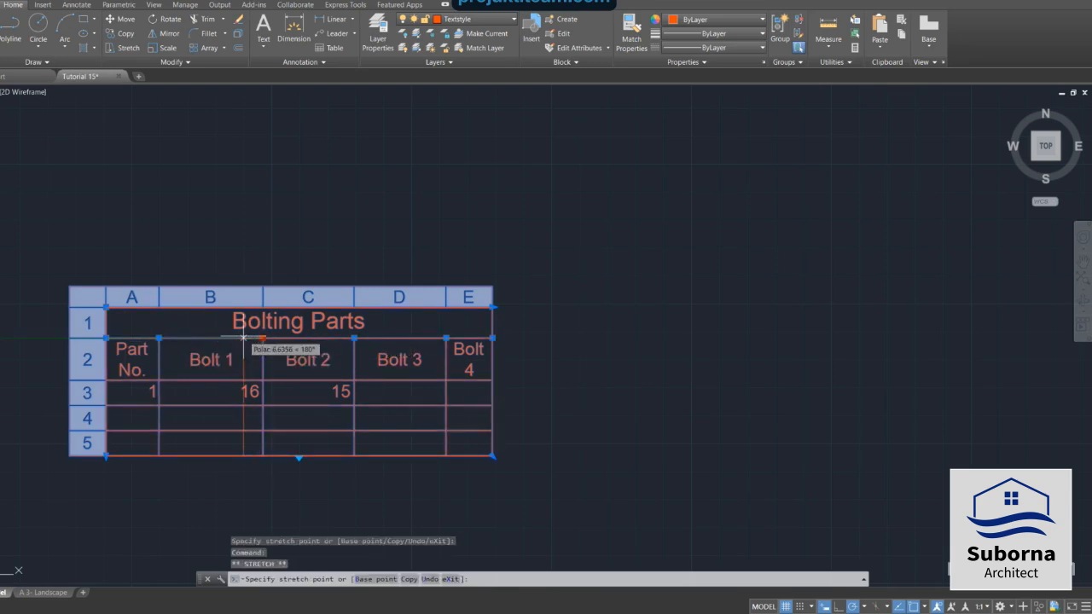
{"action": "left_click", "coordinate": [233, 338]}
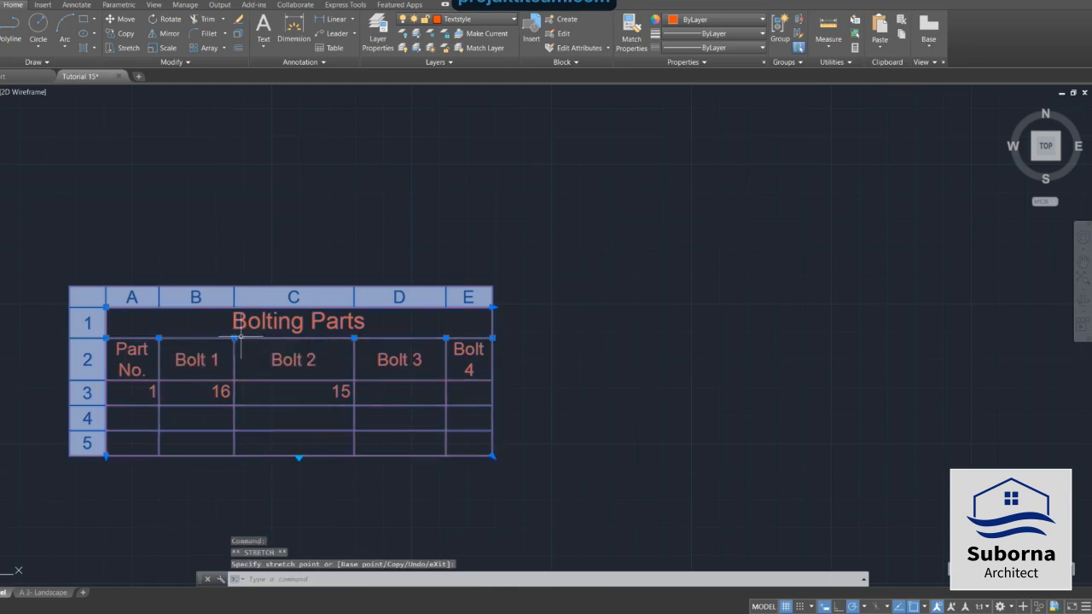
{"action": "left_click", "coordinate": [354, 338]}
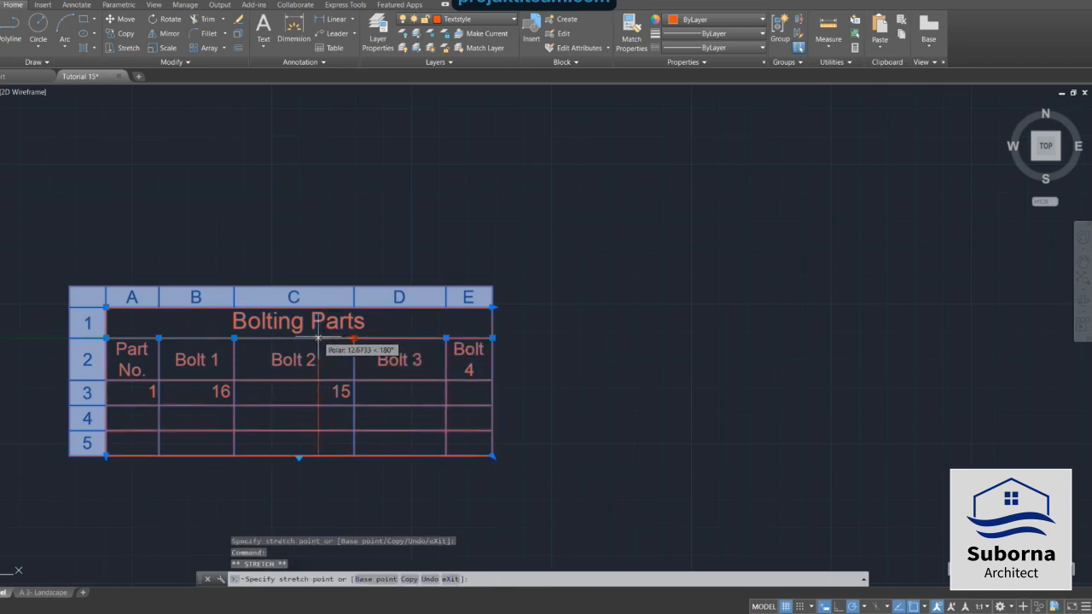
{"action": "left_click", "coordinate": [318, 338]}
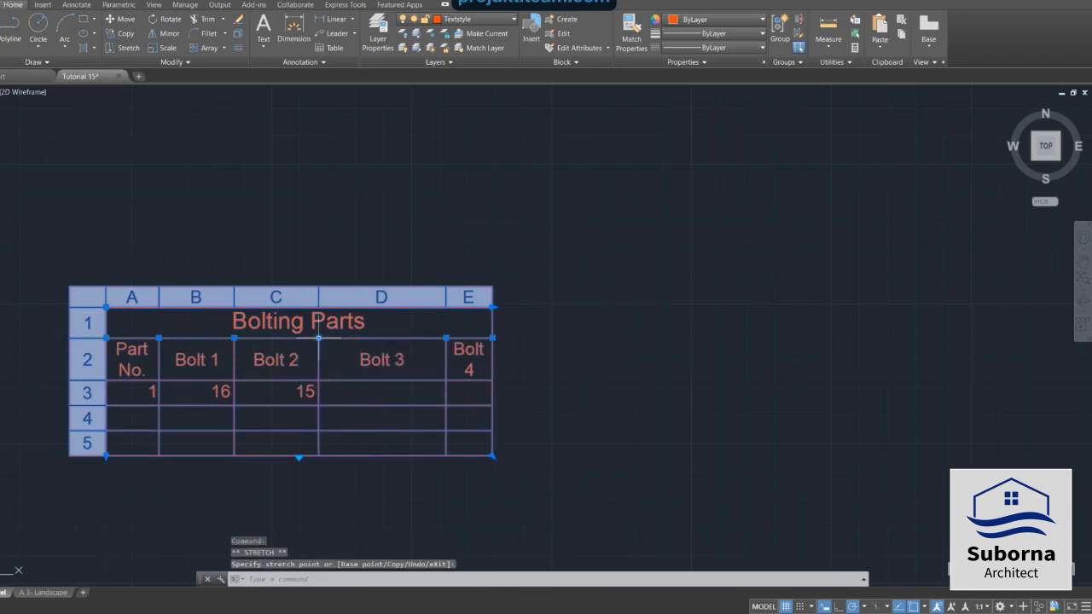
{"action": "left_click", "coordinate": [446, 338]}
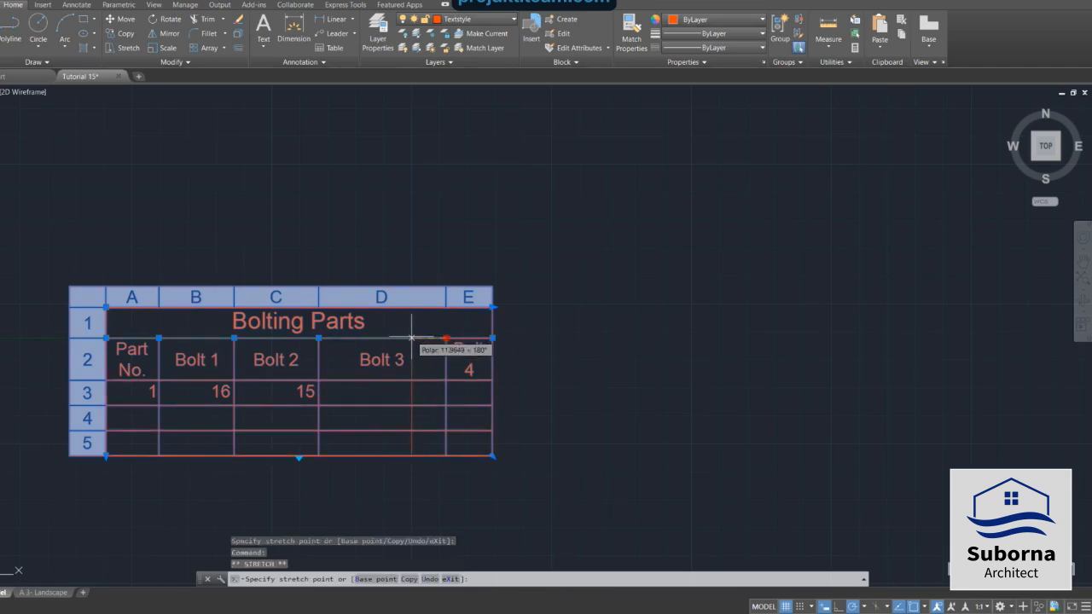
{"action": "left_click", "coordinate": [406, 338]}
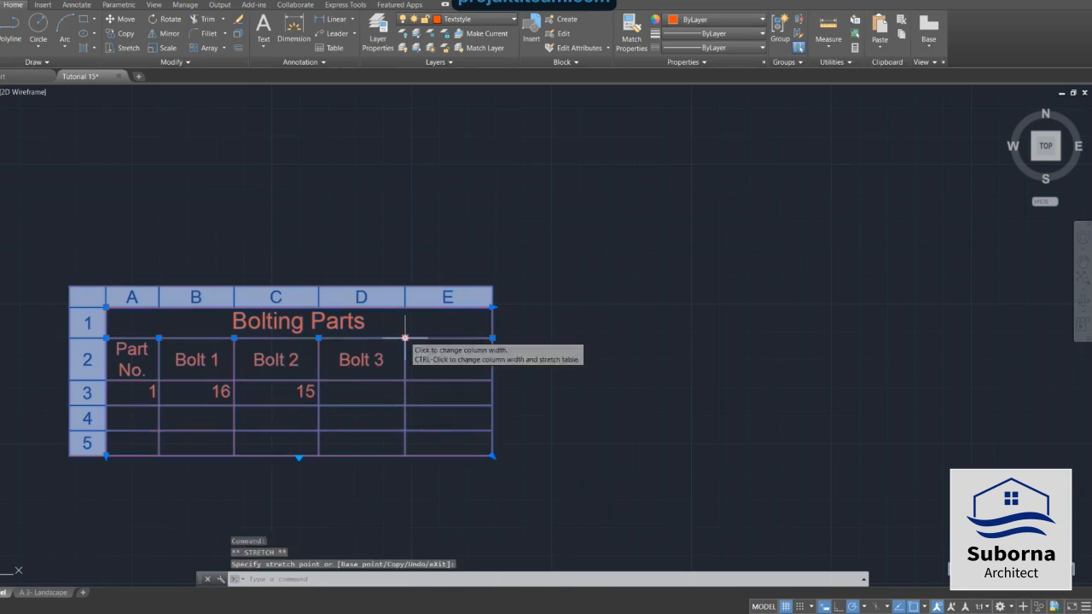
{"action": "left_click", "coordinate": [492, 338]}
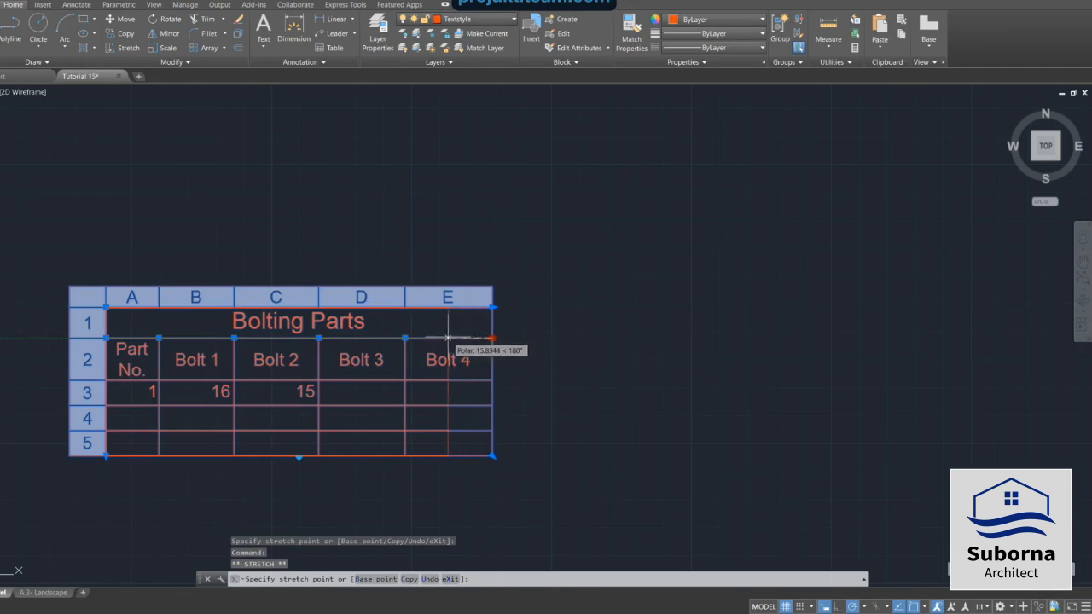
{"action": "left_click", "coordinate": [461, 338]}
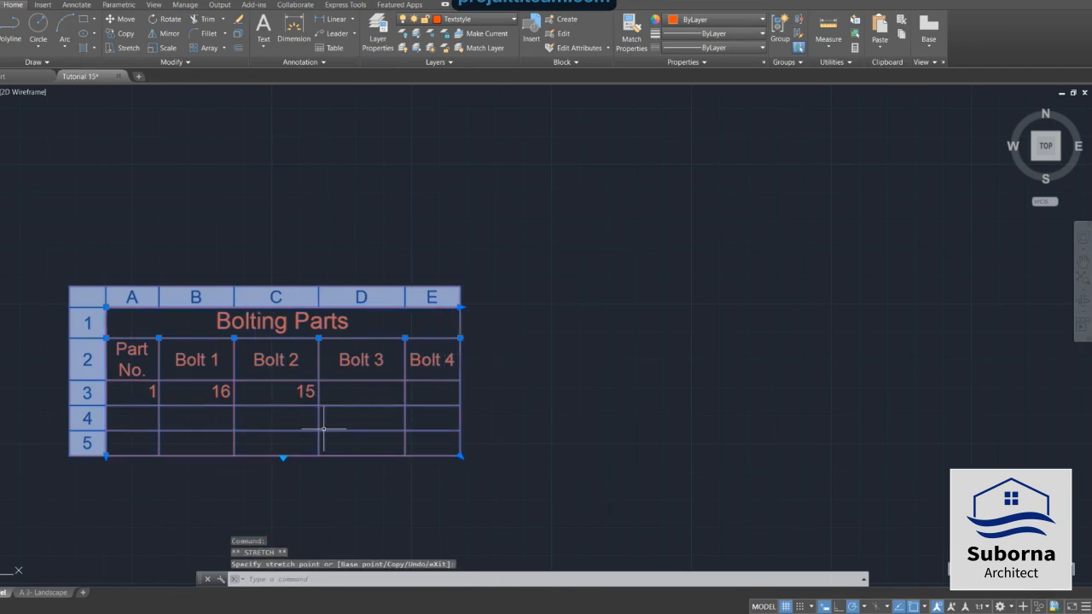
{"action": "scroll", "coordinate": [325, 428], "scroll_direction": "down", "scroll_amount": 5}
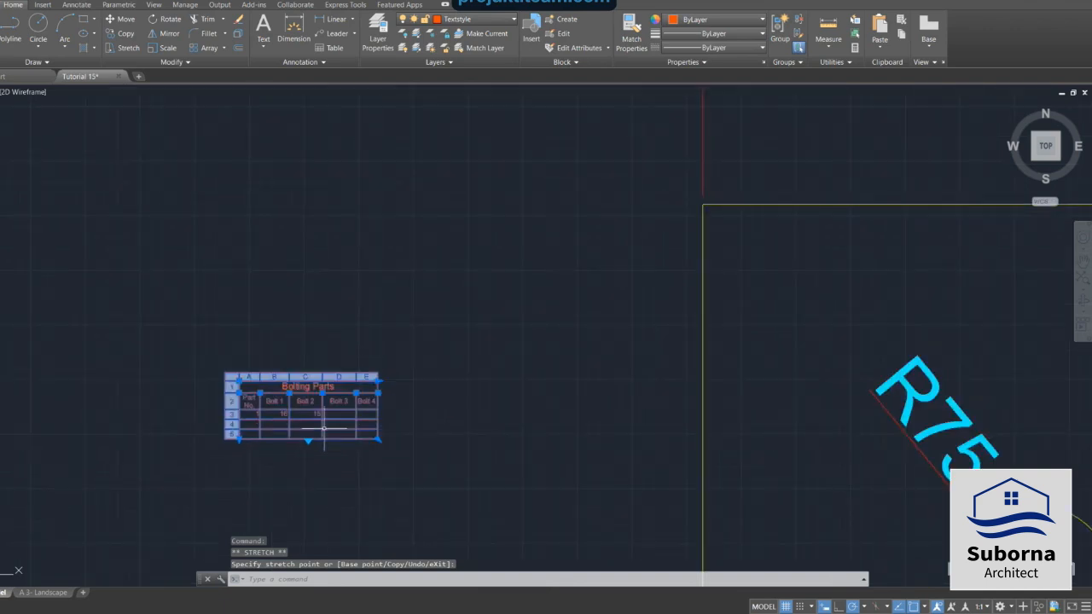
{"action": "scroll", "coordinate": [324, 429], "scroll_direction": "up", "scroll_amount": 2}
{"action": "scroll", "coordinate": [325, 428], "scroll_direction": "up", "scroll_amount": 2}
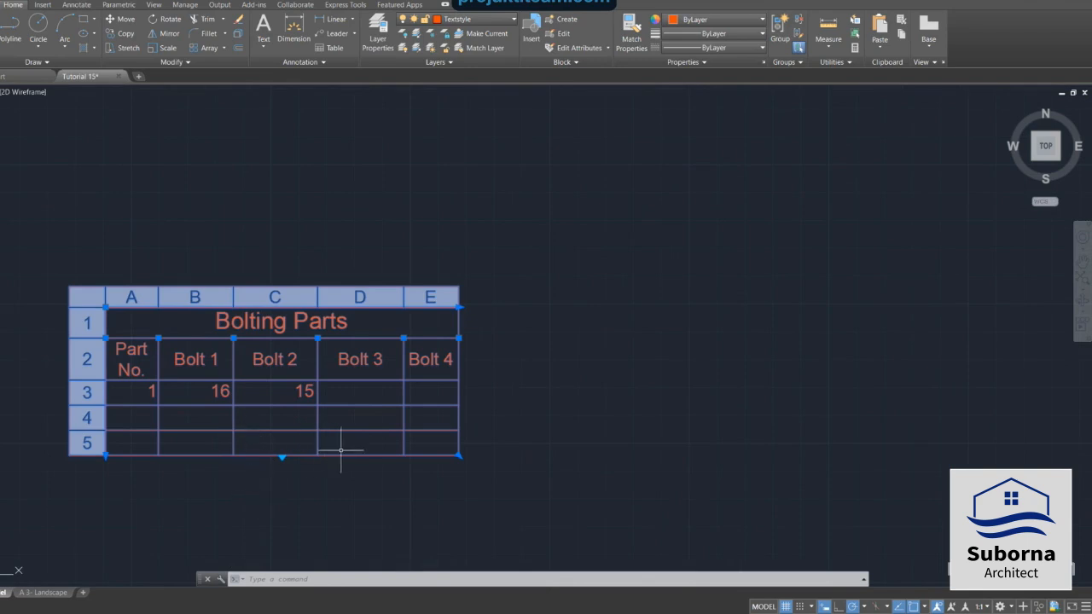
{"action": "key", "text": "Escape"}
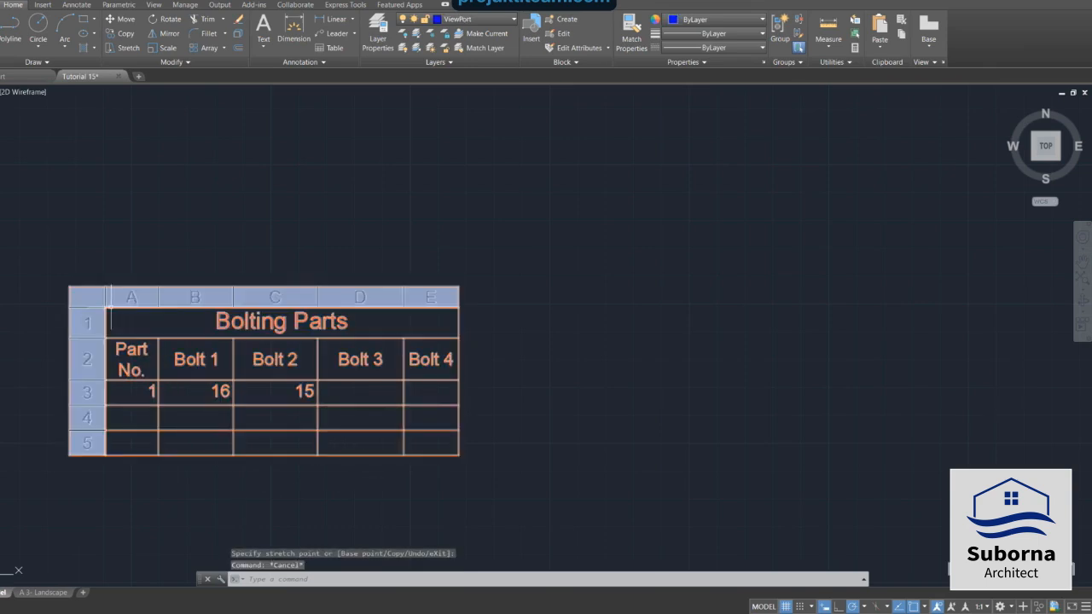
Select the Bolting Parts table in model space and copy it to the clipboard.
{"action": "left_click", "coordinate": [127, 300]}
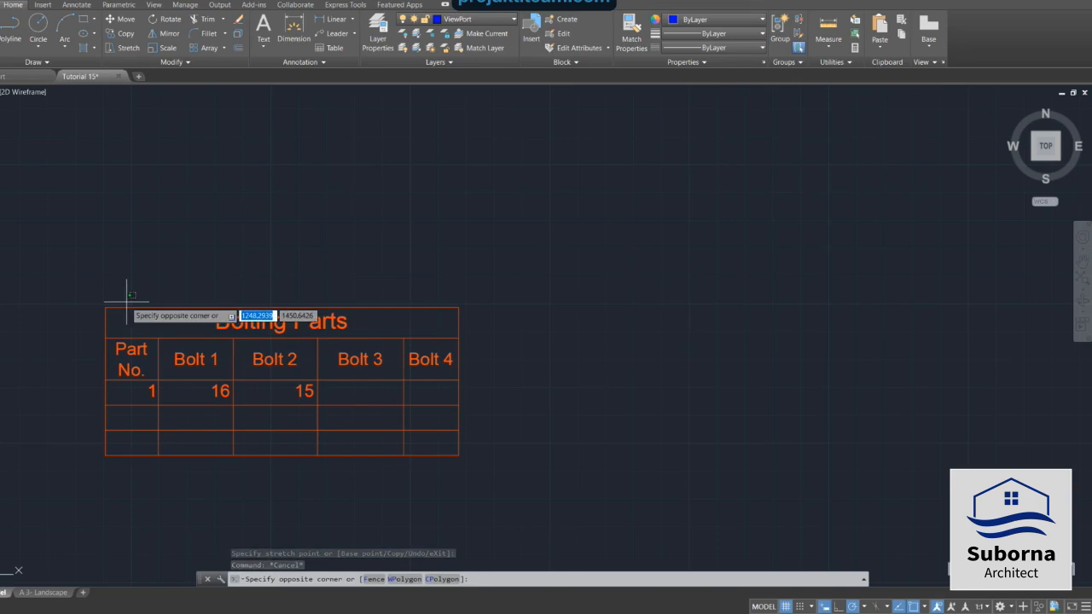
{"action": "left_click", "coordinate": [148, 331]}
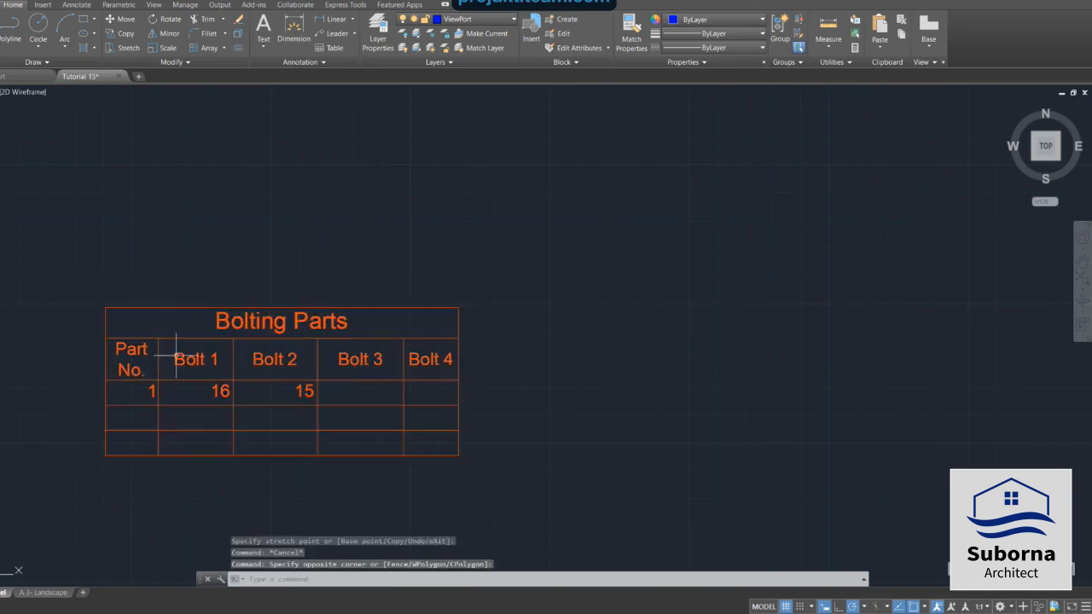
{"action": "left_click", "coordinate": [258, 404]}
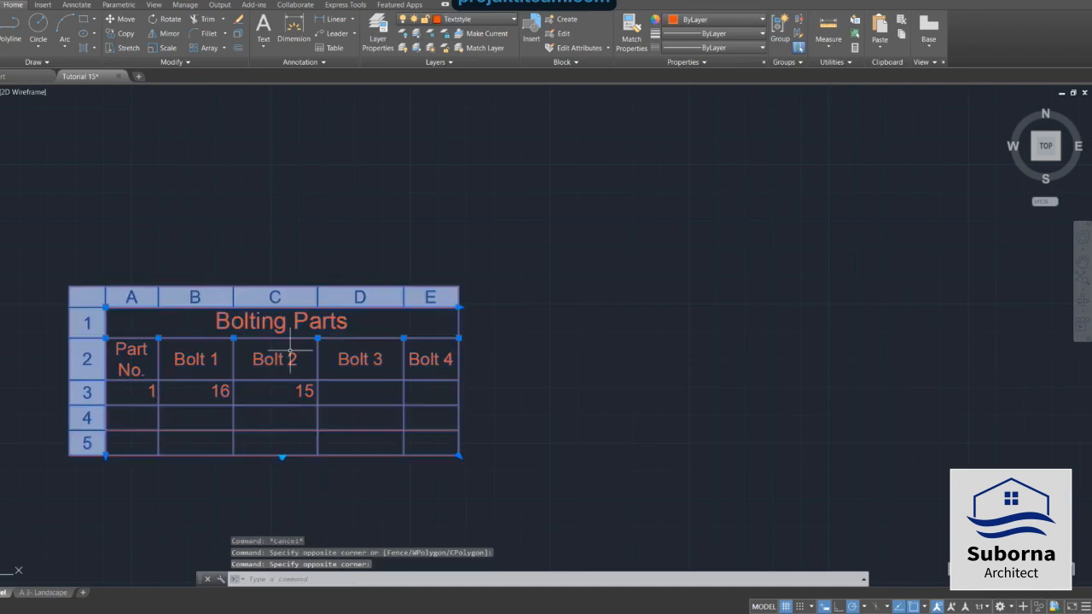
{"action": "right_click", "coordinate": [317, 343]}
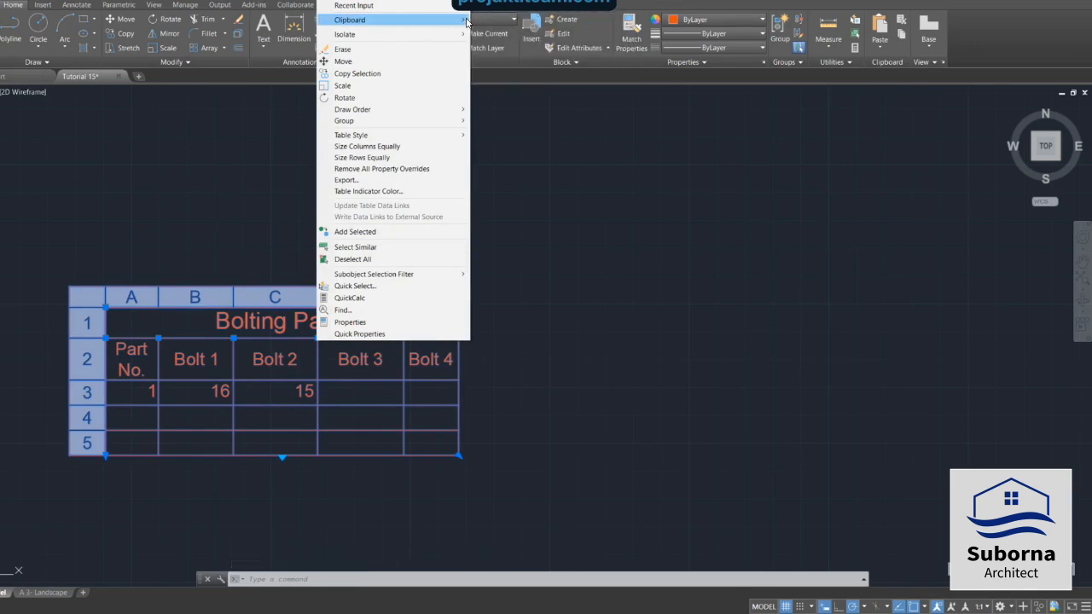
{"action": "mouse_move", "coordinate": [461, 22]}
{"action": "left_click", "coordinate": [497, 33]}
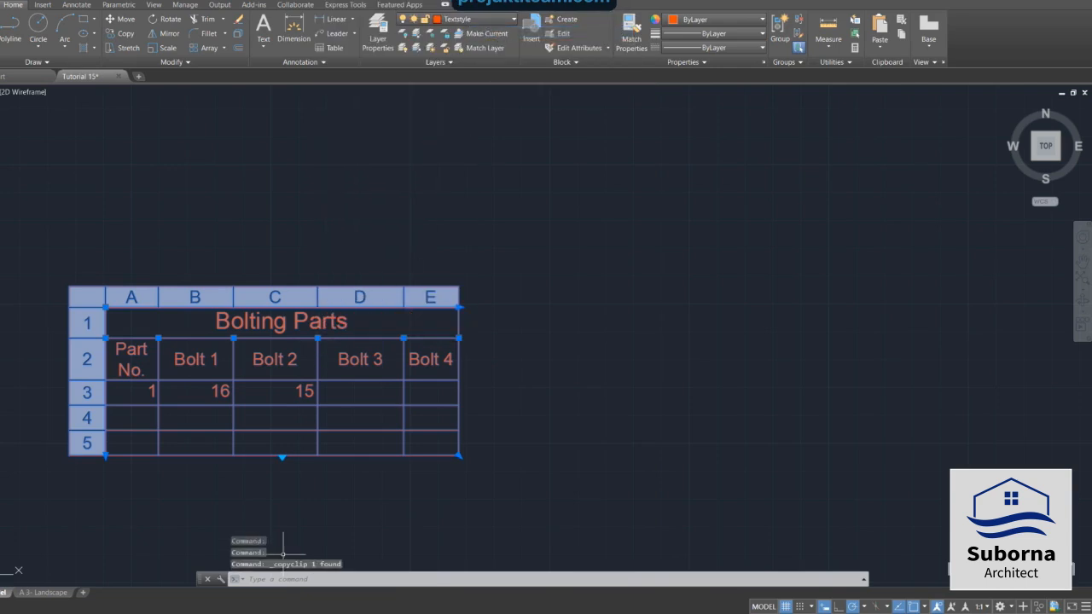
Switch to the A3 Landscape layout and paste the Bolting Parts table into paper space at the frame's lower-right corner.
{"action": "left_click", "coordinate": [47, 592]}
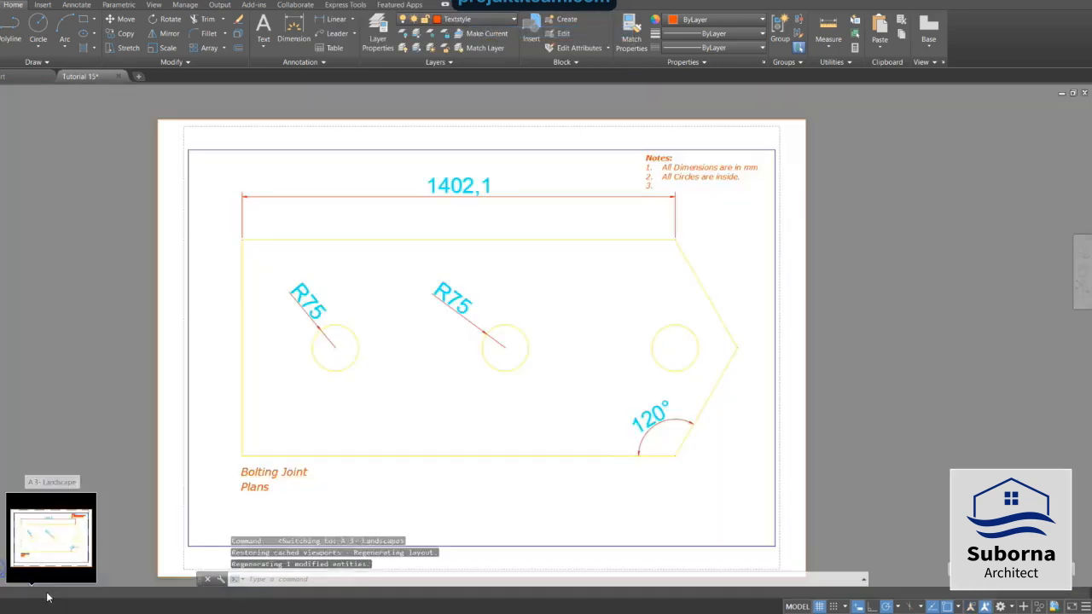
{"action": "right_click", "coordinate": [527, 489]}
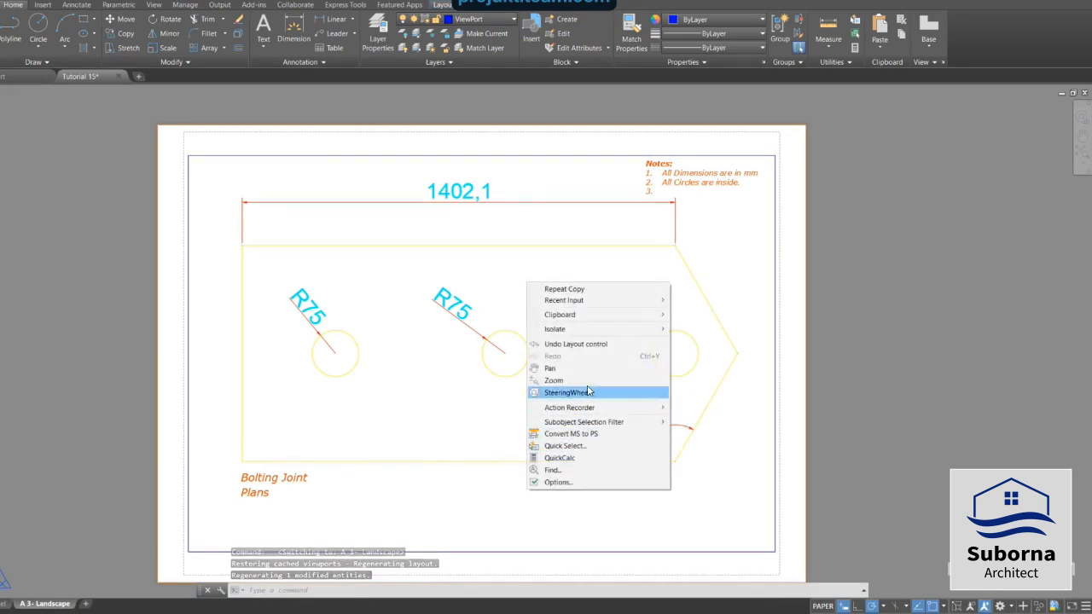
{"action": "mouse_move", "coordinate": [653, 314]}
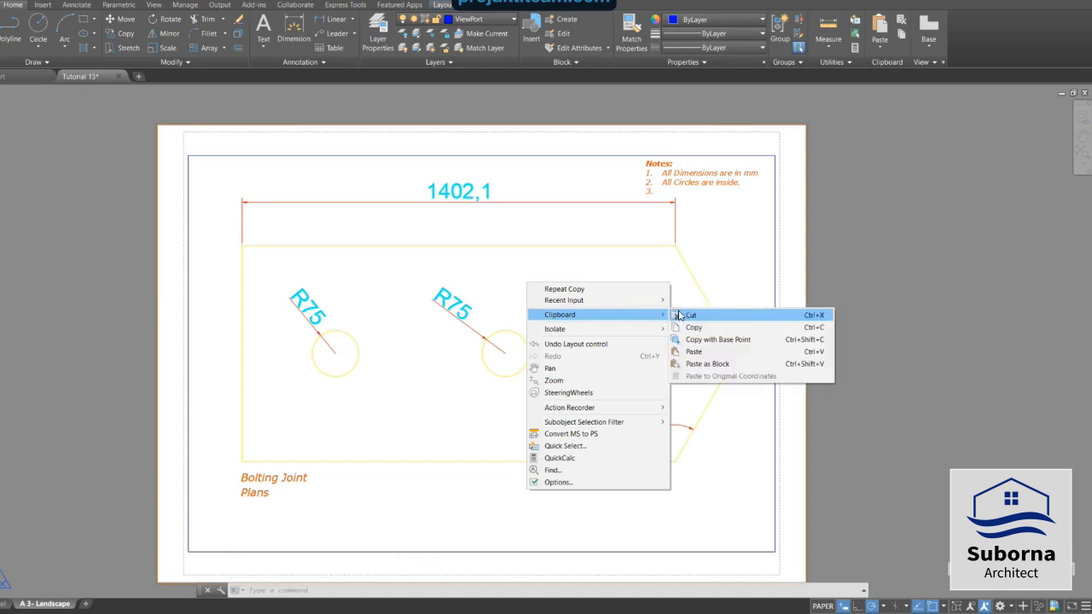
{"action": "left_click", "coordinate": [704, 352]}
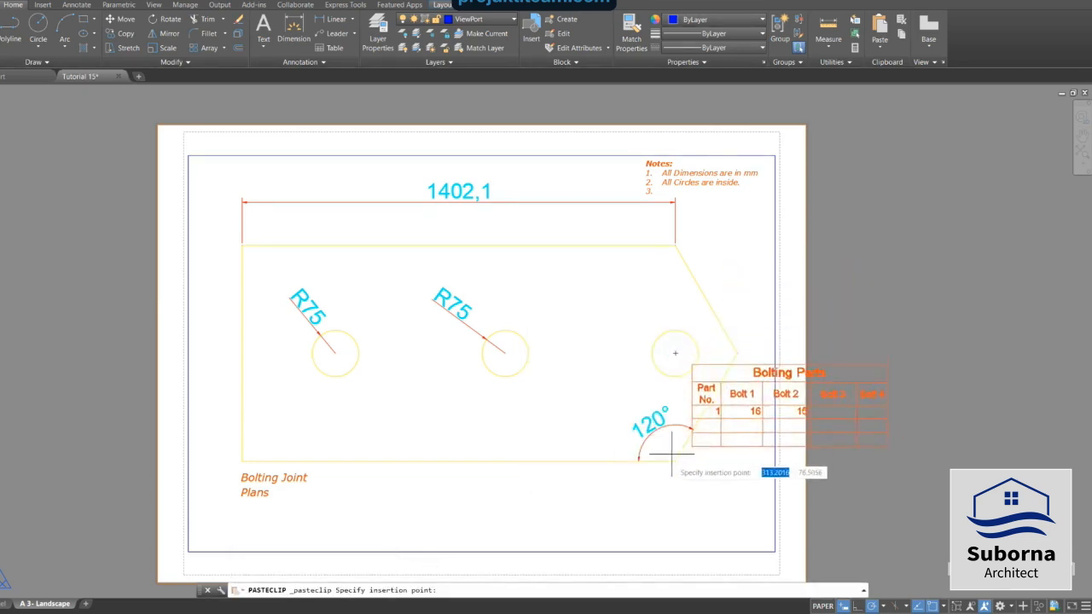
{"action": "left_click", "coordinate": [421, 549]}
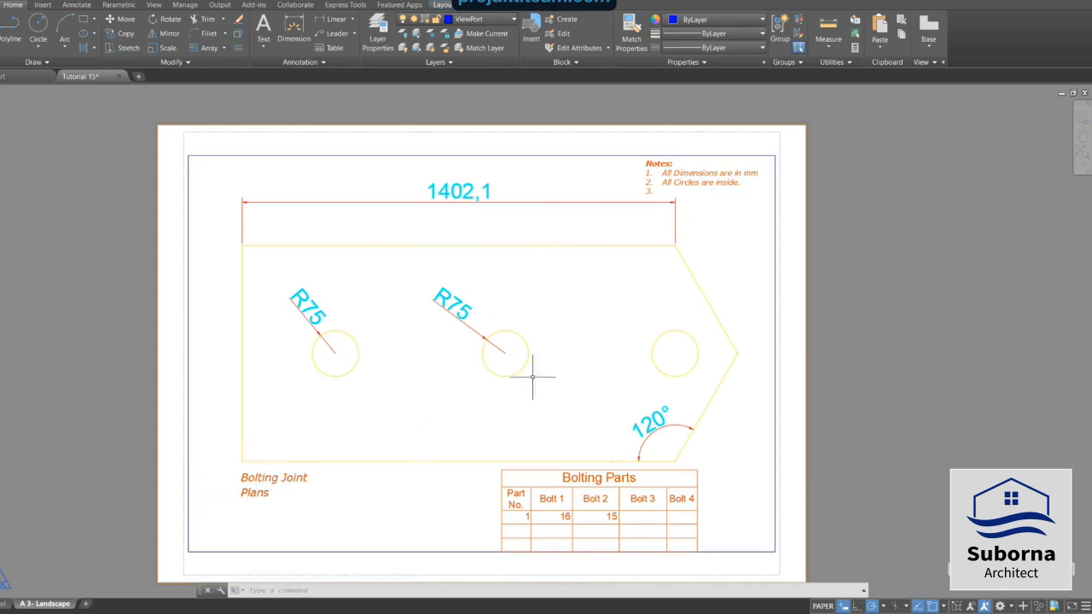
{"action": "left_click", "coordinate": [583, 509]}
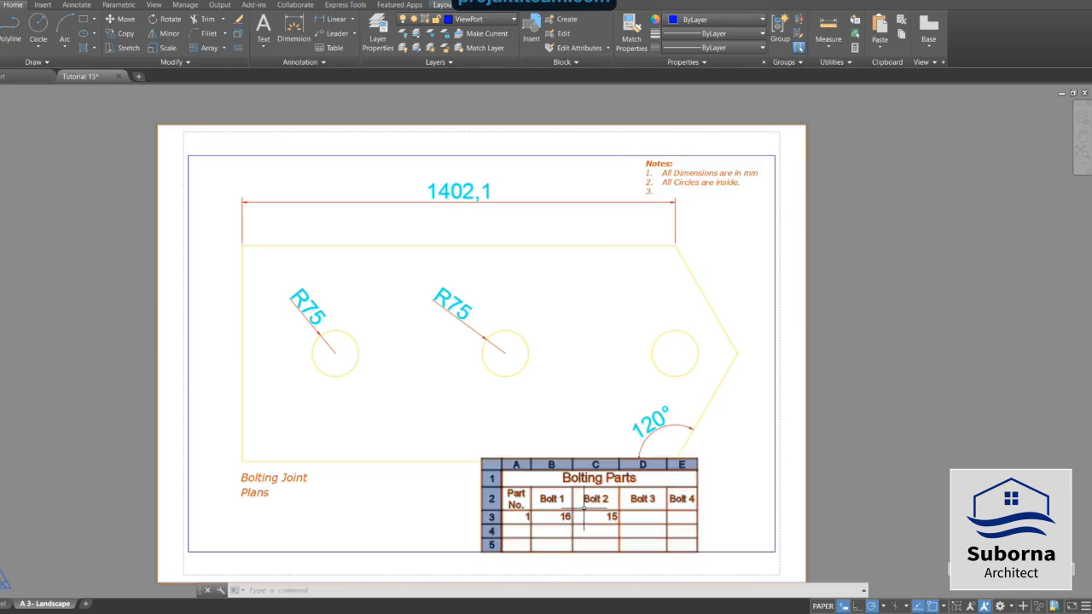
{"action": "key", "text": "Escape"}
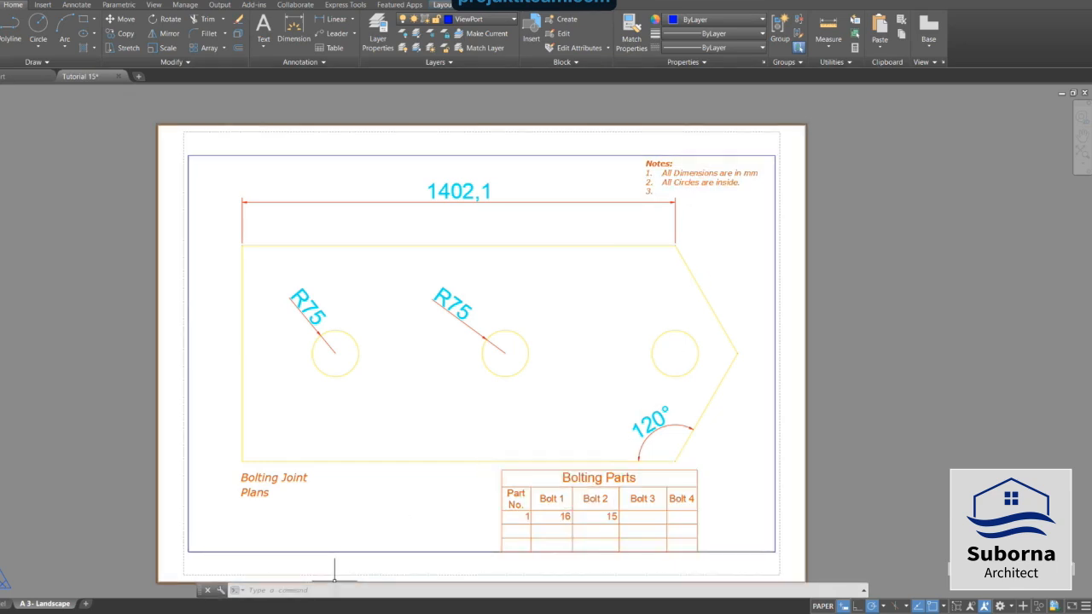
Delete the original Bolting Parts table from model space.
{"action": "left_click", "coordinate": [3, 605]}
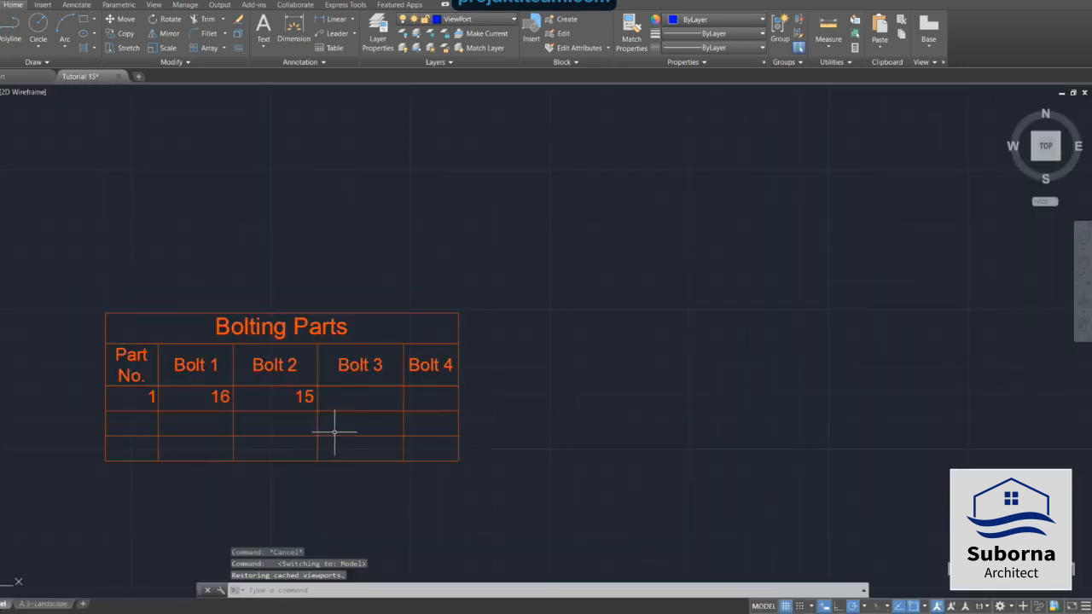
{"action": "left_click", "coordinate": [361, 369]}
{"action": "left_click", "coordinate": [394, 398]}
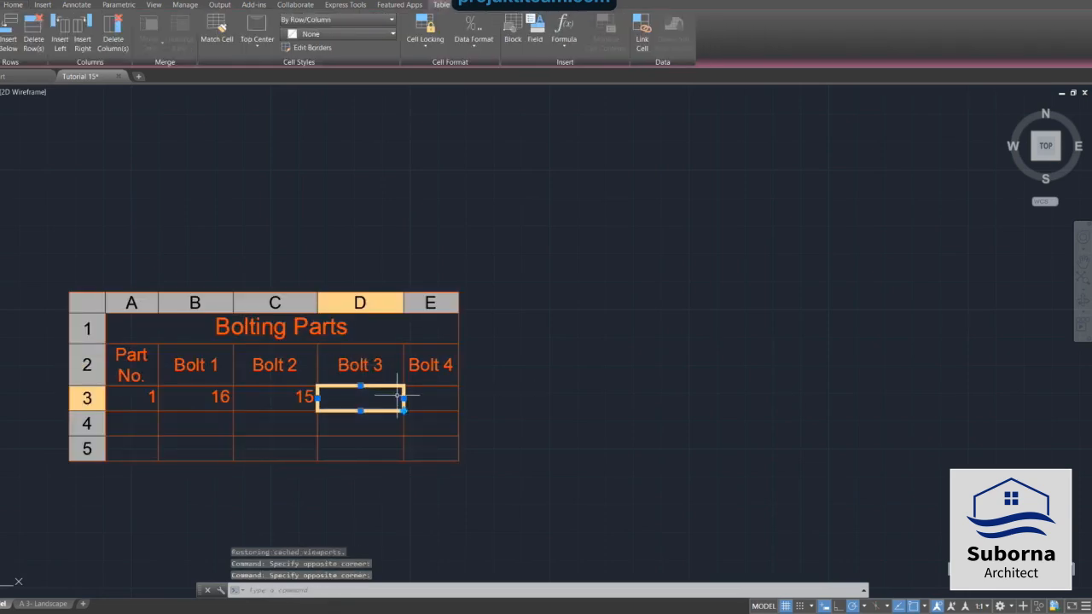
{"action": "key", "text": "Escape"}
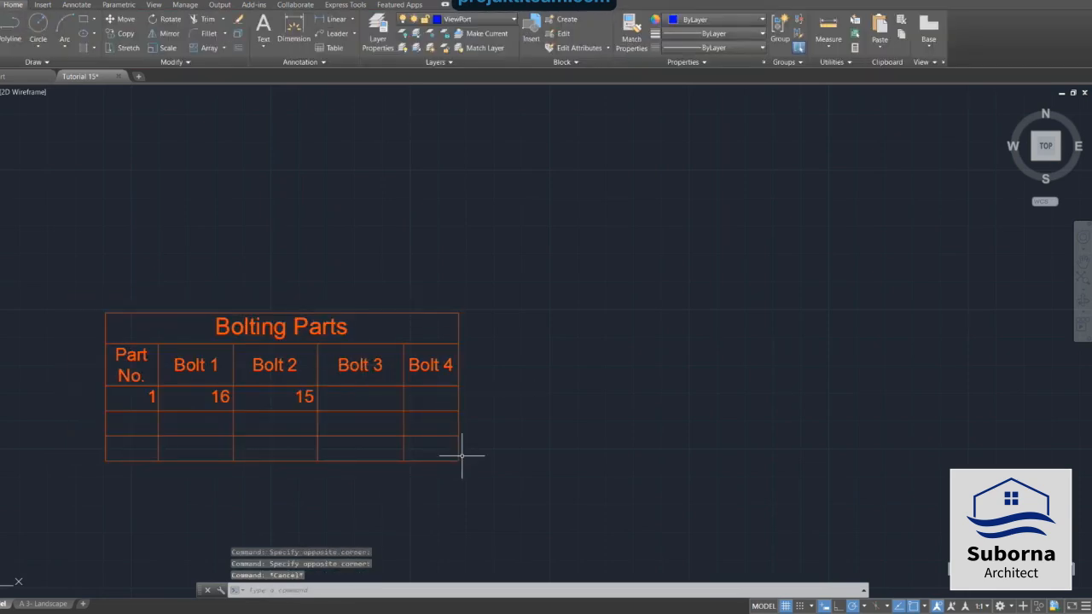
{"action": "left_click", "coordinate": [459, 459]}
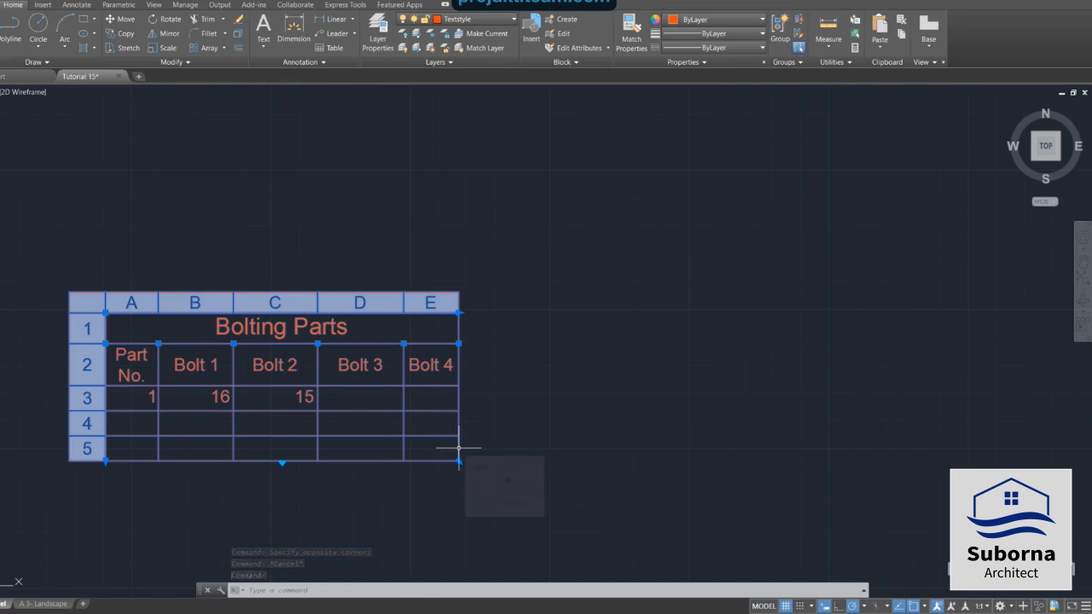
{"action": "key", "text": "Delete"}
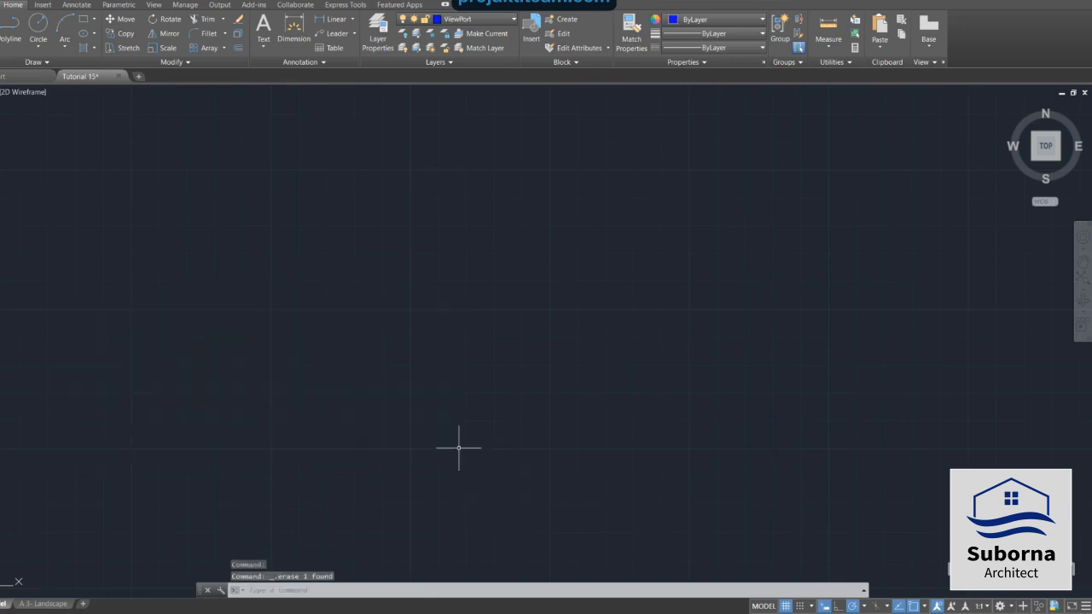
{"action": "scroll", "coordinate": [459, 448], "scroll_direction": "down", "scroll_amount": 6}
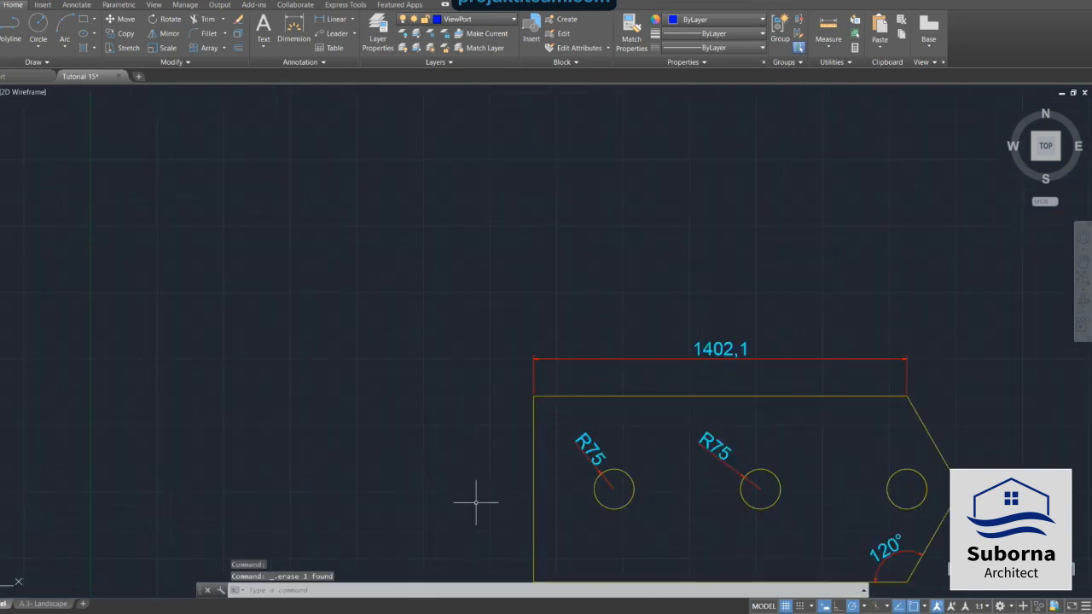
{"action": "middle_click_drag", "start_coordinate": [476, 503], "coordinate": [418, 345]}
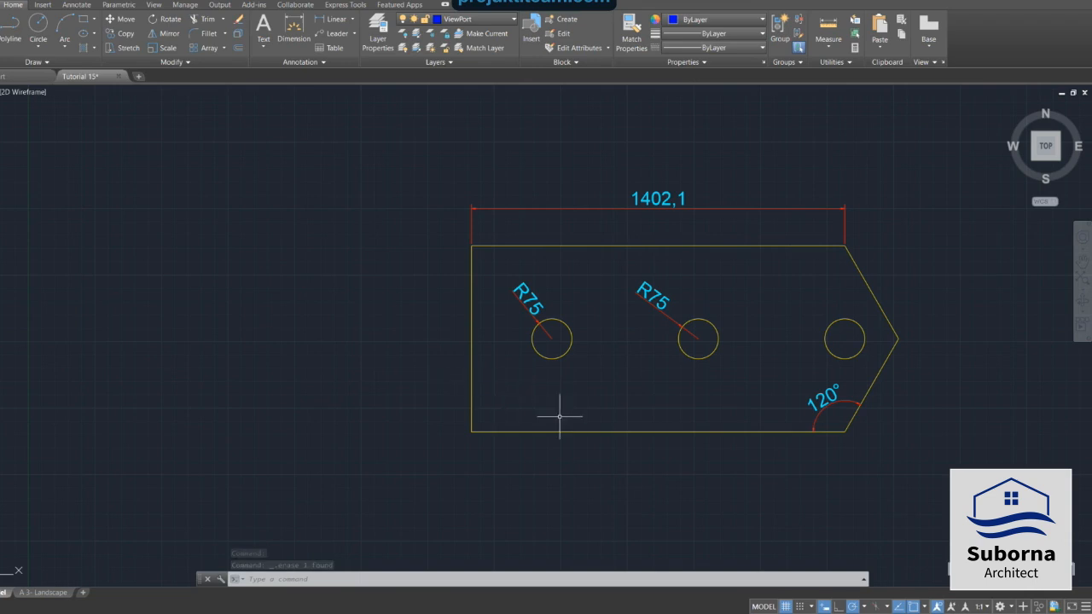
{"action": "scroll", "coordinate": [406, 398], "scroll_direction": "down", "scroll_amount": 2}
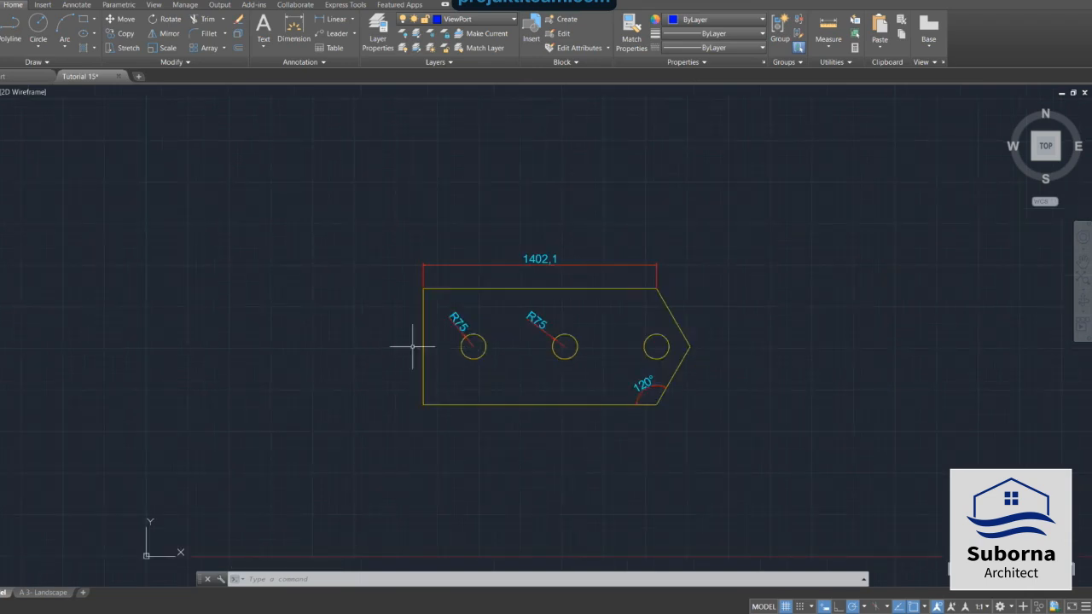
{"action": "middle_click_drag", "start_coordinate": [390, 349], "coordinate": [273, 359]}
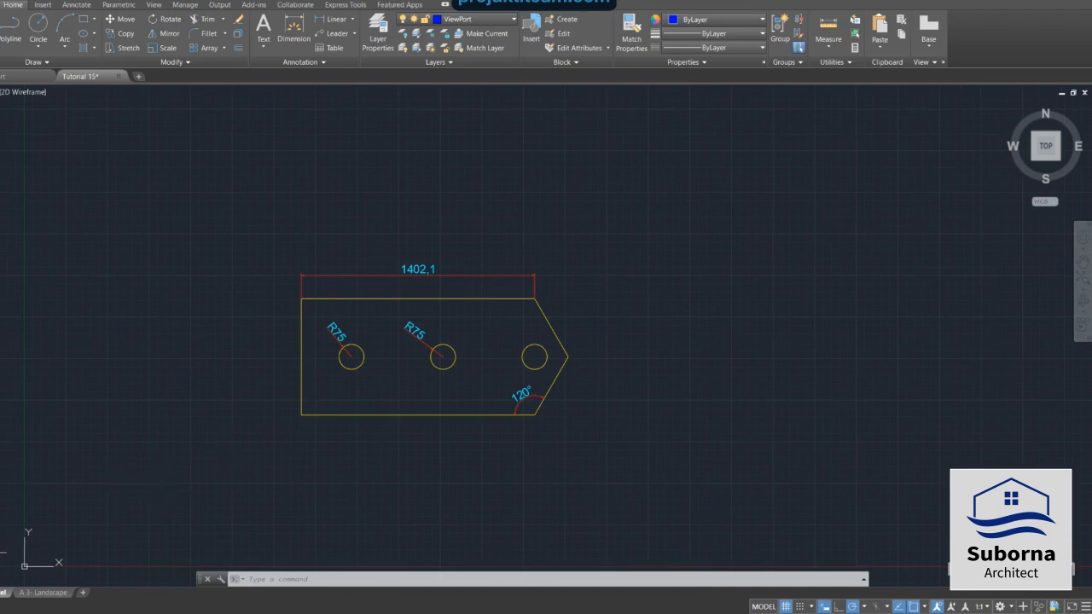
Preview the A3 Landscape layout's plot with the DWFx ePlot (XPS Compatible) printer and close the preview.
{"action": "left_click", "coordinate": [42, 592]}
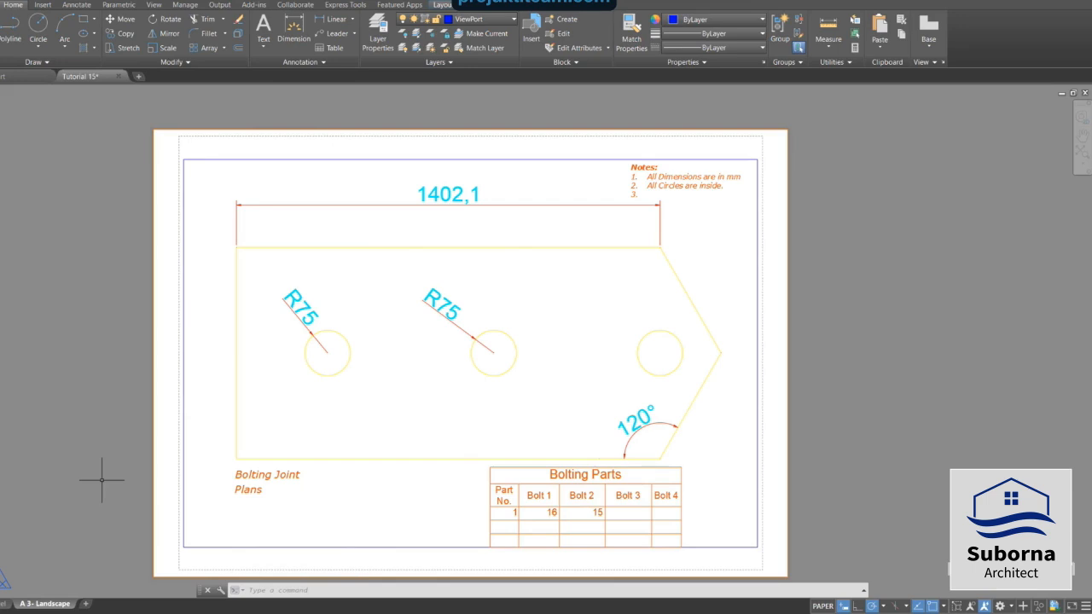
{"action": "mouse_move", "coordinate": [53, 606]}
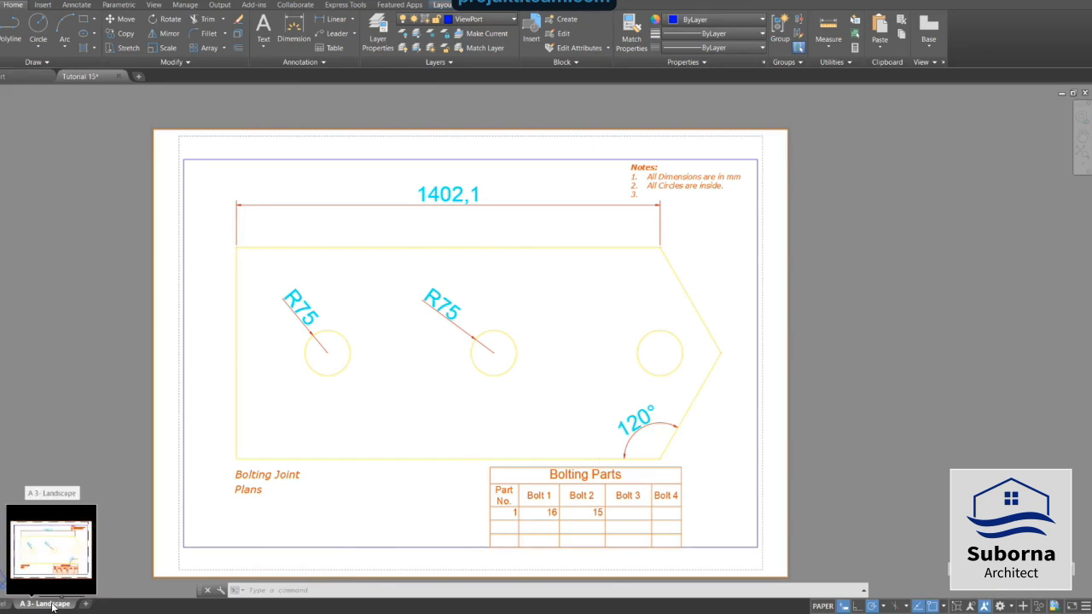
{"action": "right_click", "coordinate": [53, 606]}
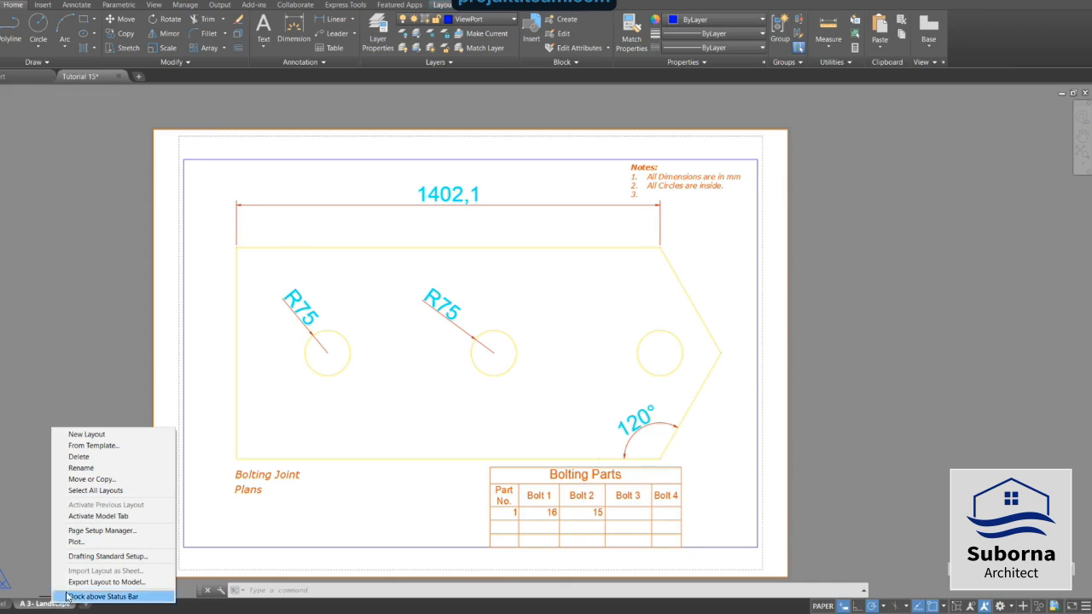
{"action": "left_click", "coordinate": [76, 541]}
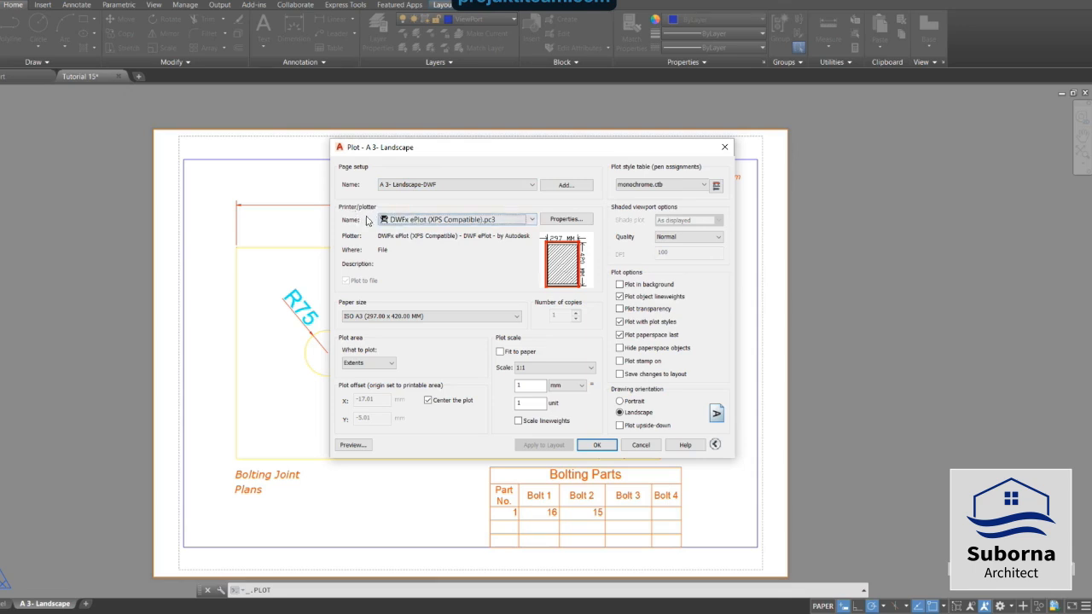
{"action": "left_click", "coordinate": [533, 219]}
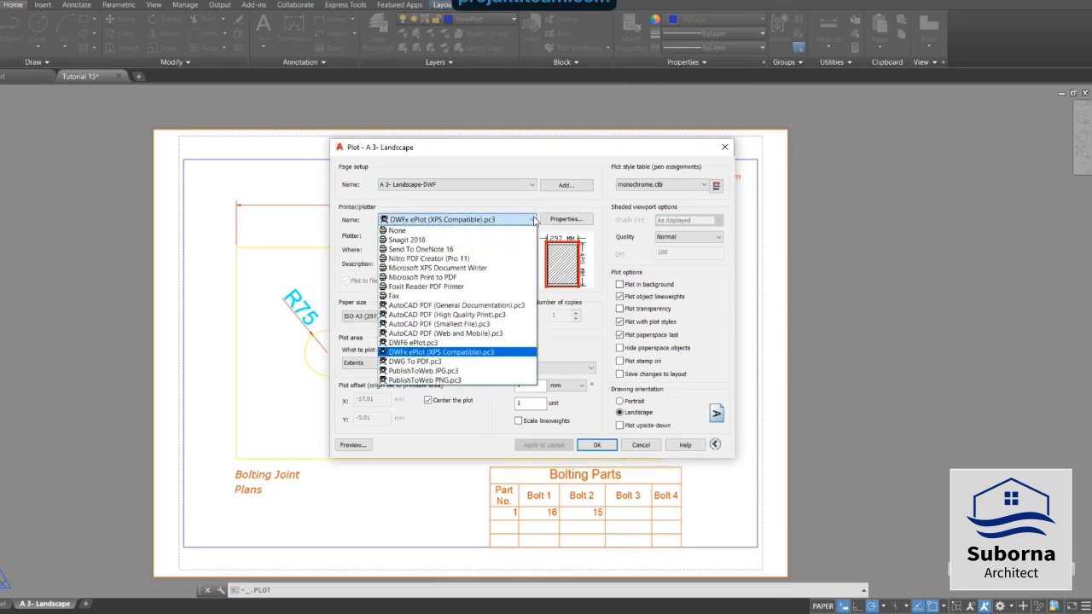
{"action": "left_click", "coordinate": [486, 353]}
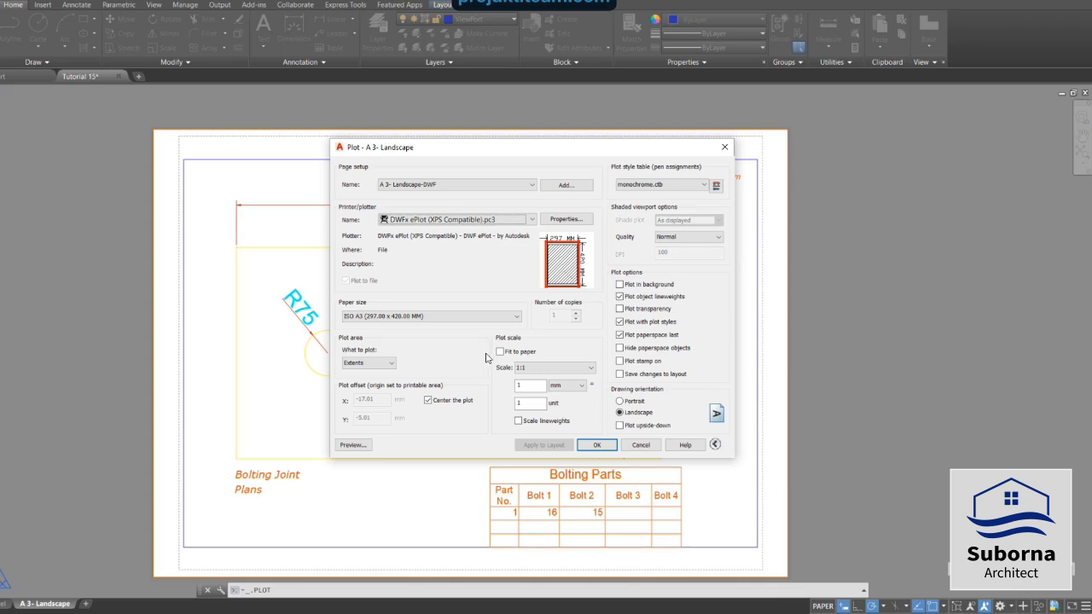
{"action": "left_click", "coordinate": [351, 445]}
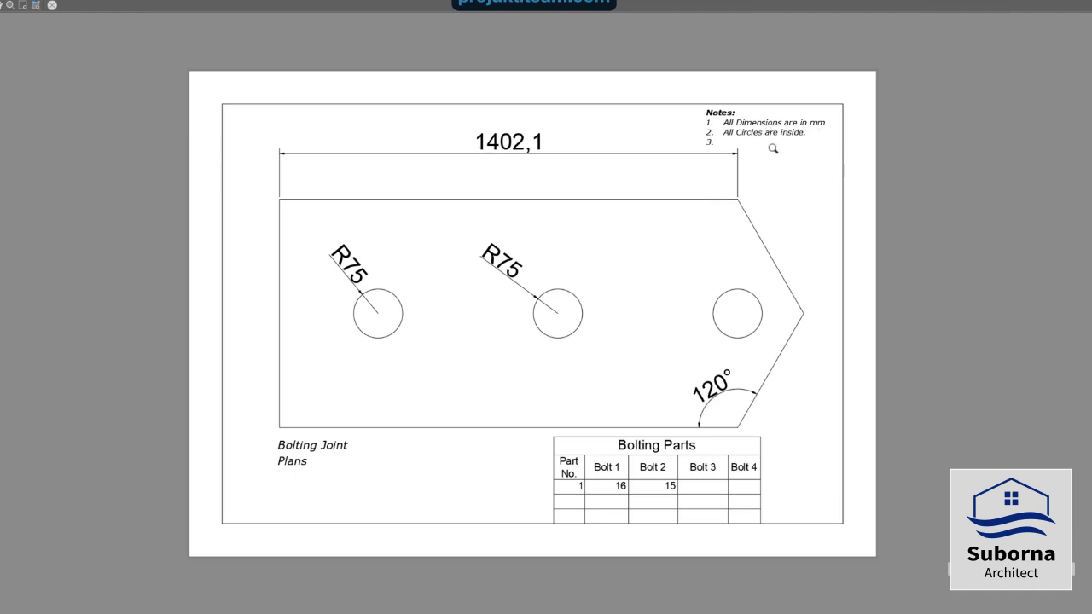
{"action": "right_click", "coordinate": [801, 195]}
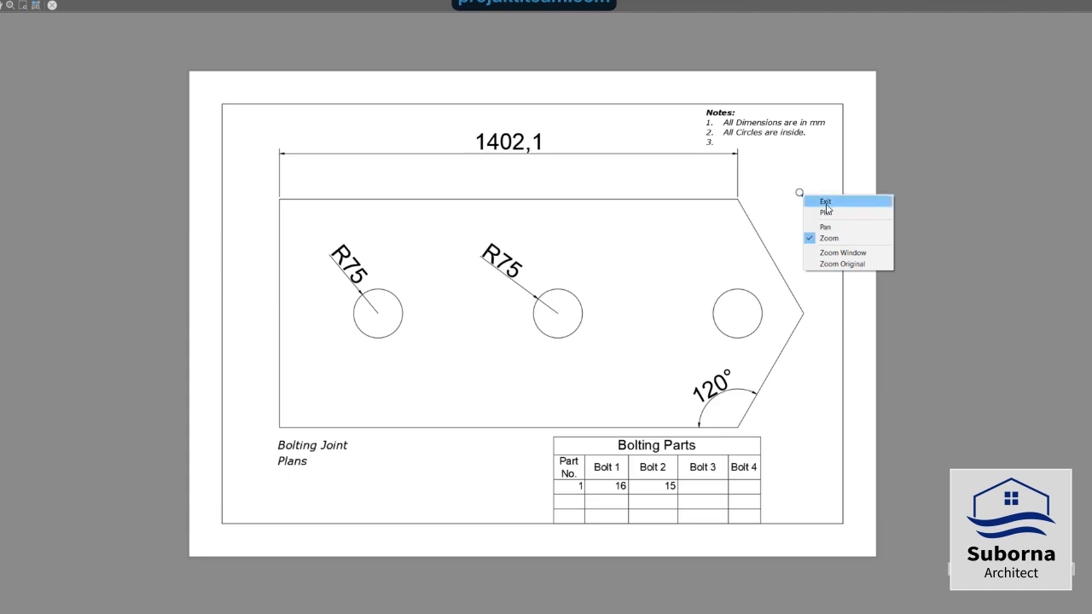
{"action": "left_click", "coordinate": [826, 202]}
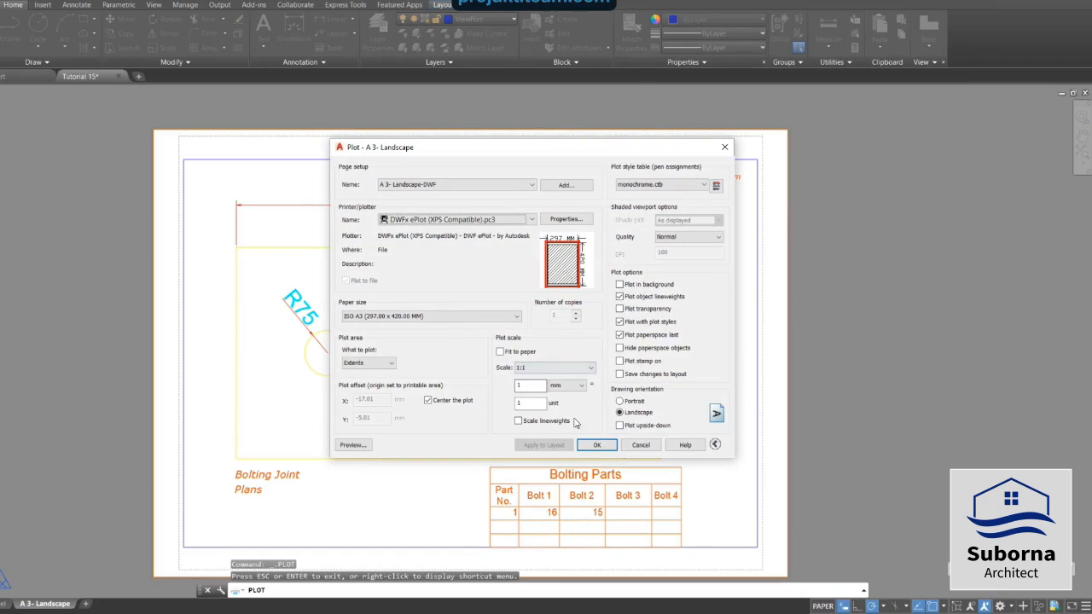
{"action": "left_click", "coordinate": [611, 446]}
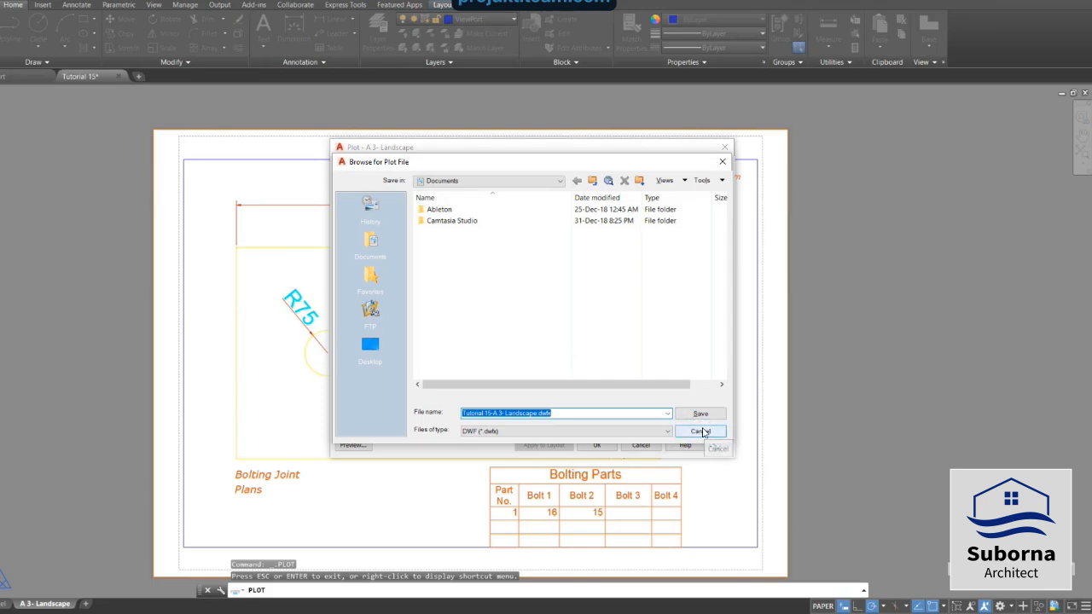
{"action": "left_click", "coordinate": [701, 432]}
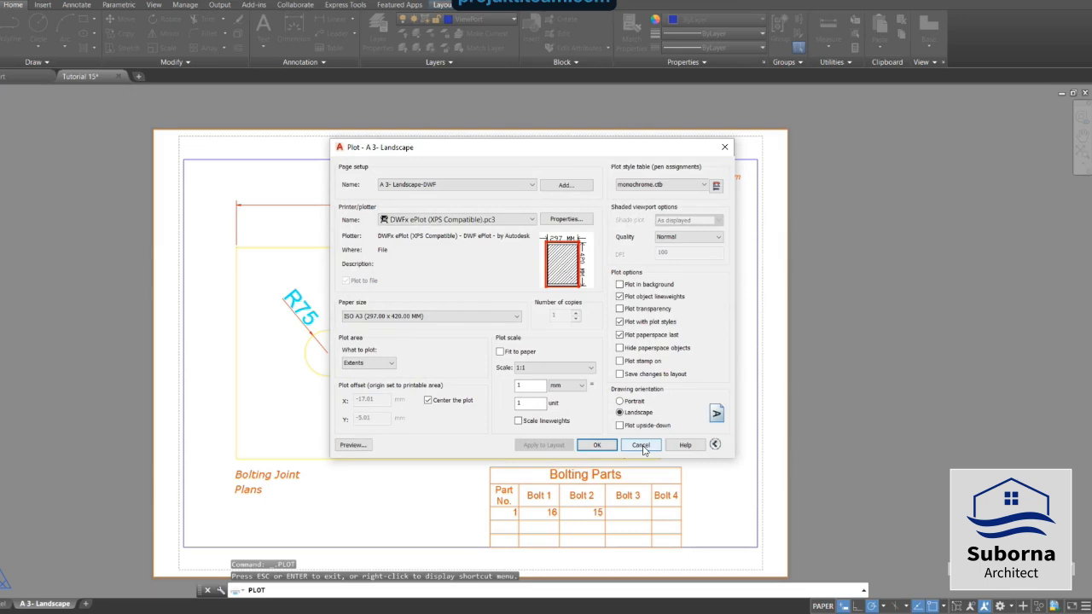
{"action": "left_click", "coordinate": [641, 446]}
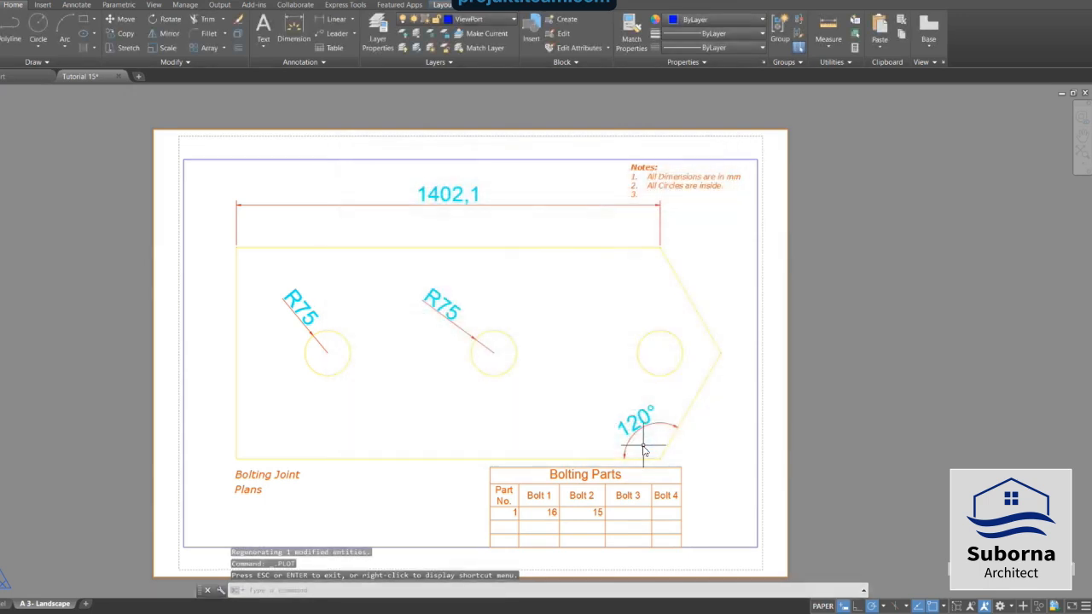